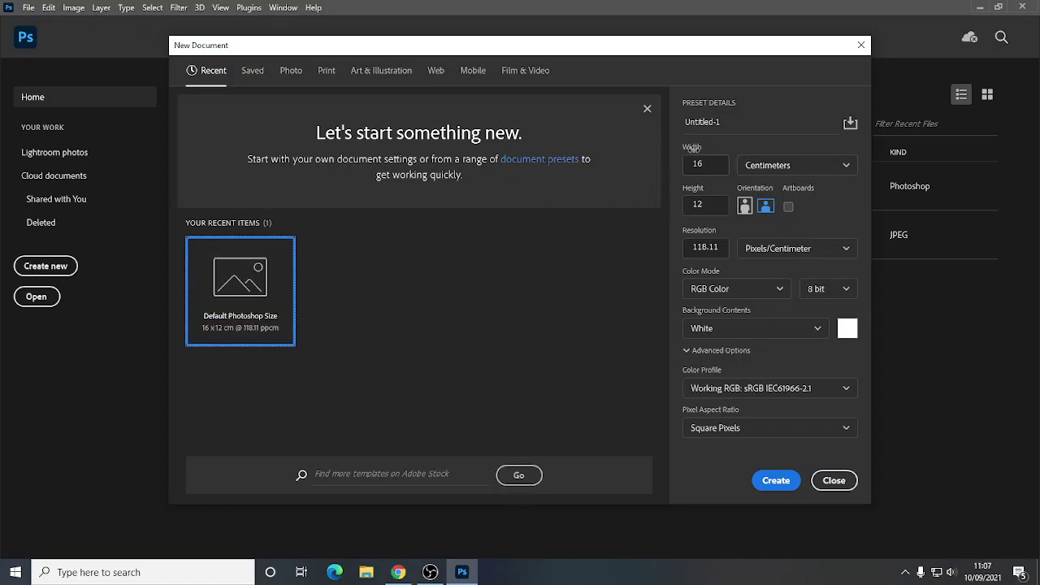
Create a landscape 1920 × 1080 pixel document with a white background and unlock its Background layer.
left_click(793, 166)
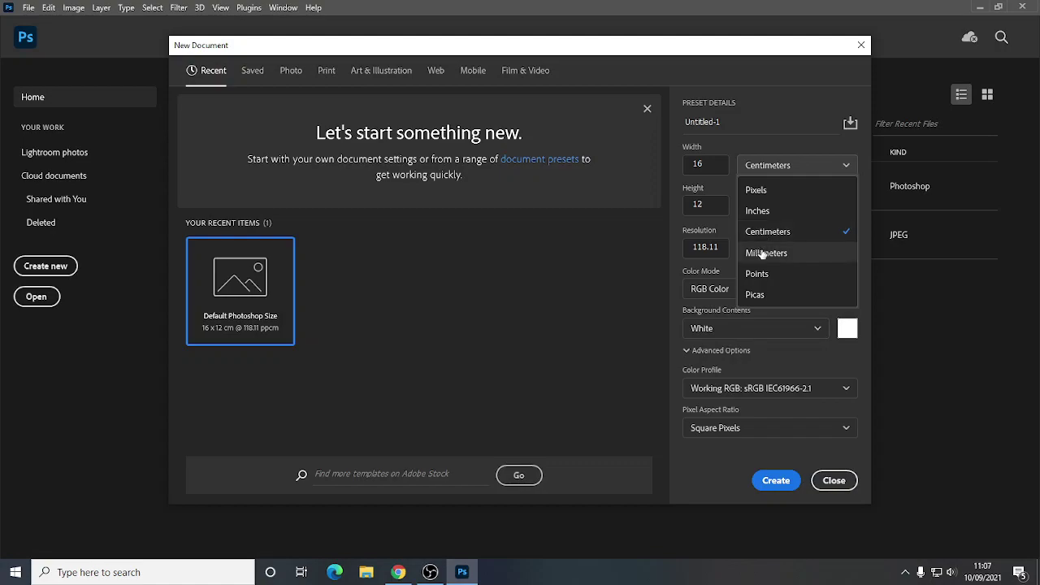
left_click(768, 192)
left_click(718, 166)
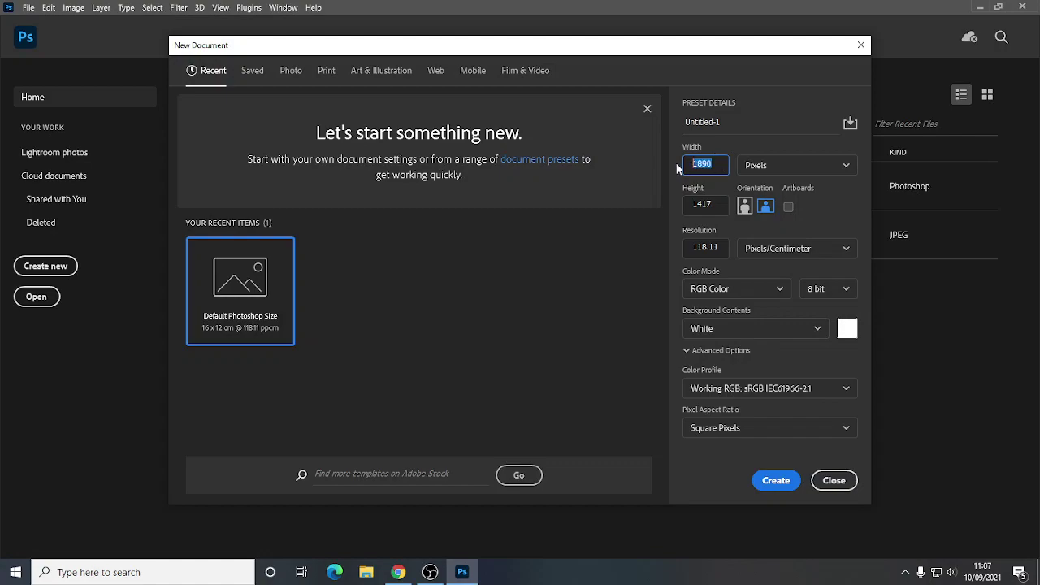
type("1920")
left_click(725, 204)
double_click(702, 204)
type("1080")
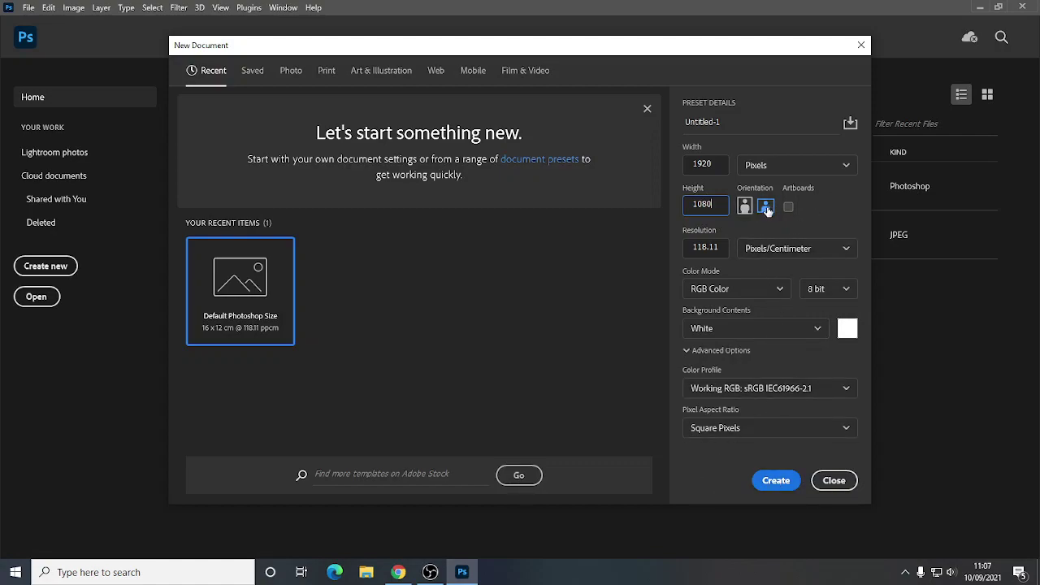
left_click(776, 481)
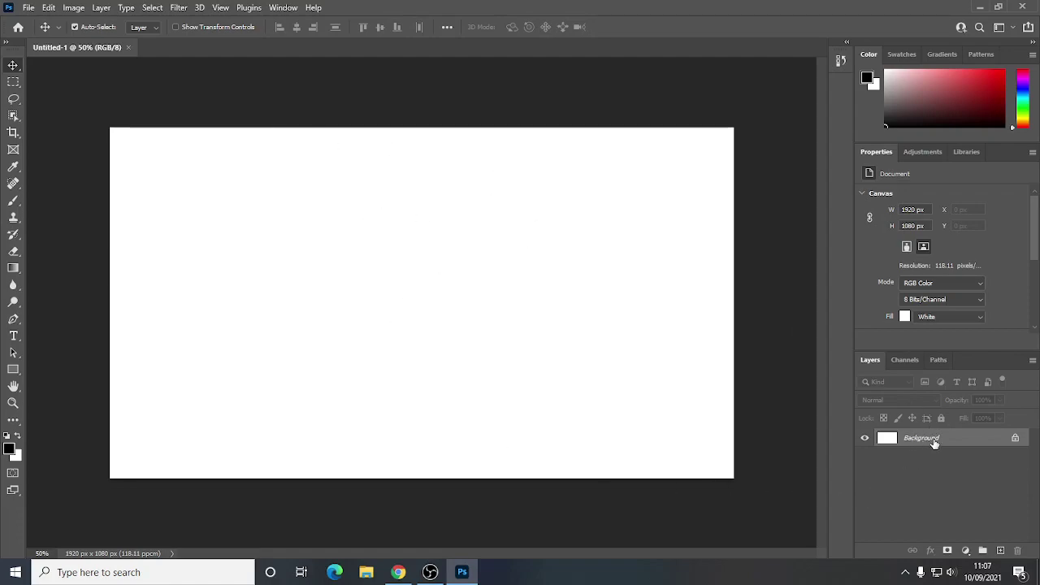
left_click(1015, 440)
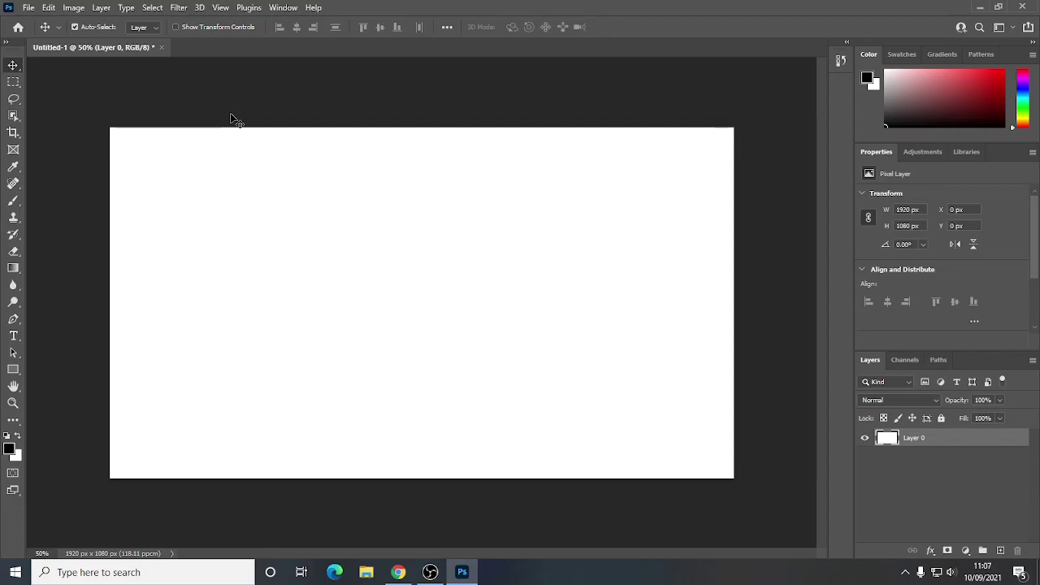
Open the forest menu JPG from the Desktop, copy its artwork into Untitled-1 so it fills the canvas, and close the source image.
left_click(27, 7)
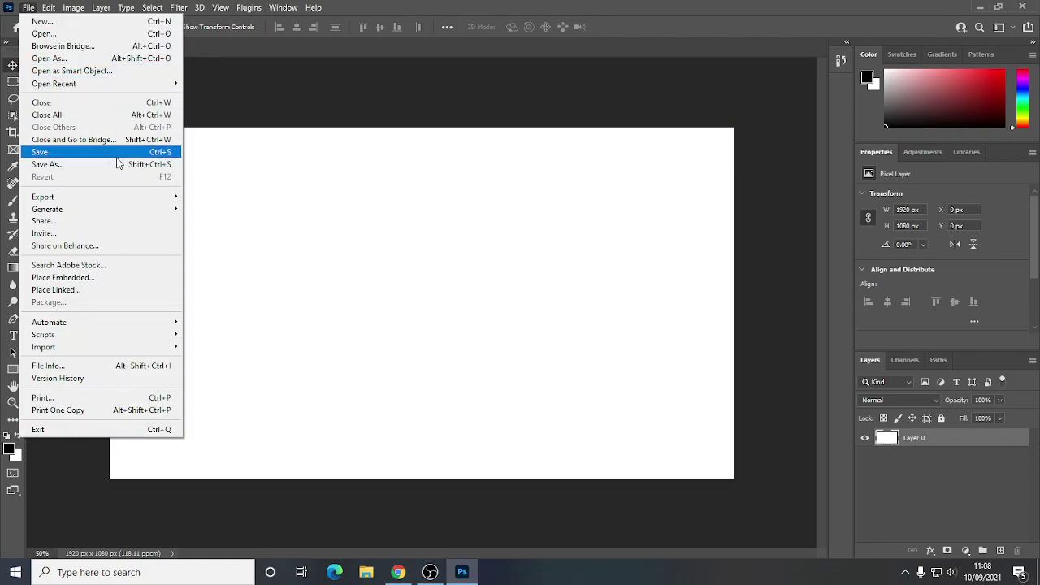
left_click(59, 36)
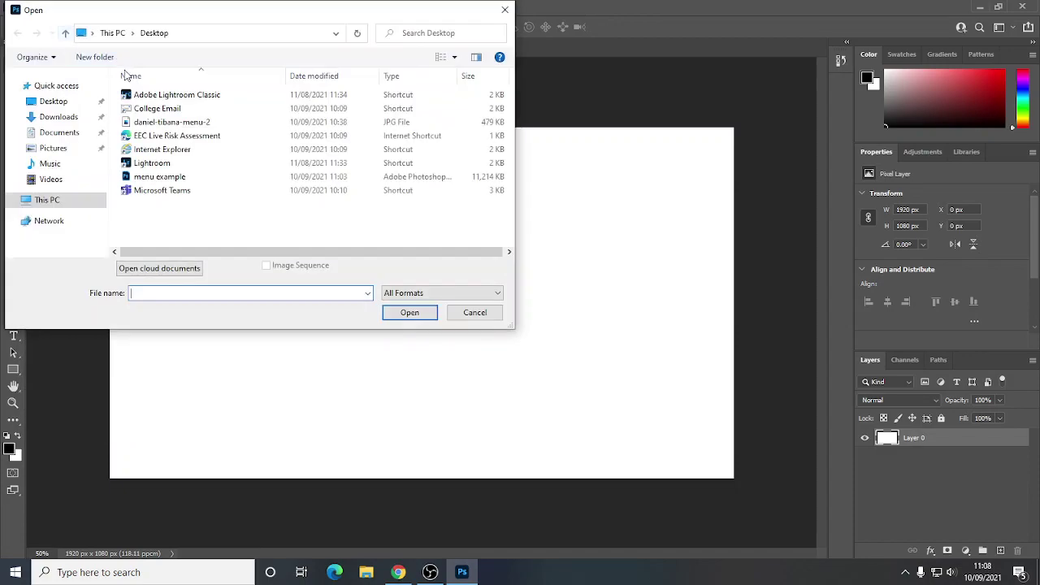
left_click(203, 122)
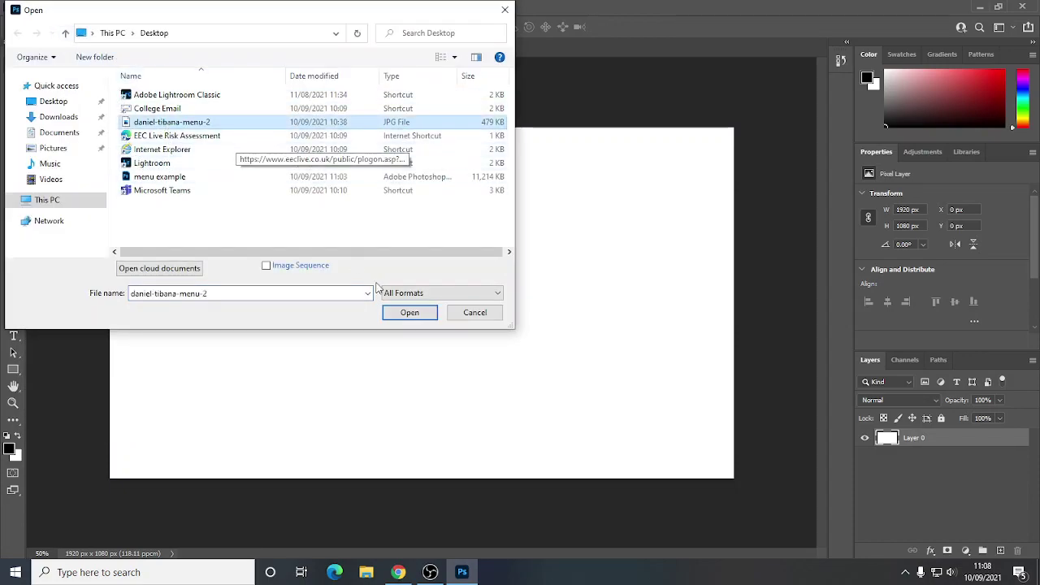
left_click(402, 313)
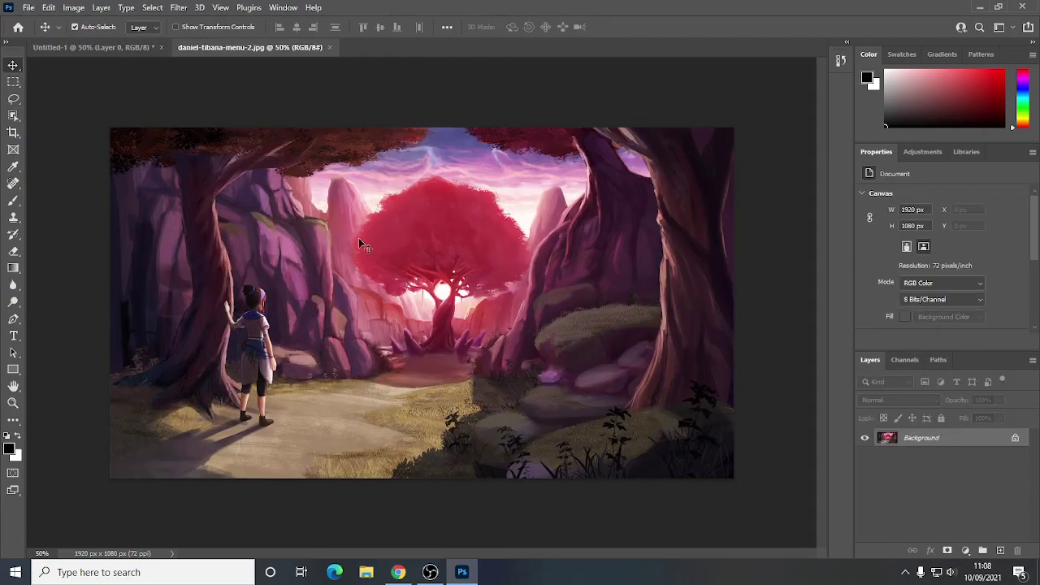
left_click_drag(431, 247, 424, 277)
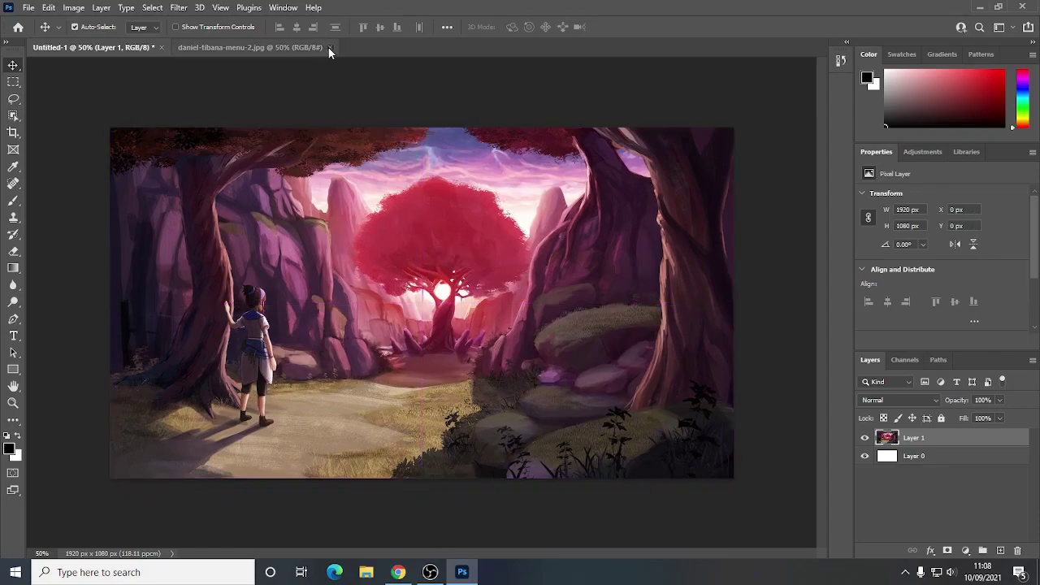
left_click(331, 47)
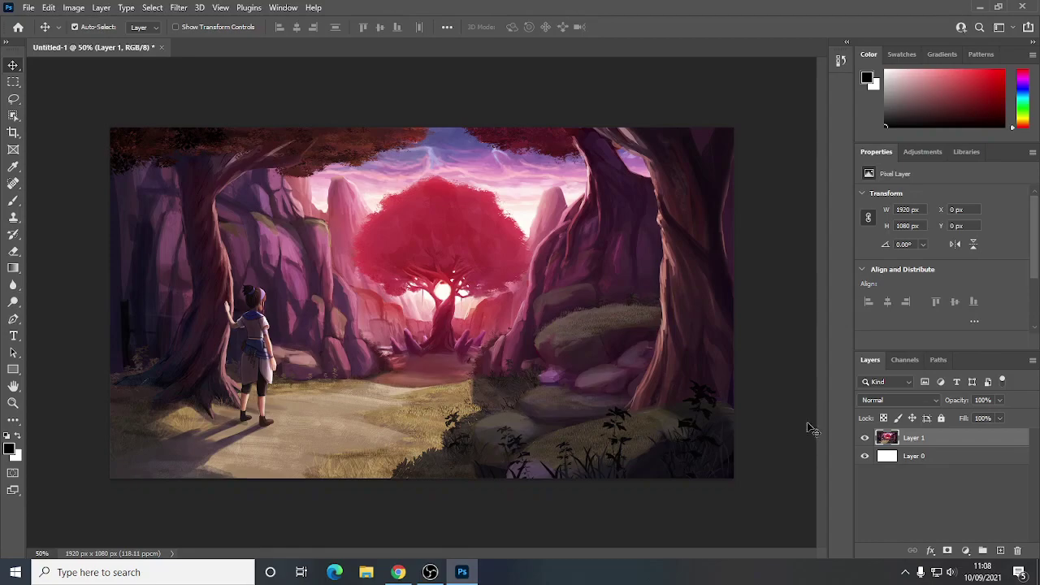
Delete the white Layer 0 beneath the artwork.
left_click(935, 458)
left_click(910, 443)
left_click(931, 456)
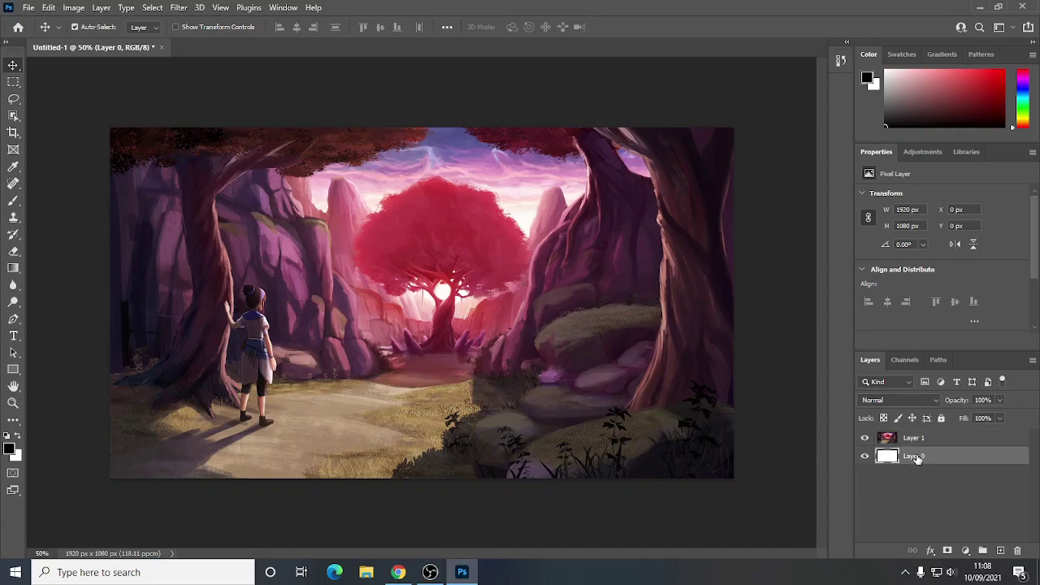
right_click(932, 459)
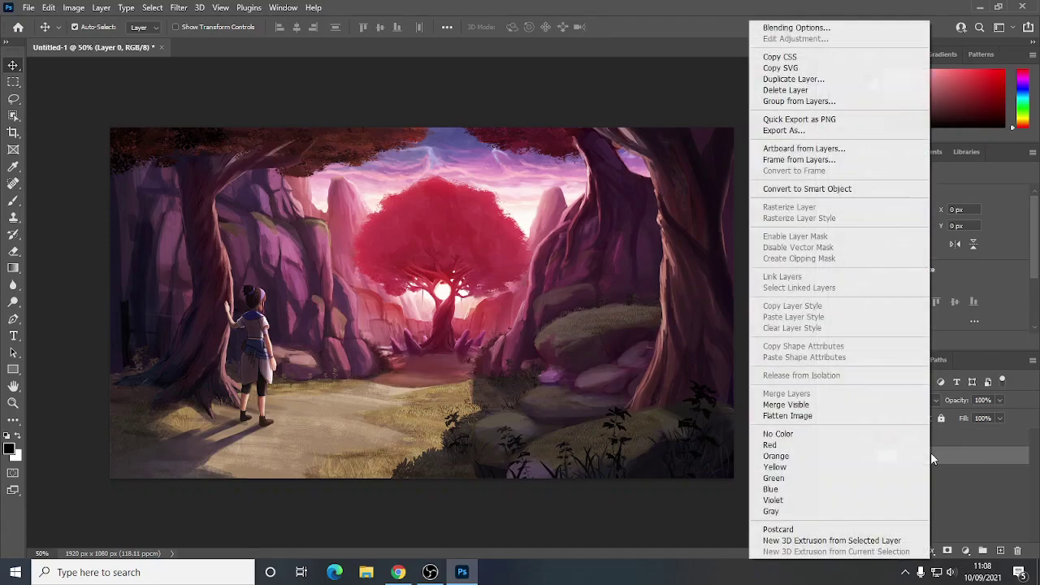
left_click(794, 90)
left_click(456, 216)
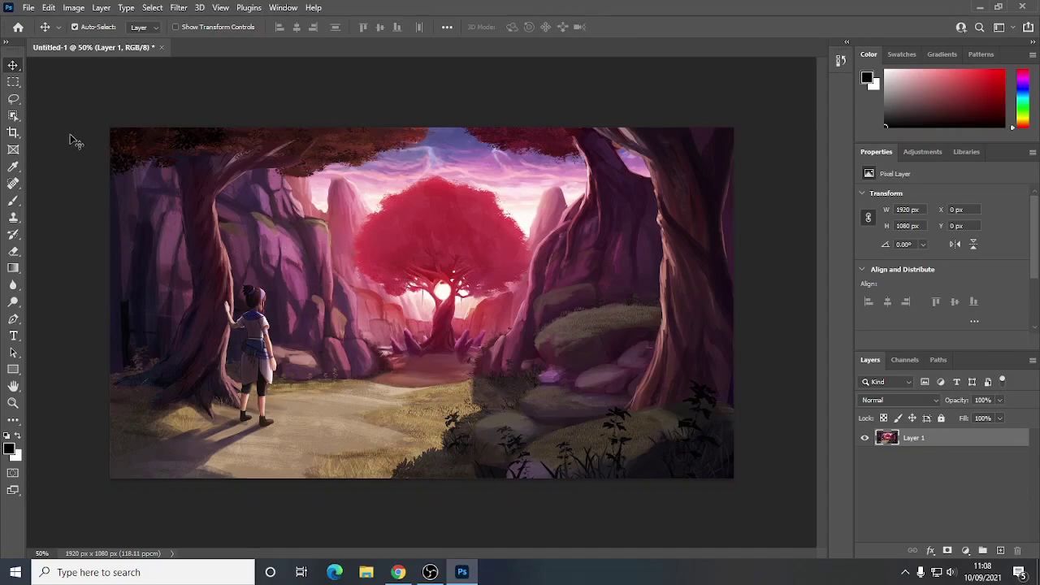
Draw a rectangle about 424 × 106 px and move it over the rocks in the artwork's lower right, at about X 1363.5, Y 655.5 px.
left_click(13, 372)
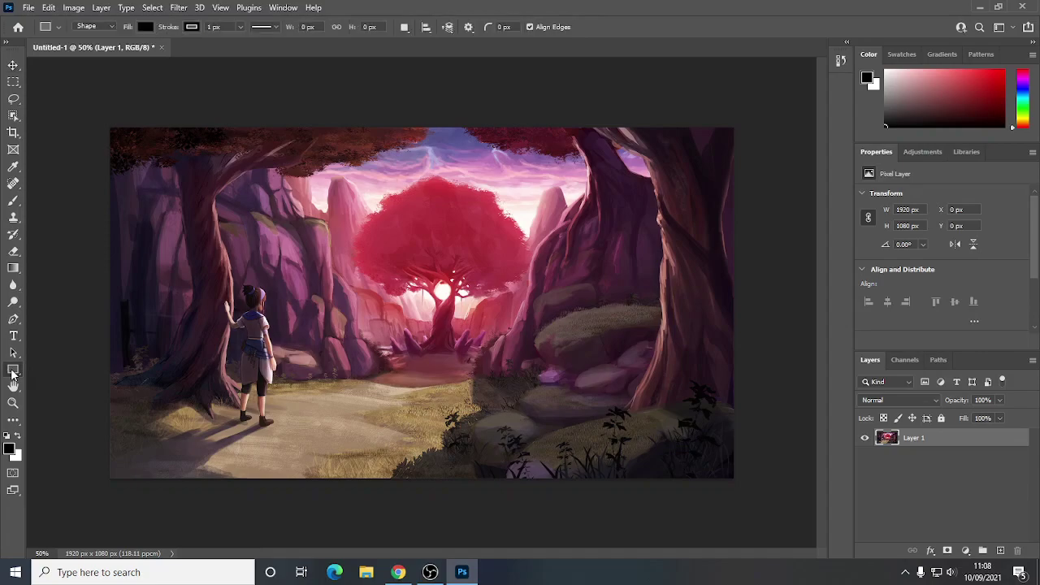
left_click_drag(383, 308, 521, 342)
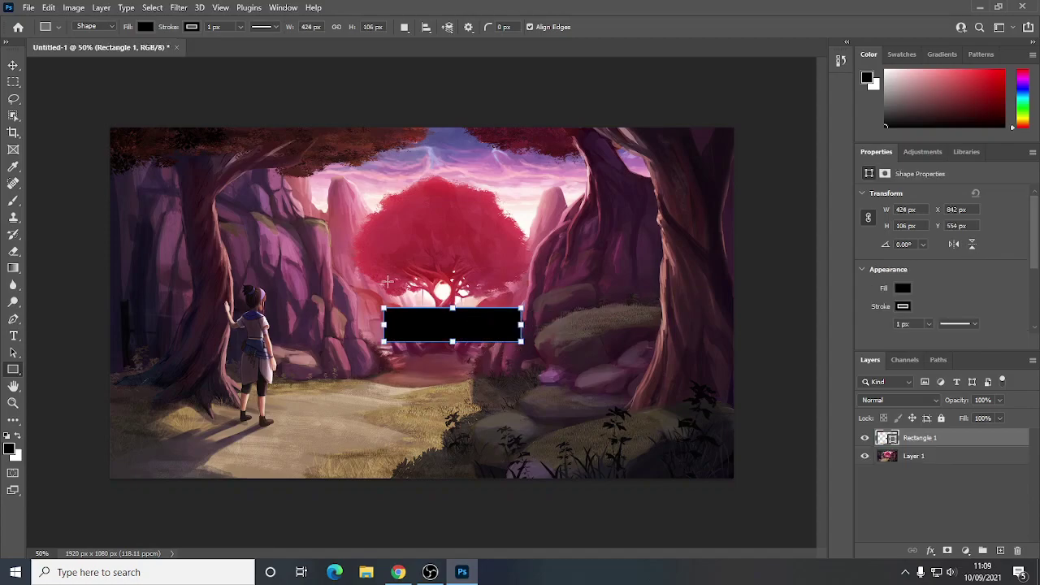
left_click(12, 69)
left_click_drag(462, 334, 626, 371)
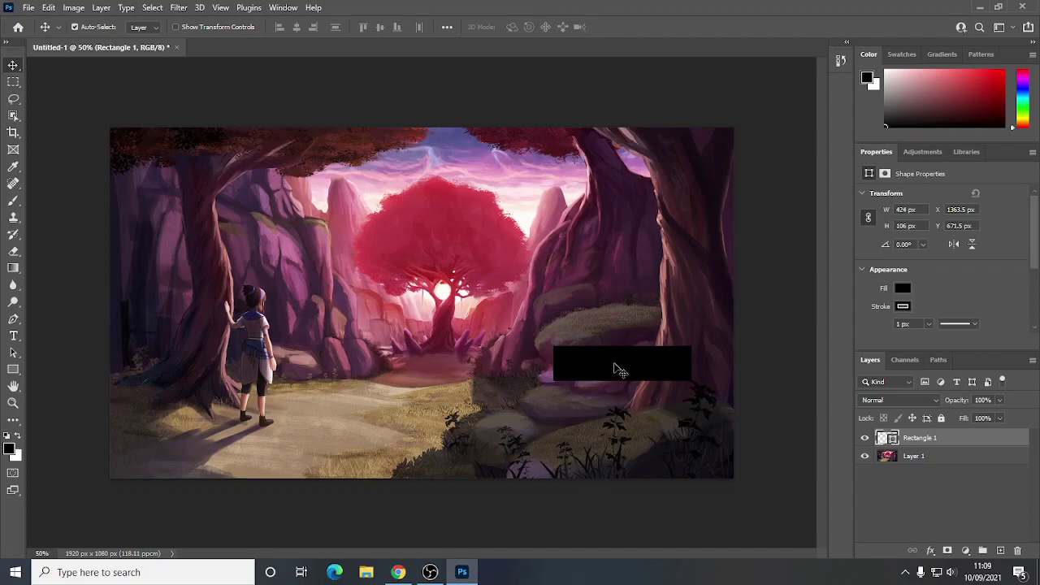
left_click_drag(623, 364, 624, 358)
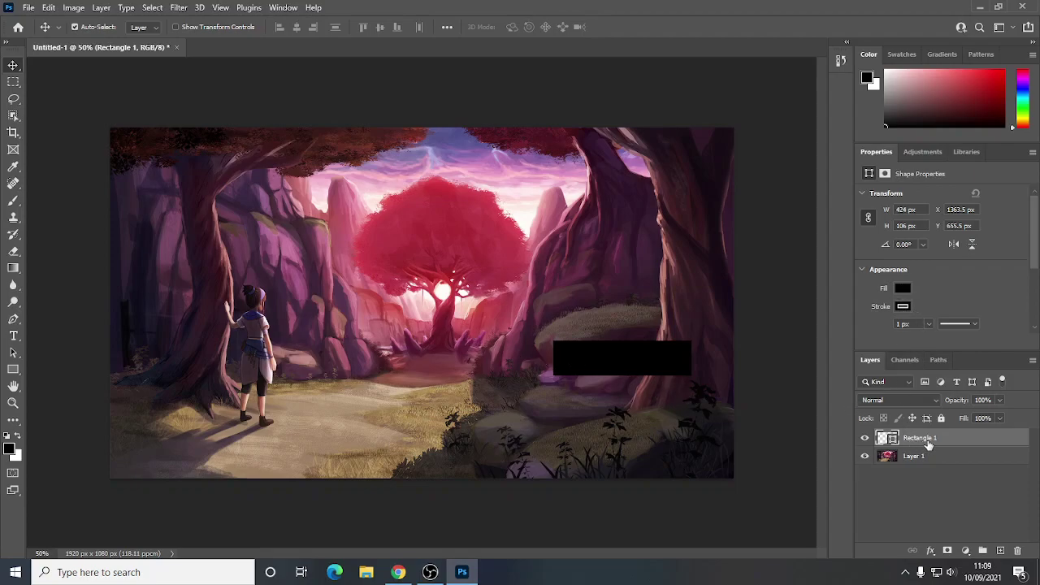
Set the rectangle's fill to the red b53544 sampled from the central tree's foliage.
left_click(902, 288)
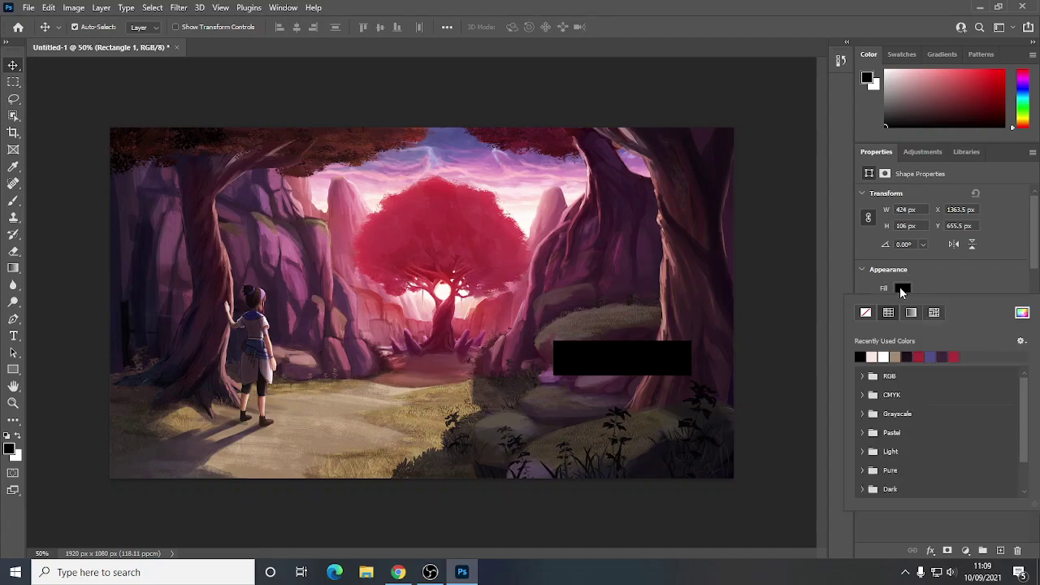
left_click(1022, 314)
left_click_drag(669, 91, 652, 43)
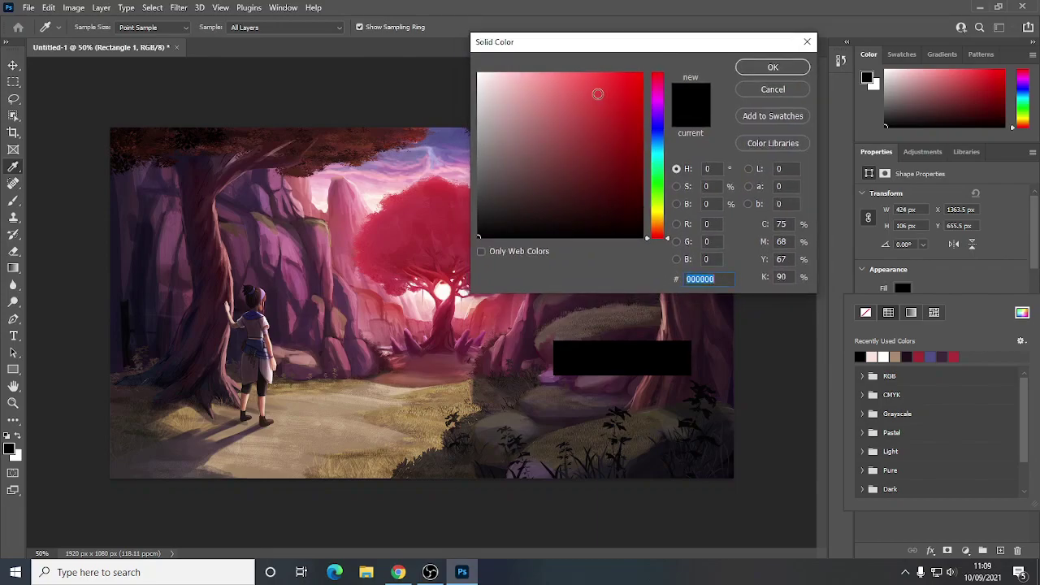
left_click_drag(577, 47, 597, 40)
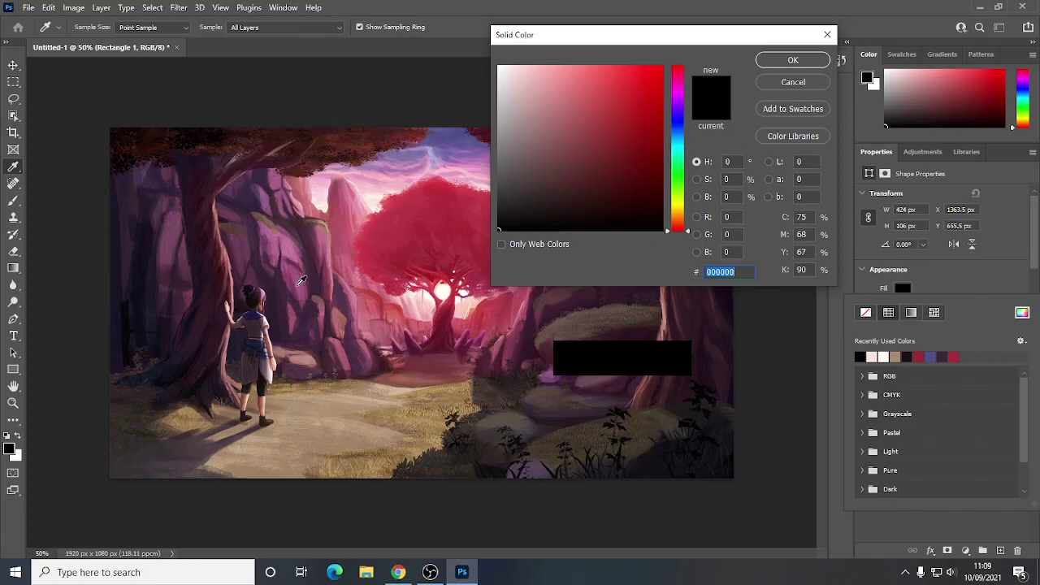
left_click(396, 235)
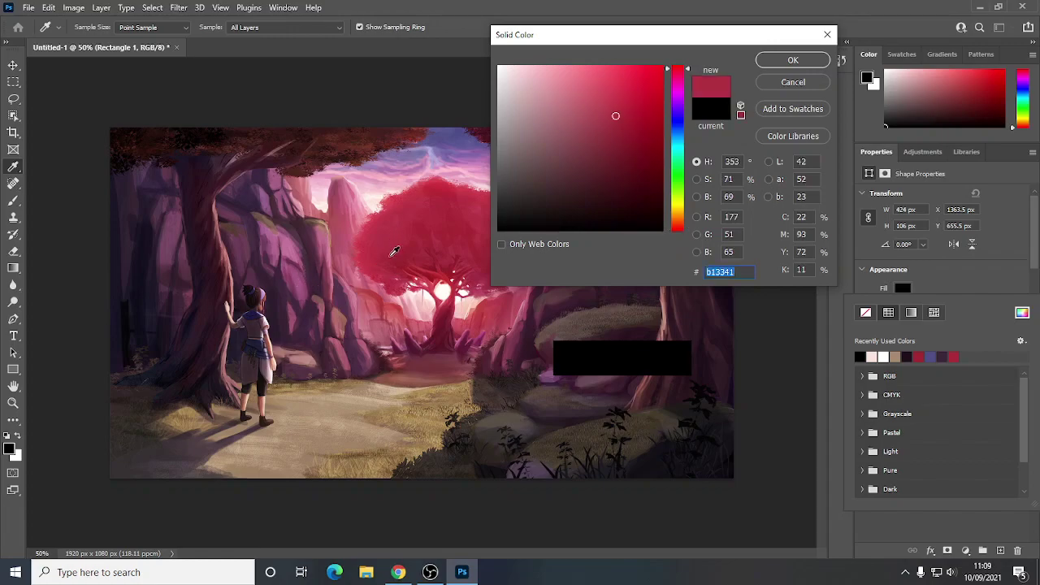
left_click(403, 159)
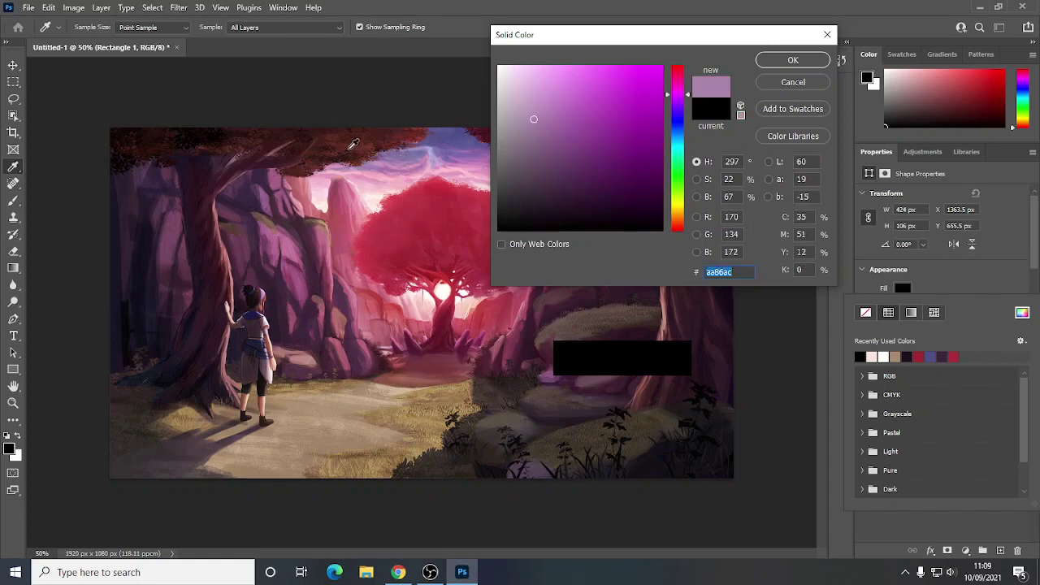
left_click(351, 148)
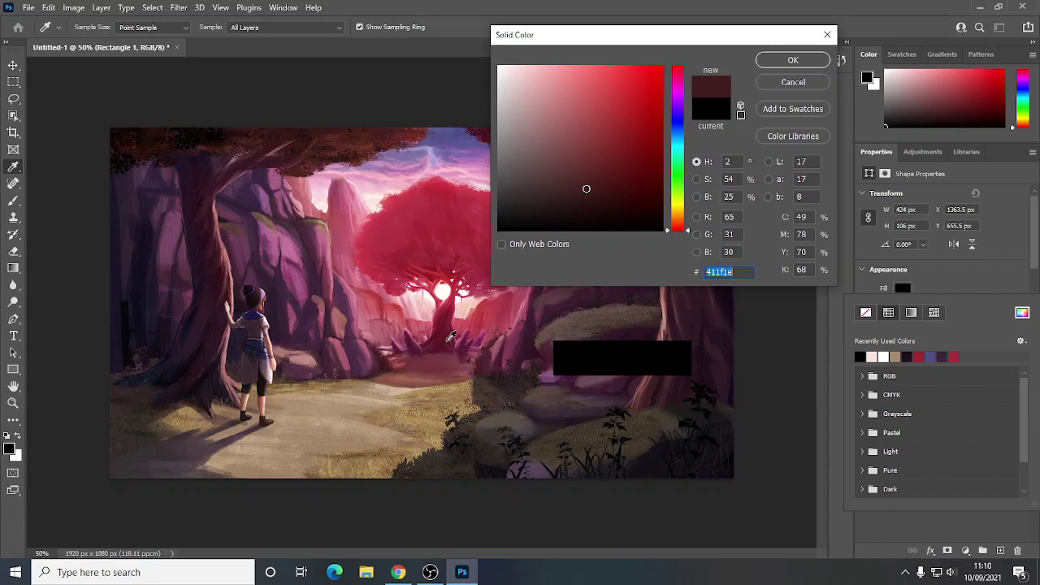
left_click(396, 235)
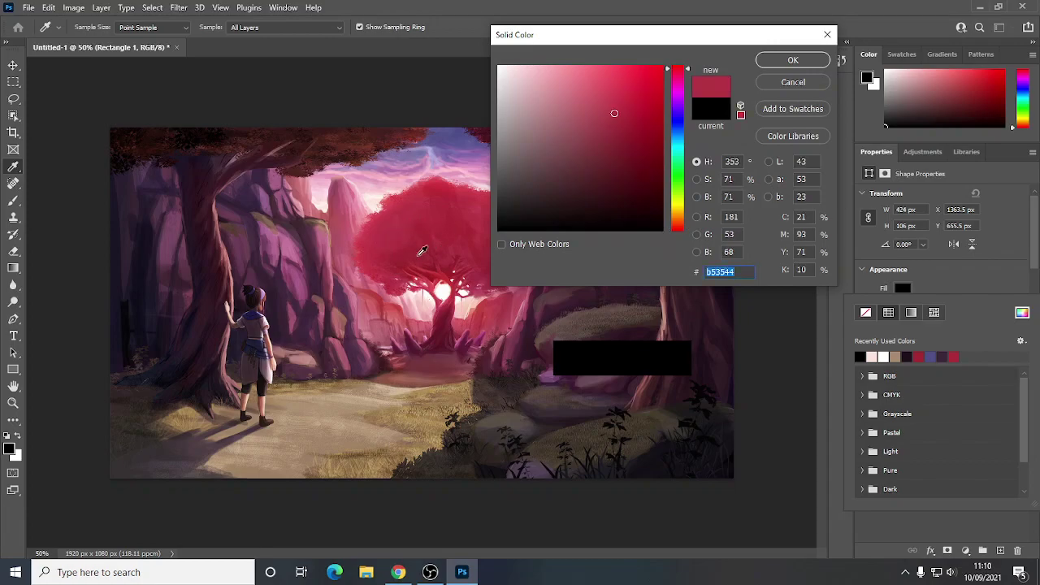
left_click(781, 61)
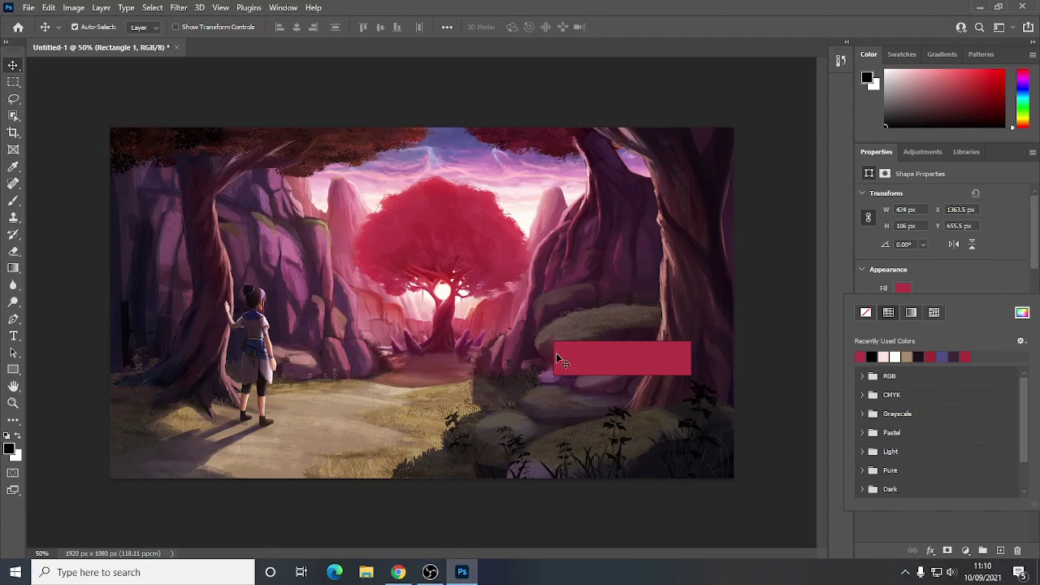
left_click(1022, 314)
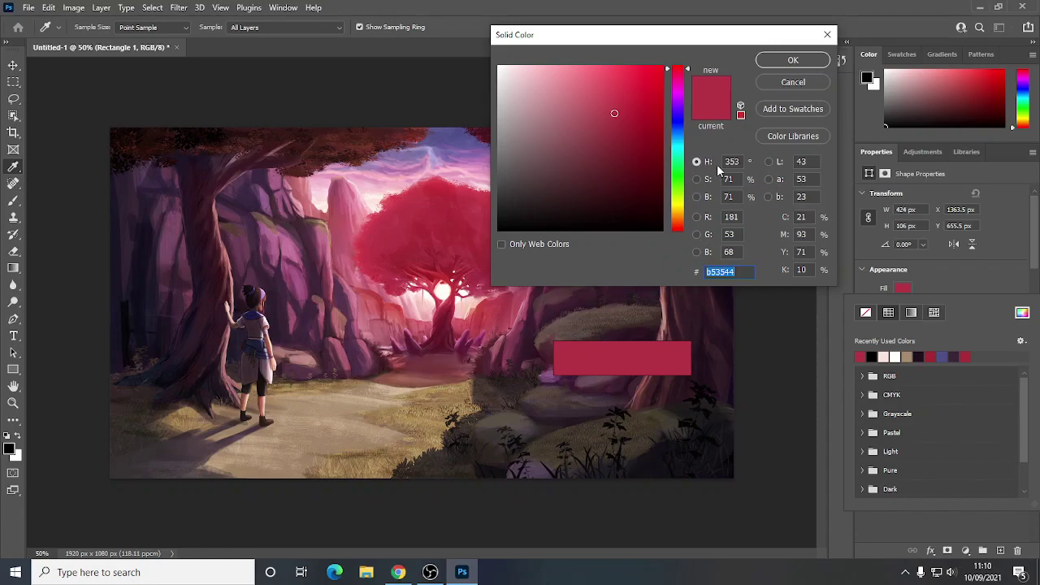
left_click(785, 61)
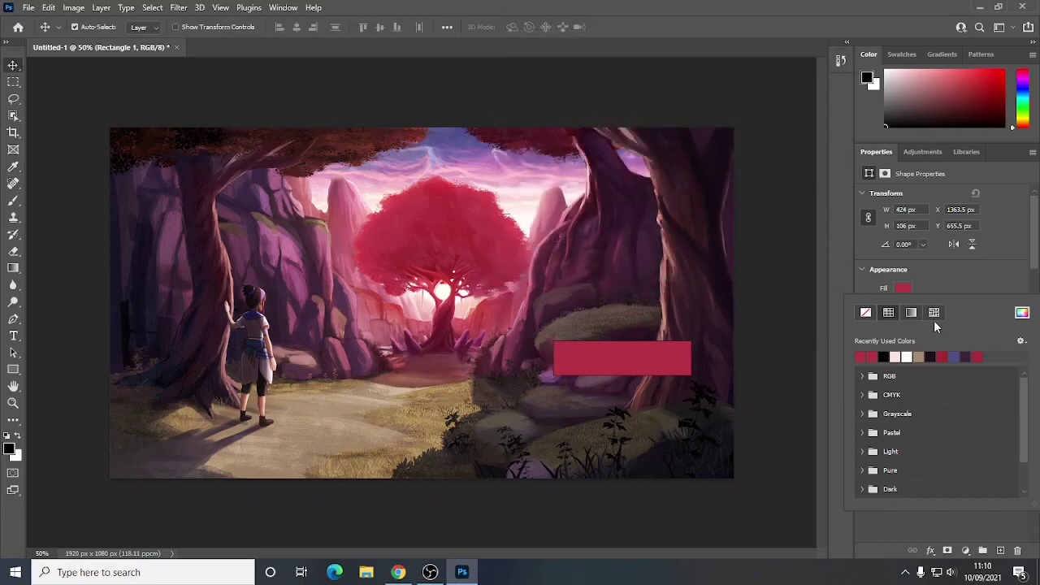
left_click(999, 288)
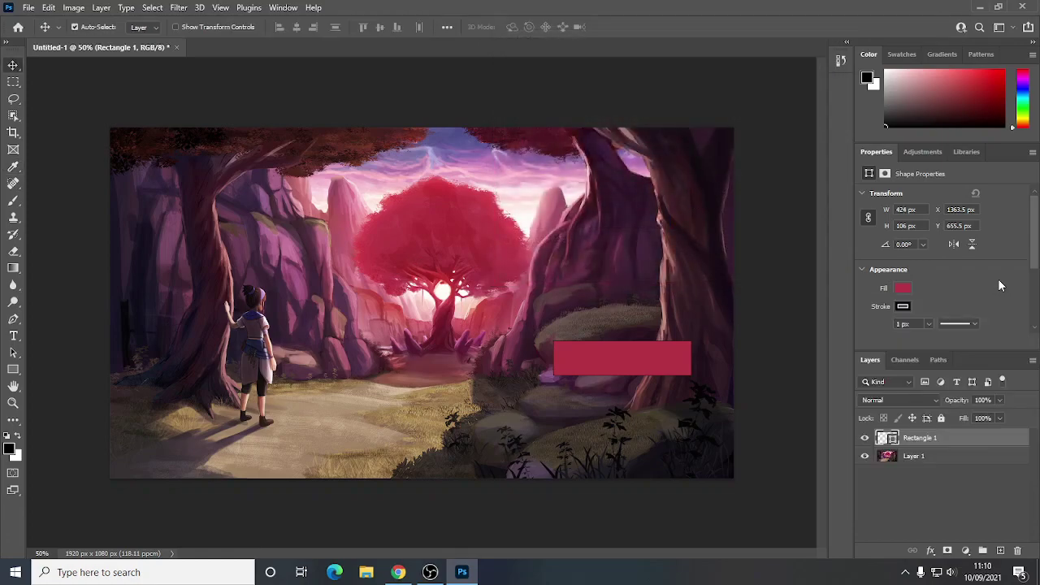
Set the rectangle's stroke color to the blue 595894 sampled from the sky above the tree.
left_click(903, 307)
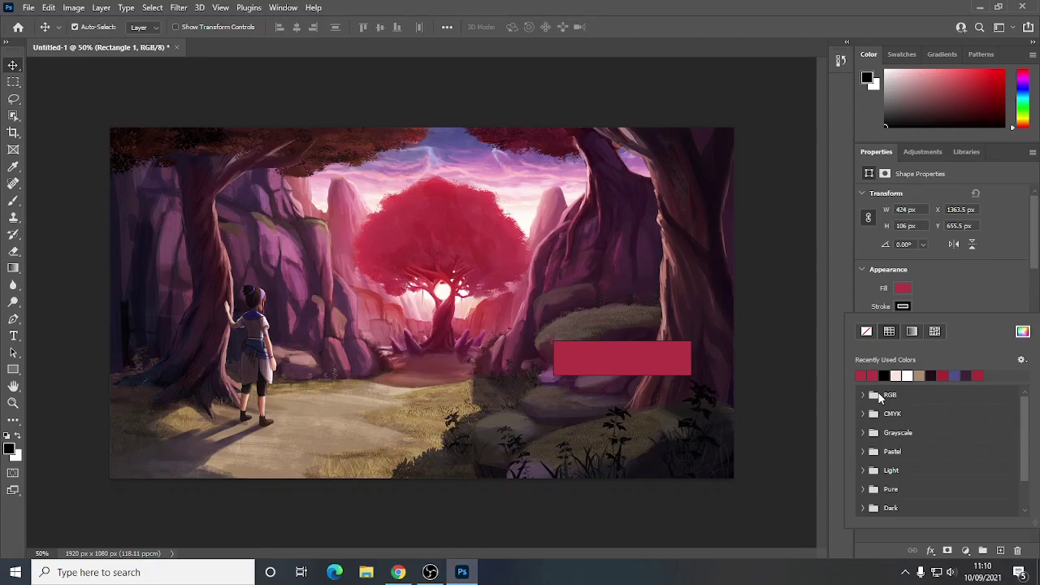
left_click(1023, 332)
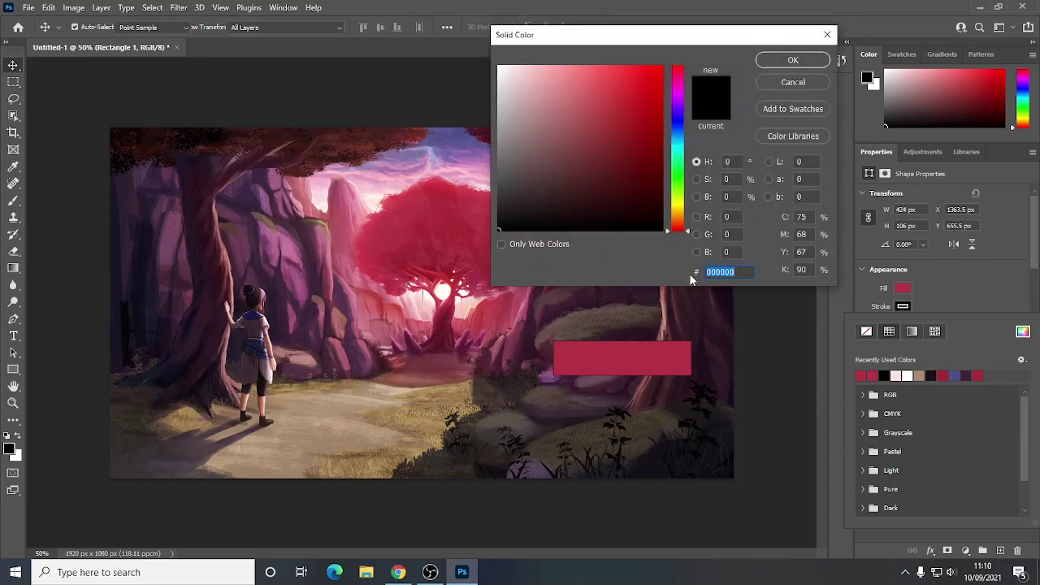
left_click(458, 142)
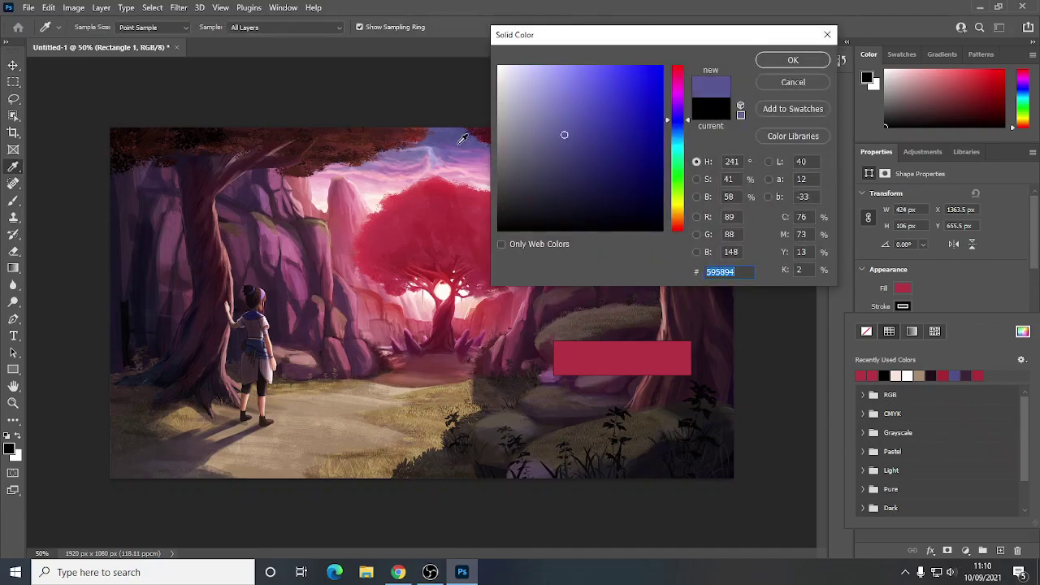
left_click(785, 59)
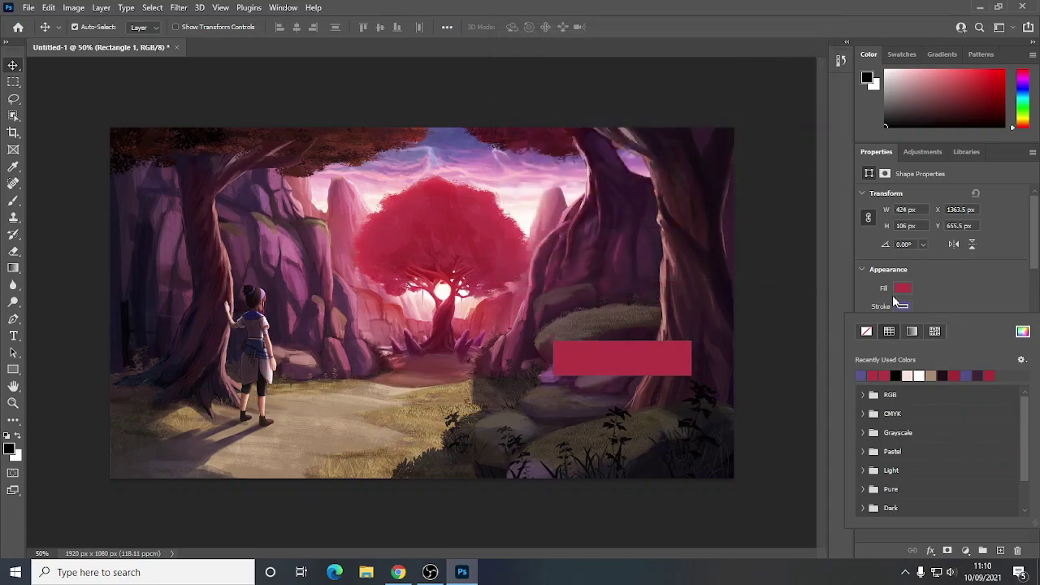
Set the rectangle's stroke color to the near-black 0f0d1a sampled from the shadowed rocks beside the tree behind the girl.
left_click(1023, 332)
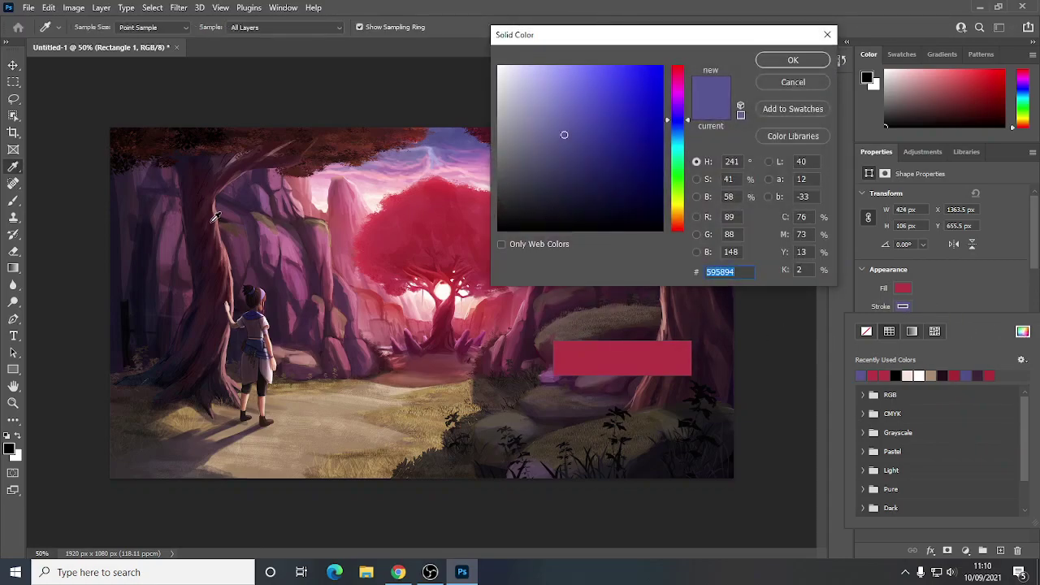
left_click(143, 305)
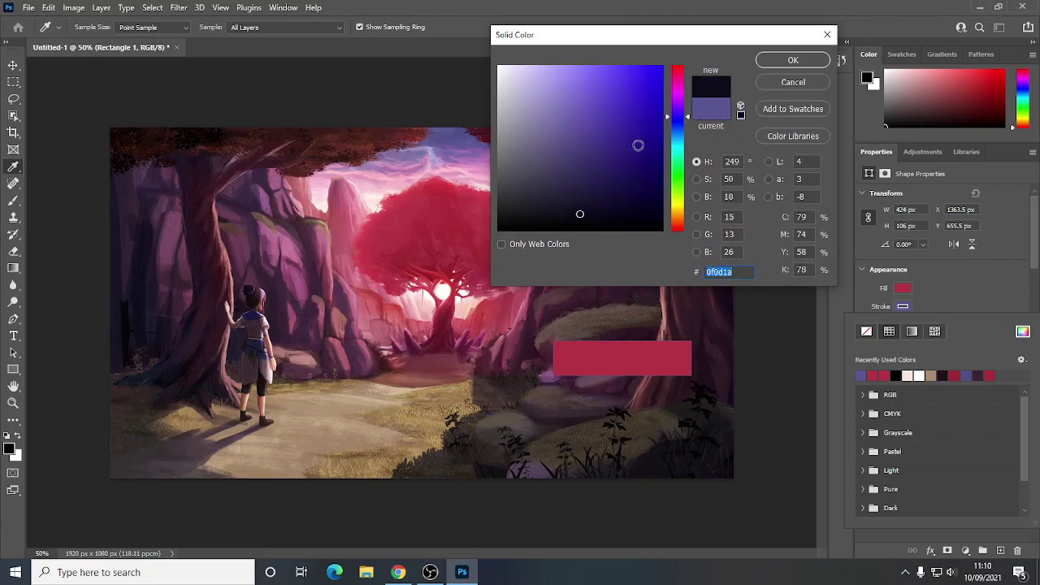
left_click(793, 61)
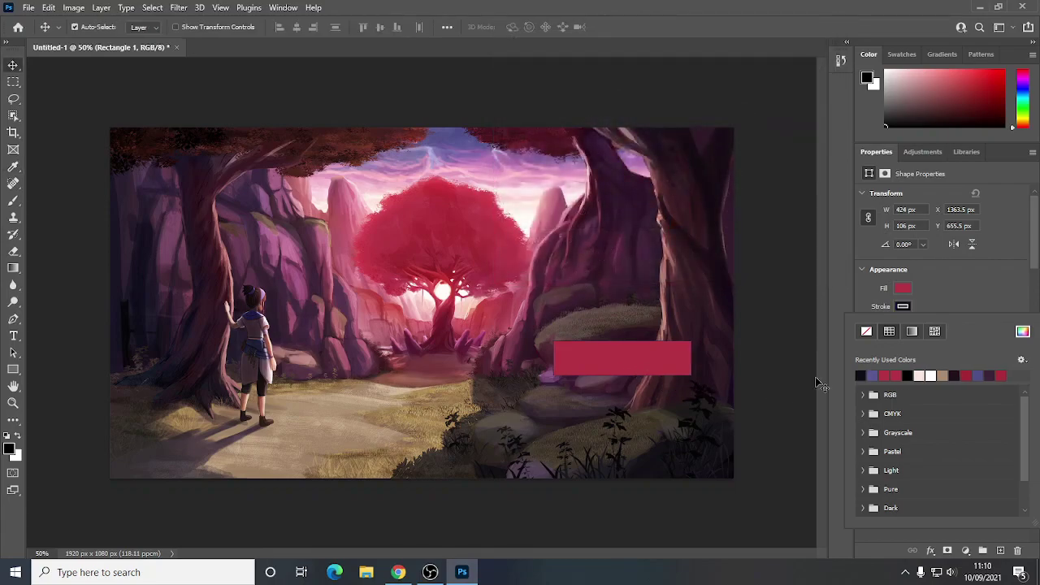
left_click(969, 295)
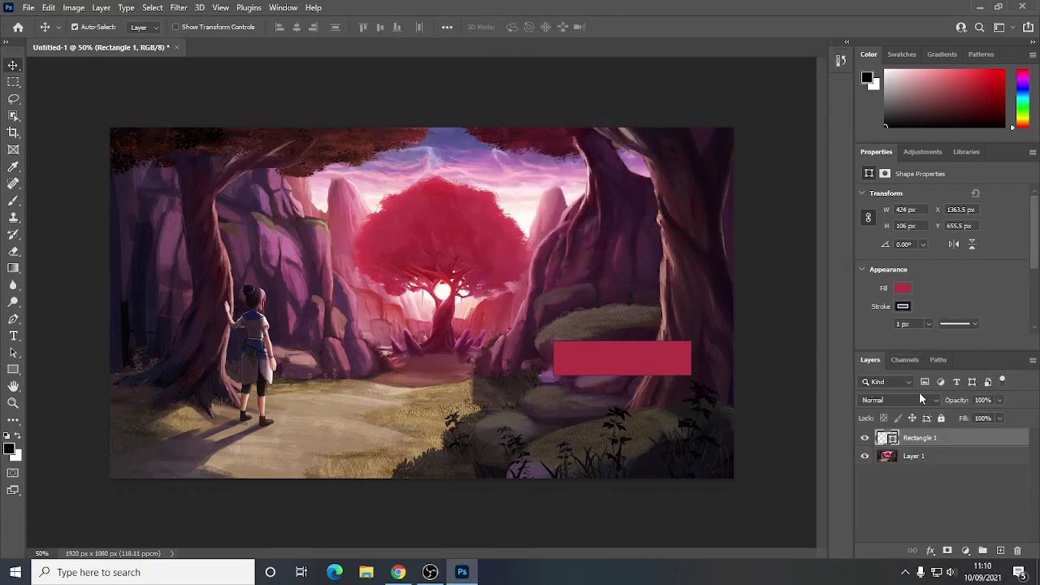
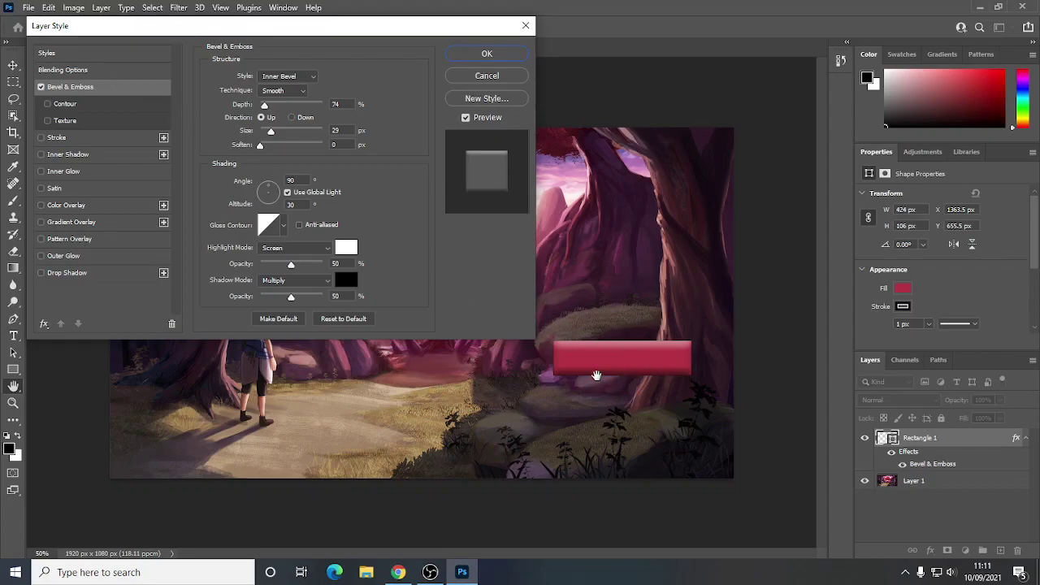
Set the rectangle's Bevel & Emboss size to 9 px, with a 121° lighting angle and 0° altitude.
left_click_drag(271, 131, 268, 134)
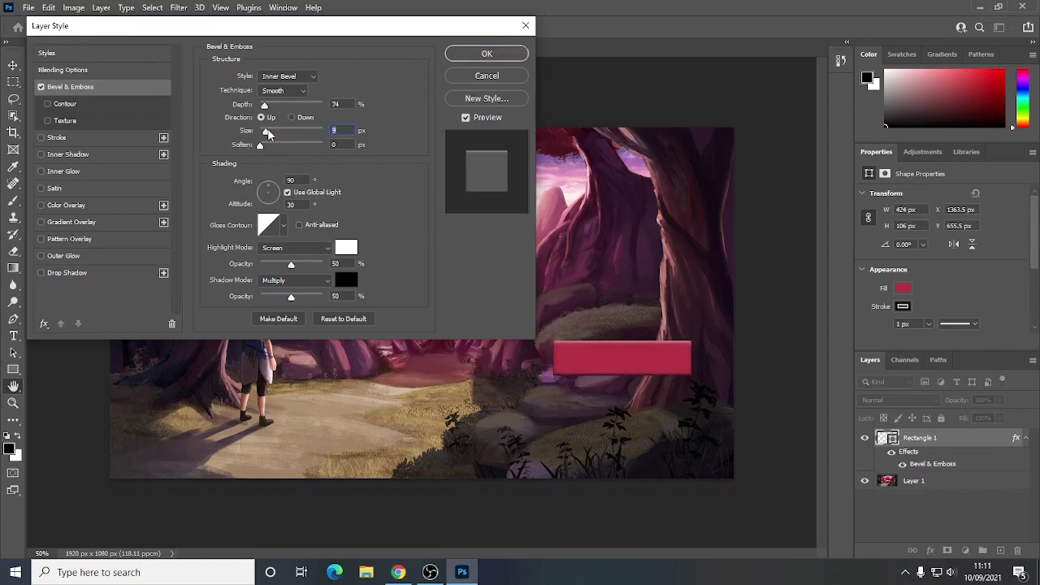
left_click_drag(273, 192, 265, 186)
left_click(261, 188)
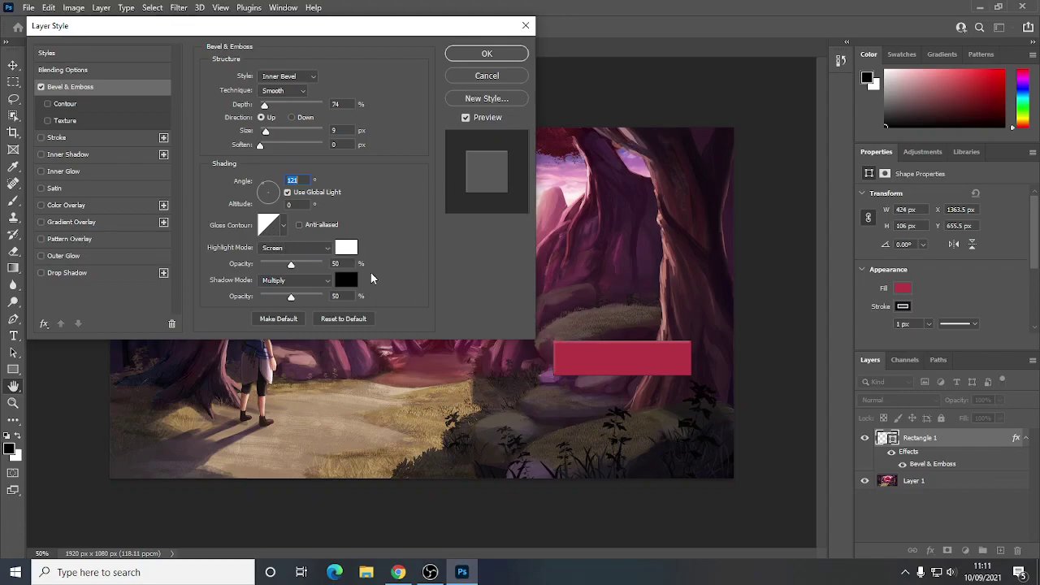
Add an Inner Glow to the rectangle with a size of 29 px and 18% opacity.
left_click(94, 170)
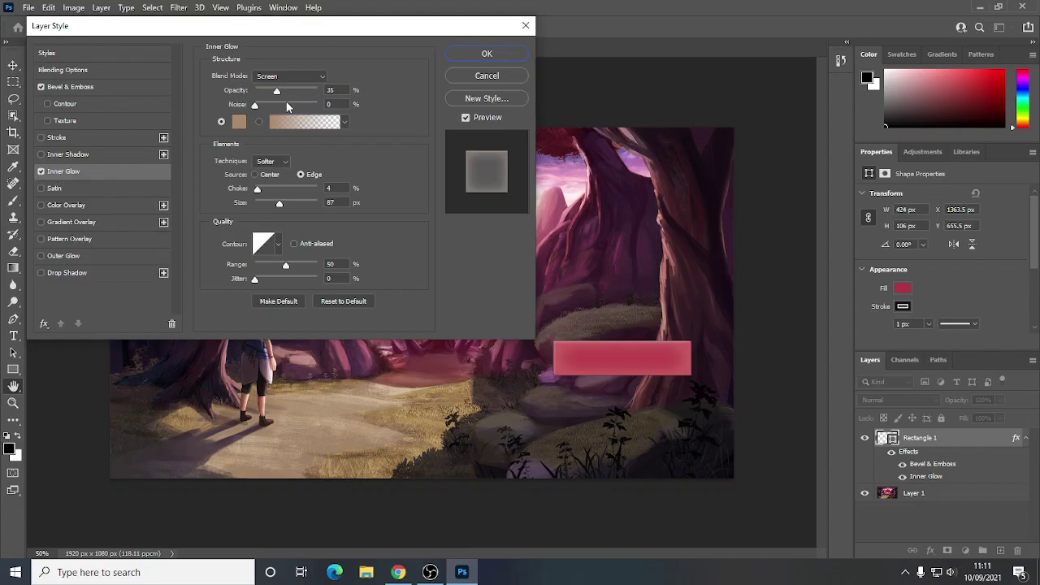
left_click_drag(279, 206, 266, 203)
left_click_drag(277, 91, 266, 94)
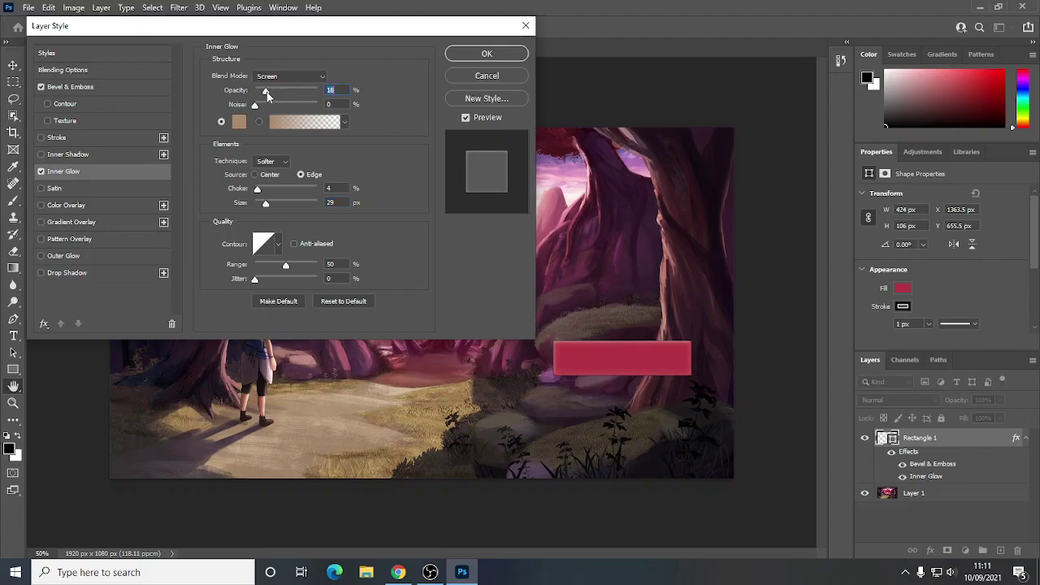
Set the Inner Glow color to the sandy b99e80 sampled from the forest path.
left_click(237, 123)
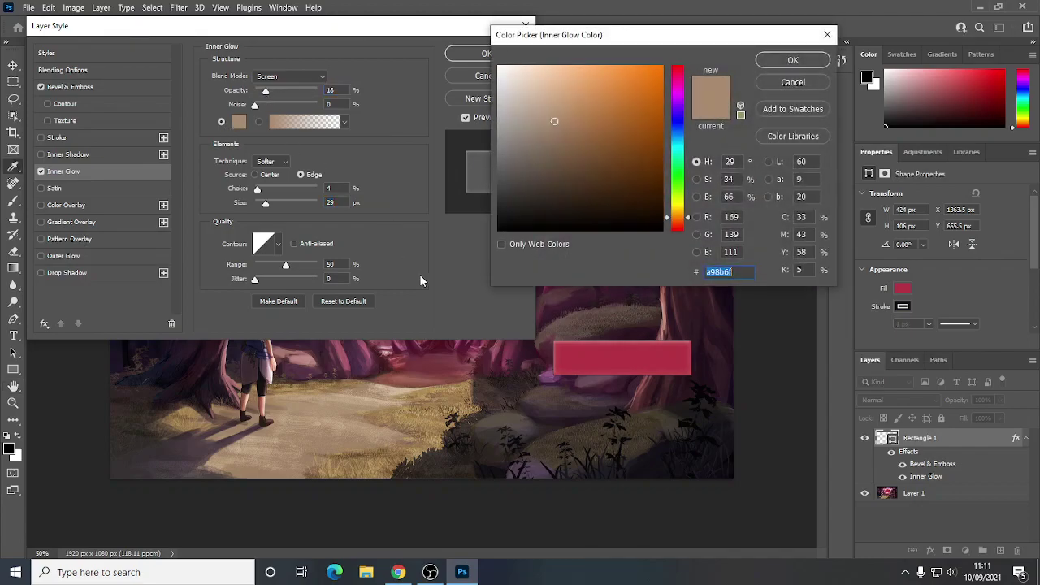
left_click(560, 312)
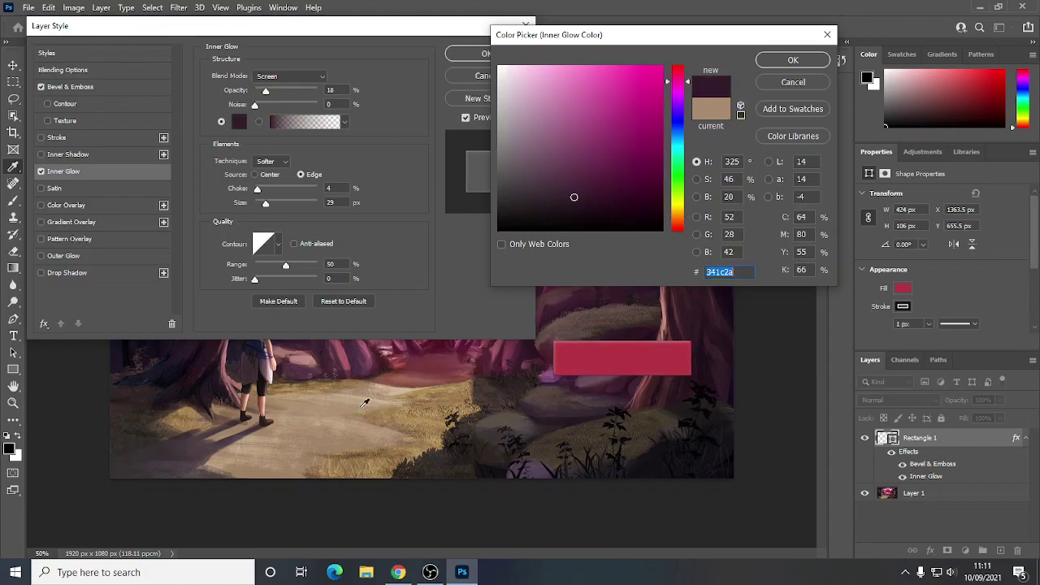
left_click(340, 428)
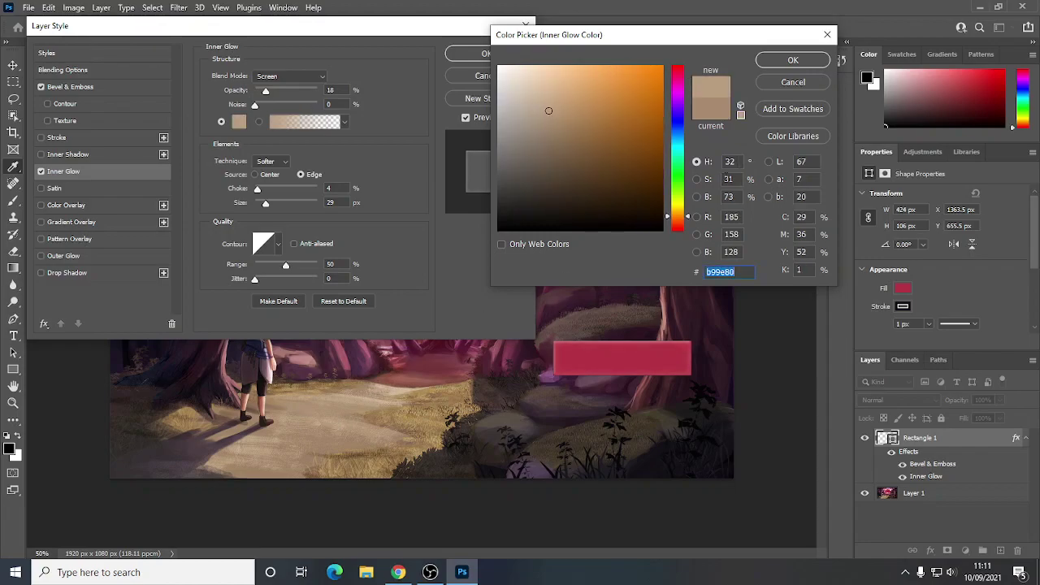
left_click(789, 63)
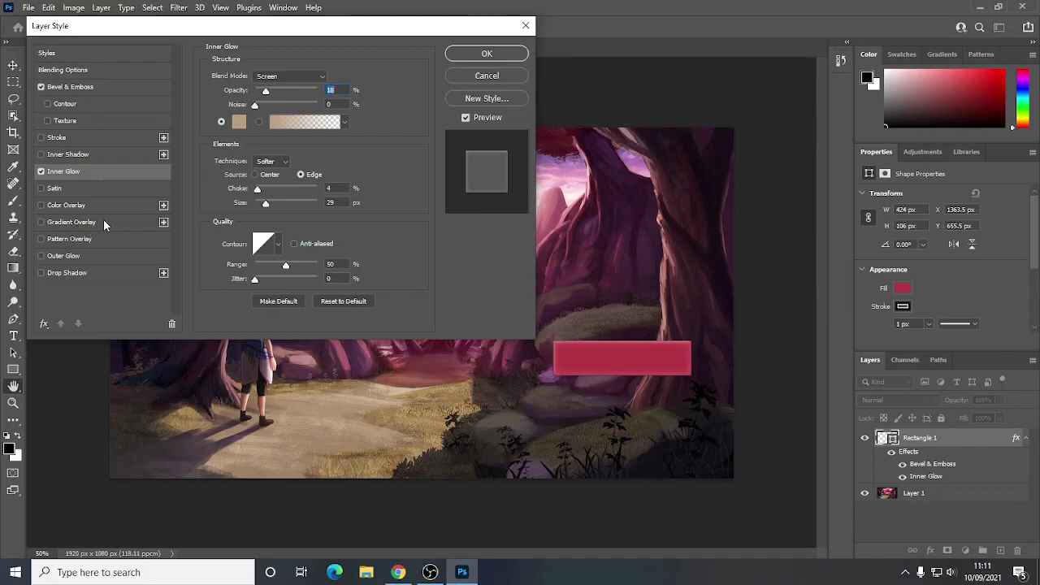
Add a Drop Shadow with its preset values to the rectangle, leave Inner Shadow off, and apply the layer style.
left_click(91, 157)
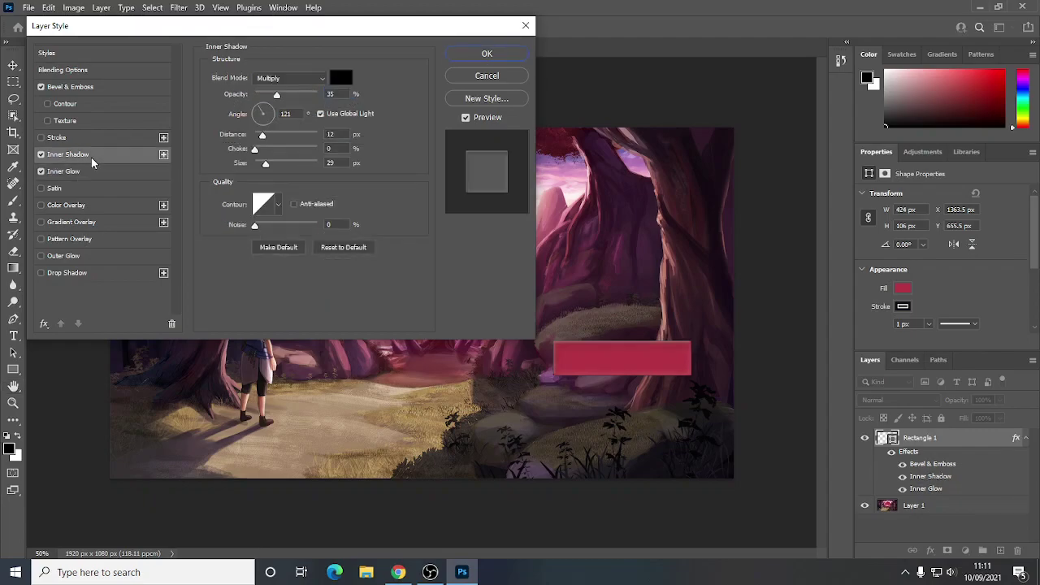
left_click(41, 155)
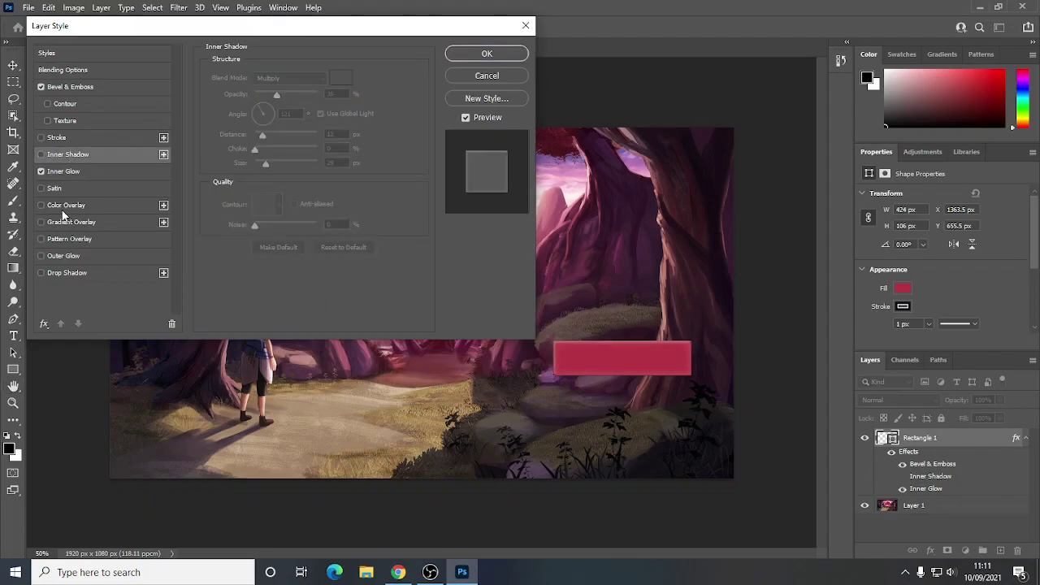
left_click(80, 275)
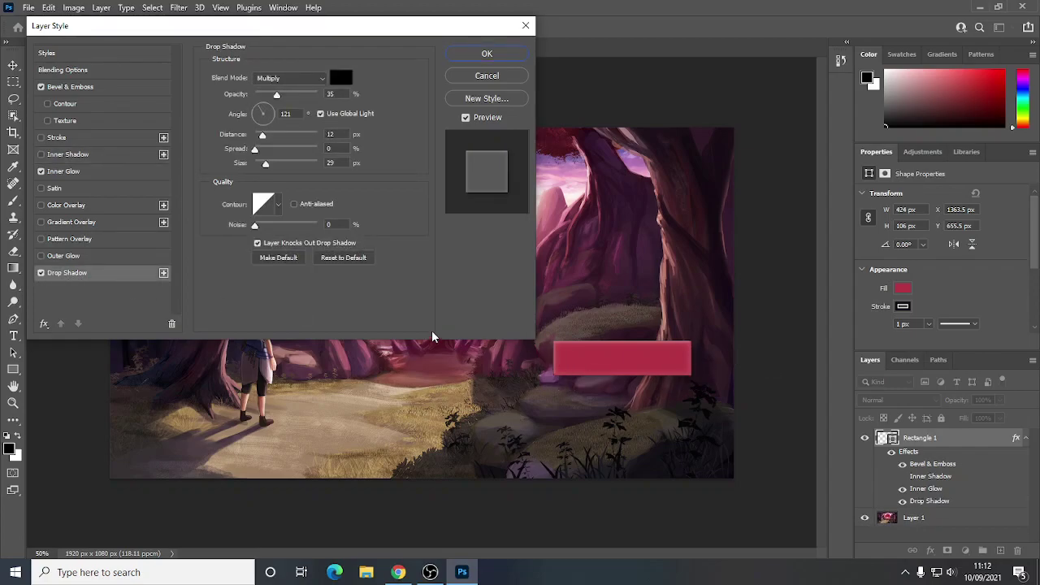
left_click(486, 57)
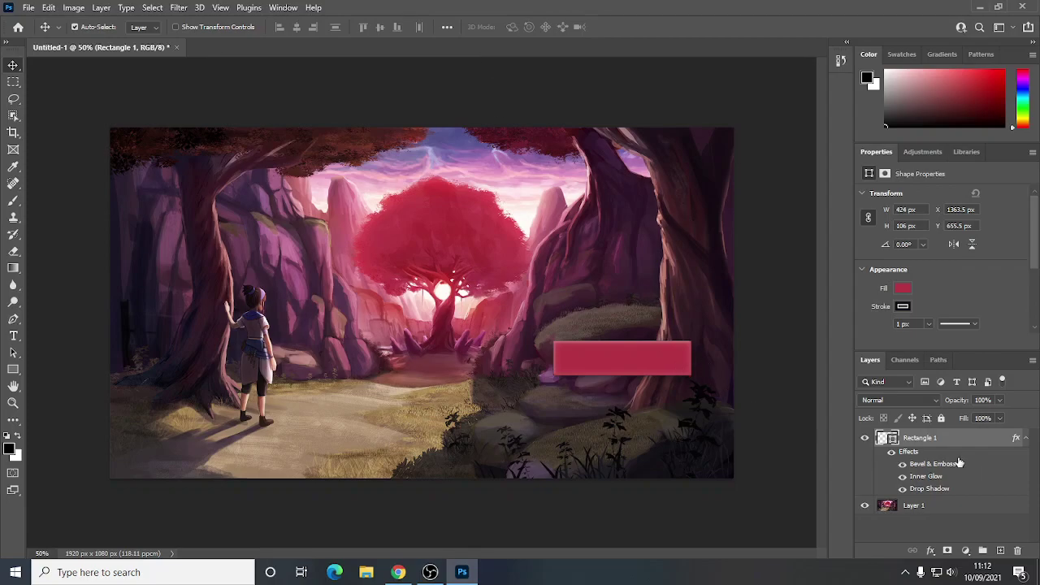
Reduce the rectangle layer's opacity to 80%.
left_click(1000, 400)
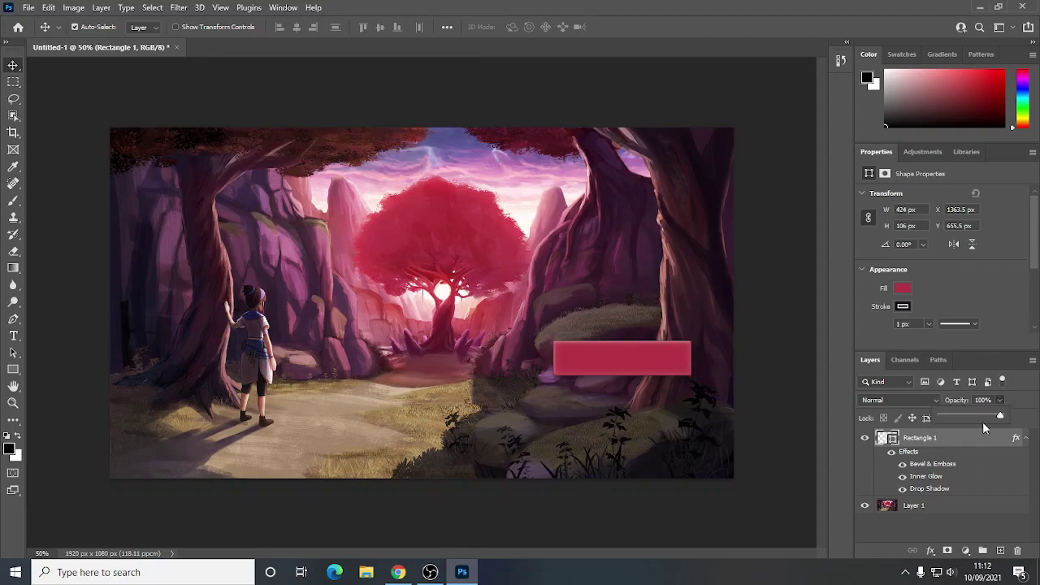
left_click_drag(997, 418, 990, 419)
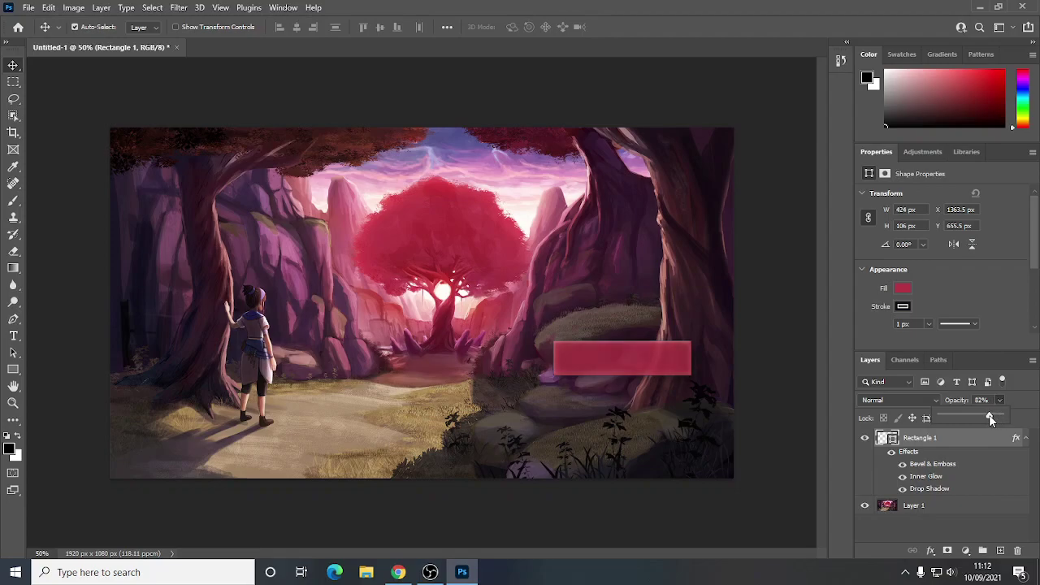
left_click_drag(989, 416, 991, 417)
left_click(1017, 407)
Duplicate the rectangle layer and space the two buttons vertically, the copy at Y 805.5 px and the original at Y 635.5 px.
right_click(927, 440)
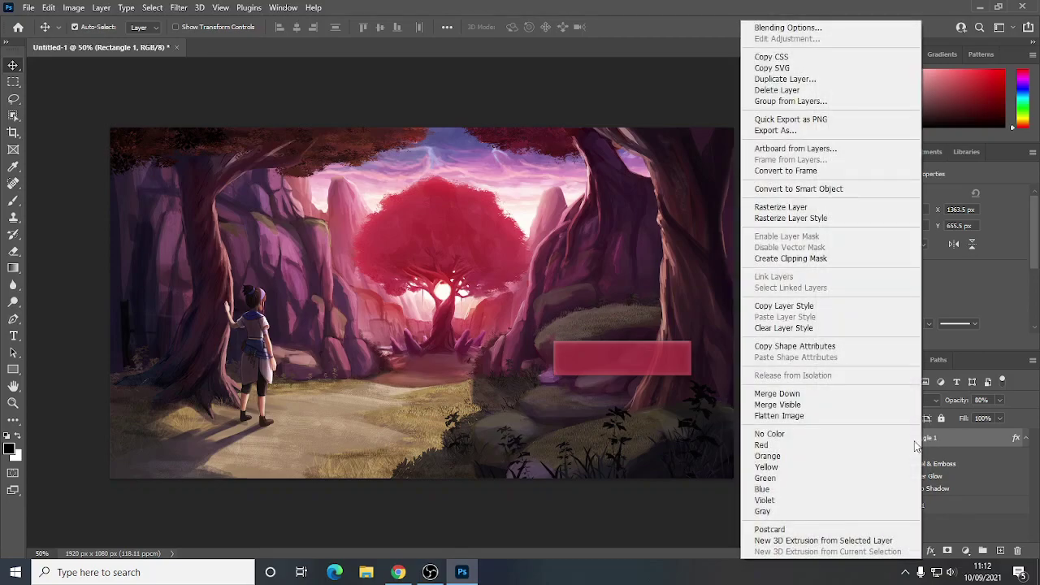
left_click(785, 79)
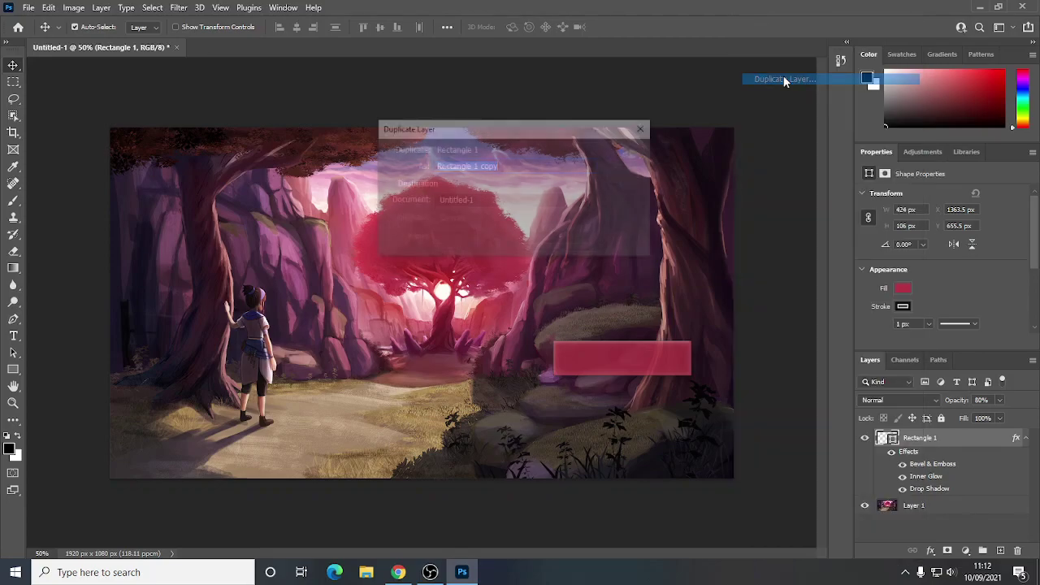
left_click(627, 154)
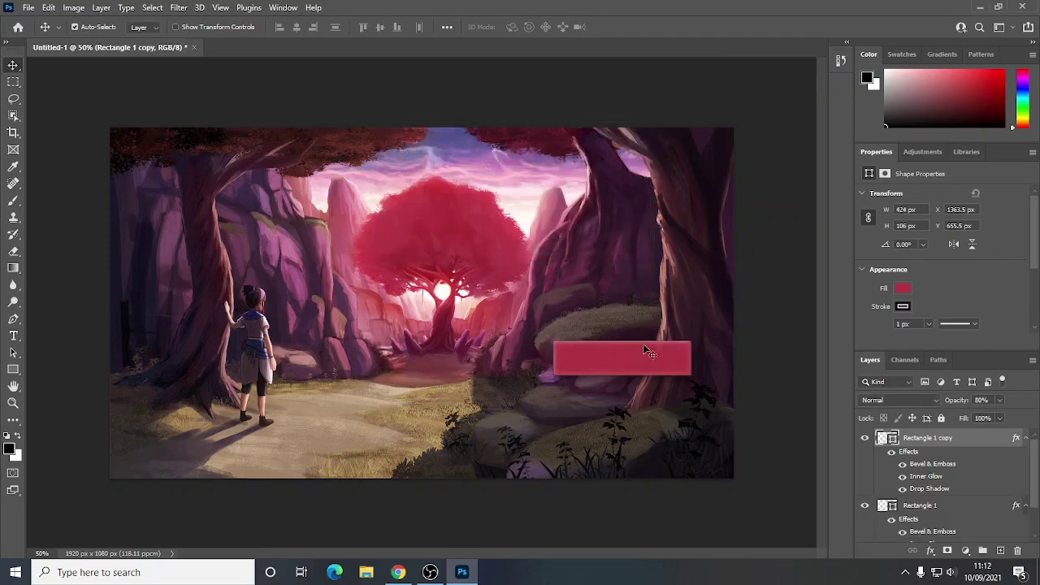
left_click_drag(631, 373, 631, 407)
left_click_drag(629, 360, 625, 349)
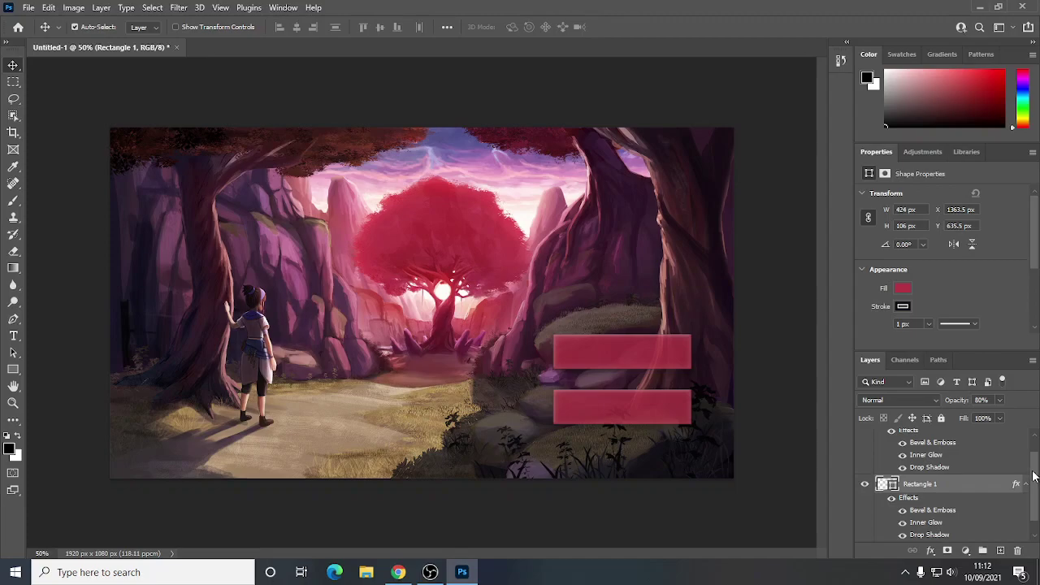
scroll(1034, 477, "down", 1)
left_click(922, 534)
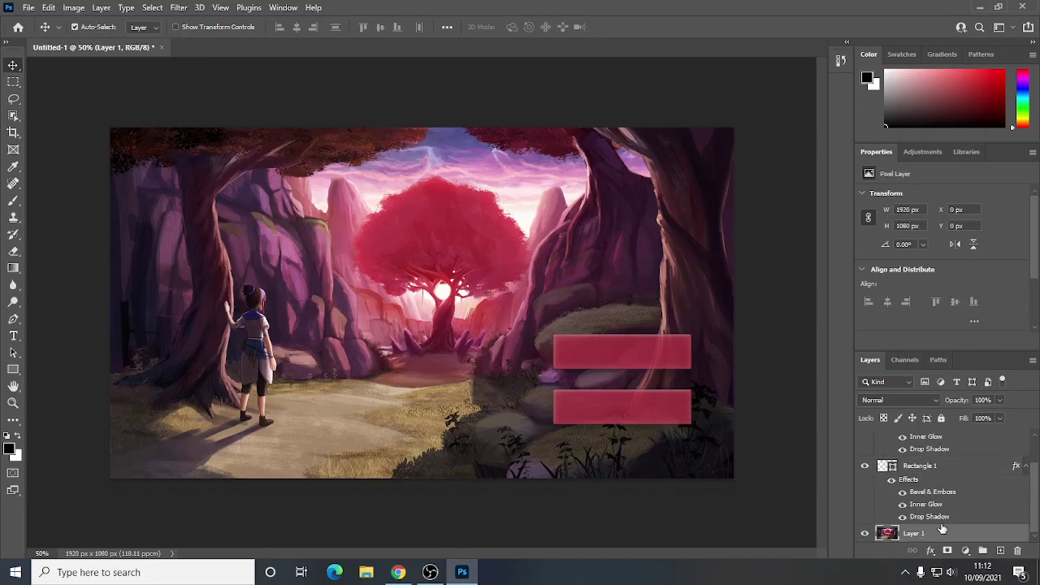
left_click(926, 468)
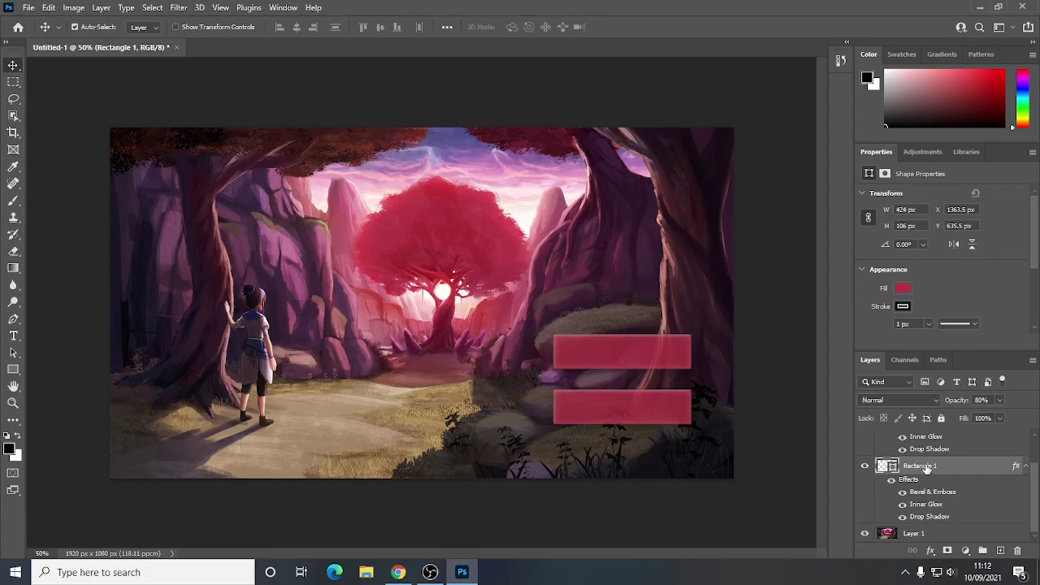
left_click(921, 537)
left_click(1022, 495)
scroll(1033, 499, "up", 3)
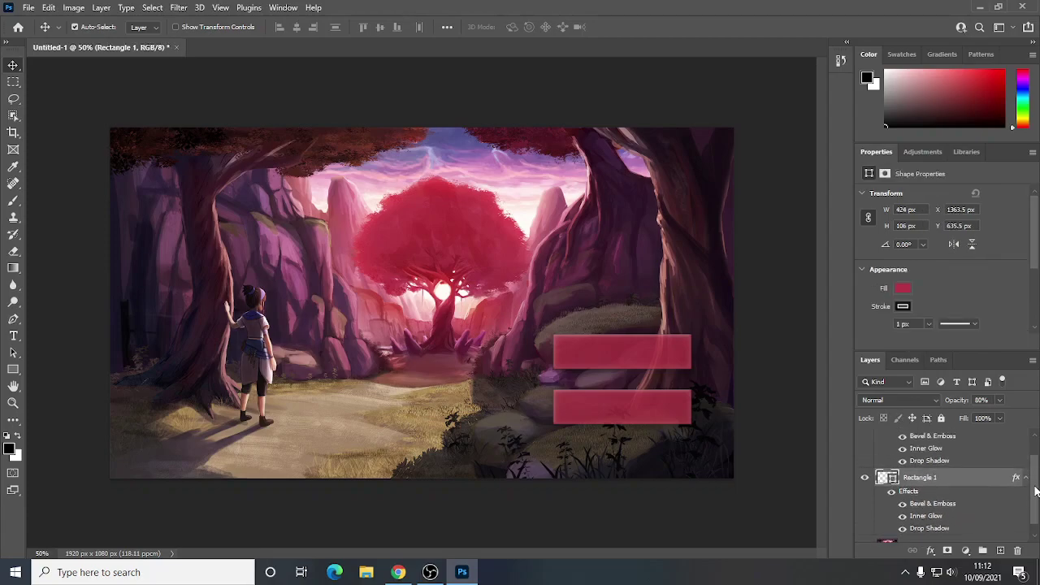
left_click(949, 441)
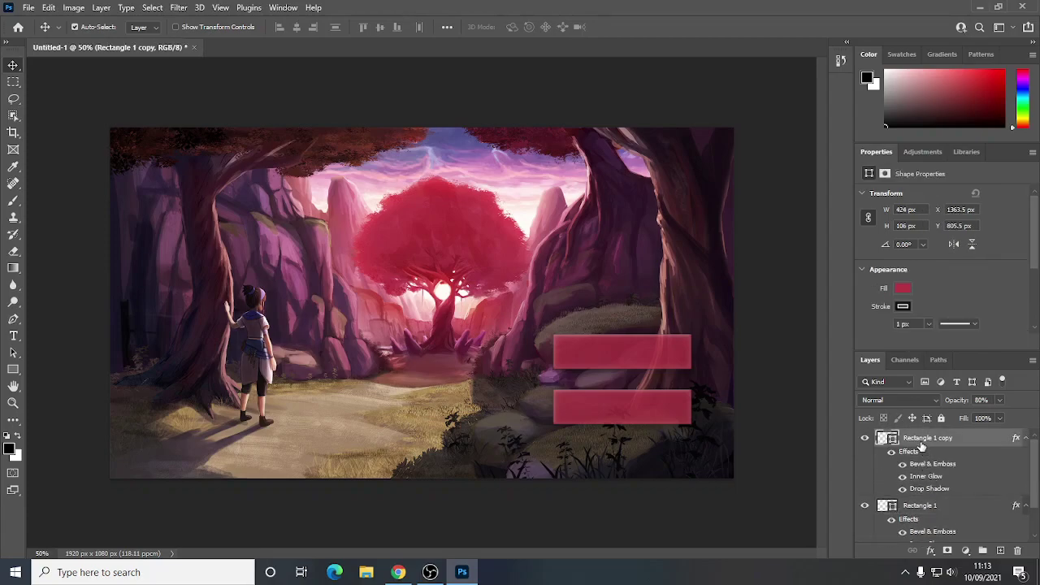
right_click(925, 447)
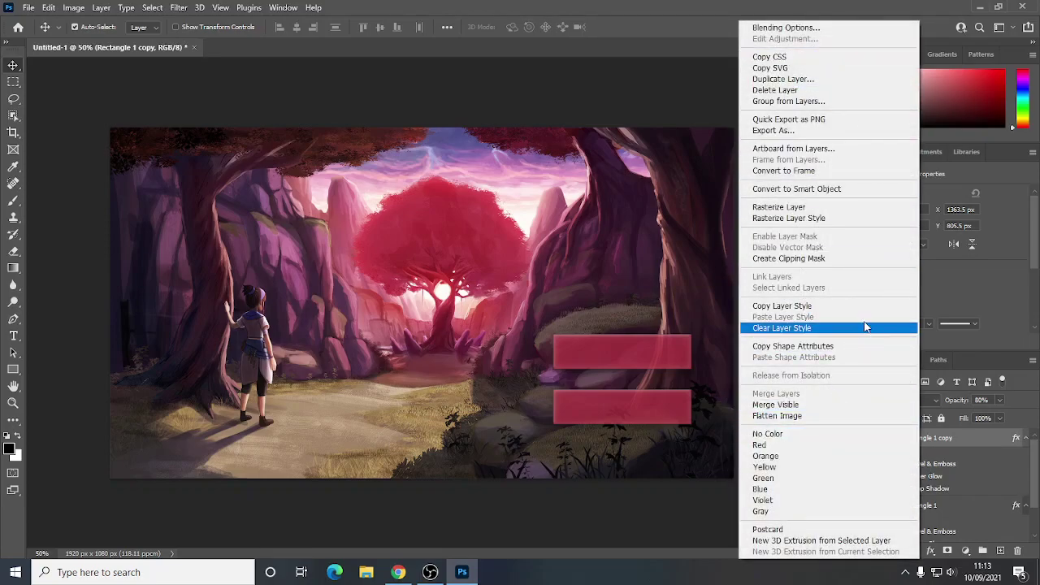
left_click(935, 439)
double_click(935, 439)
left_click(957, 437)
key("Return")
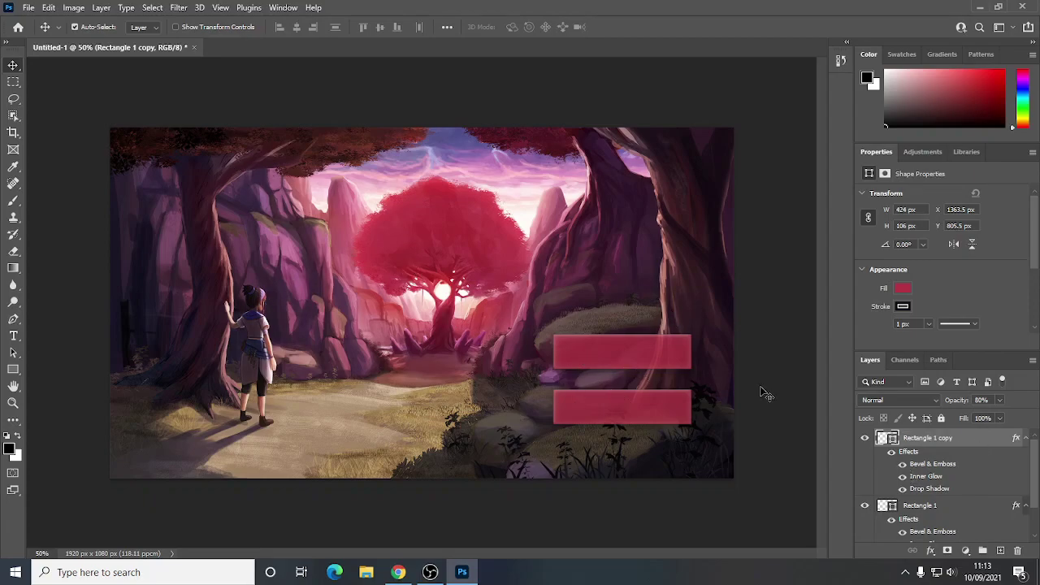
Add a text layer reading "Start" over the upper button.
left_click(13, 335)
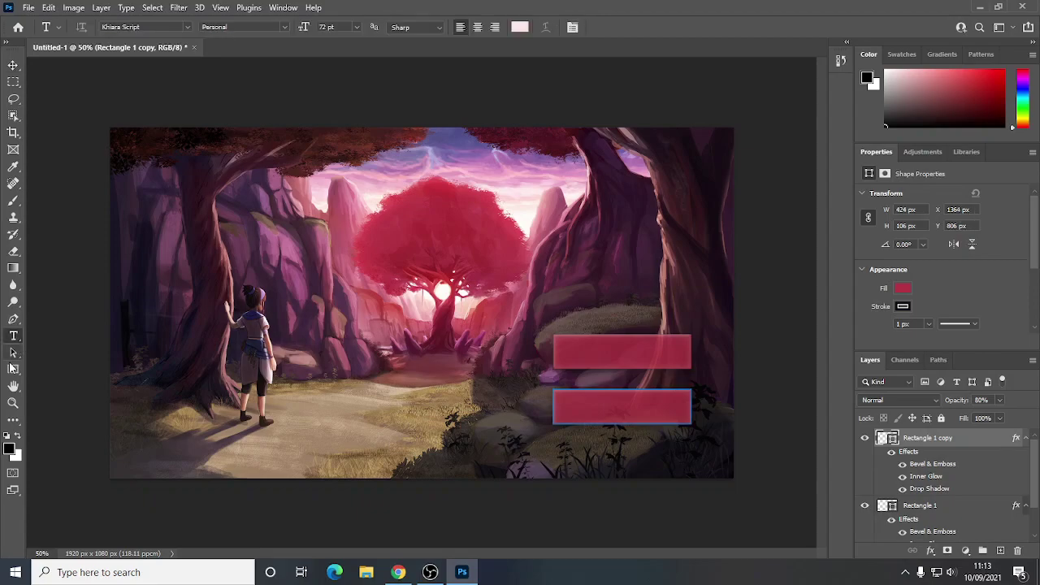
left_click(598, 351)
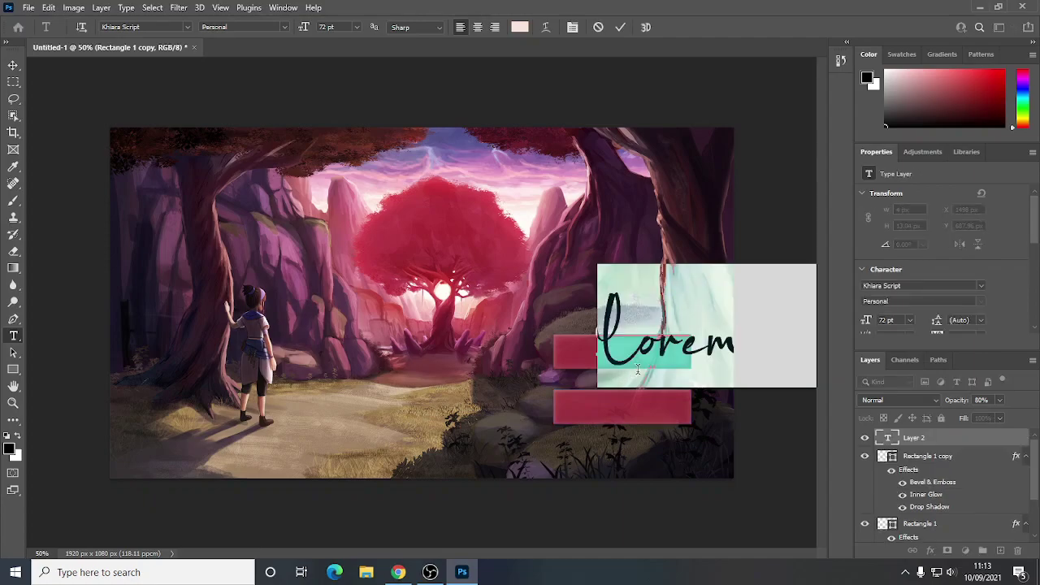
type("Start")
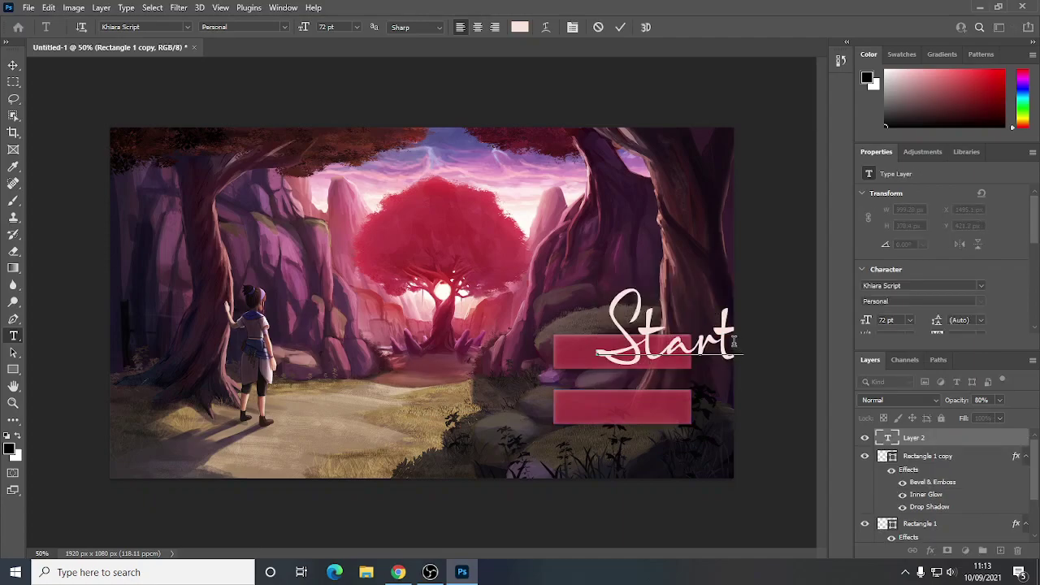
Change the font of the whole "Start" text to Agency FB.
left_click_drag(734, 341, 600, 341)
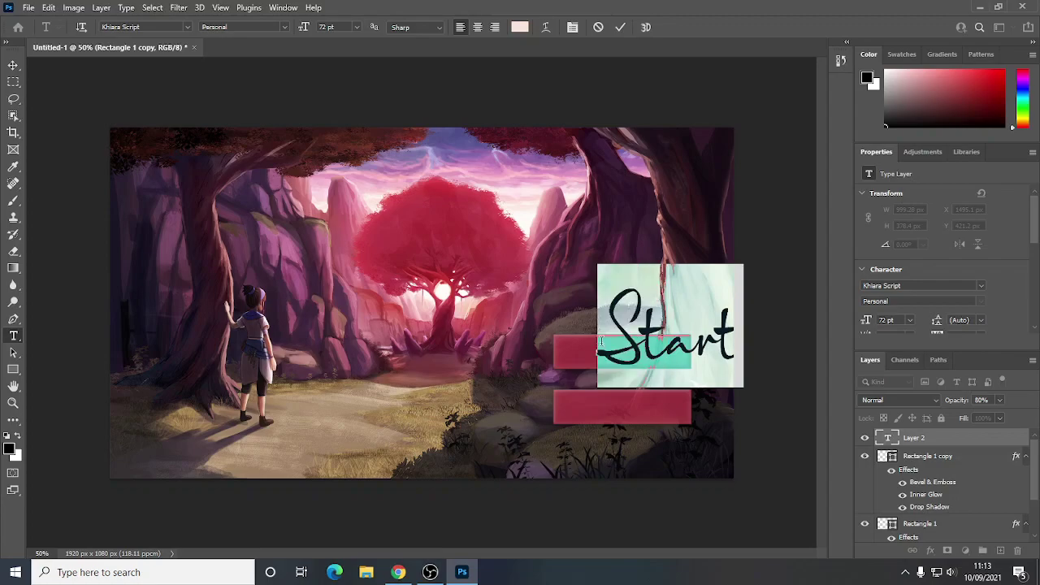
left_click(187, 27)
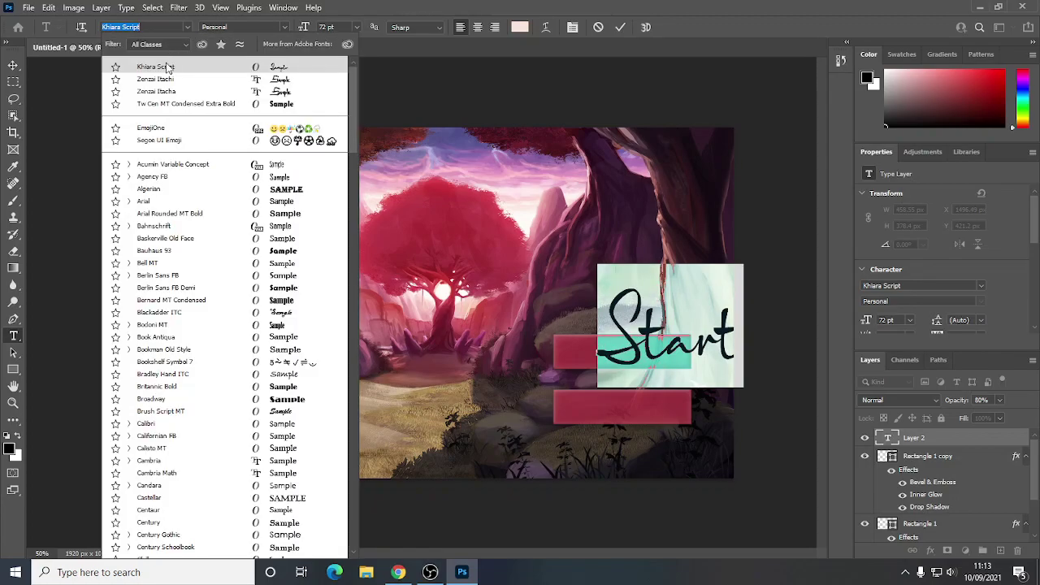
left_click(156, 180)
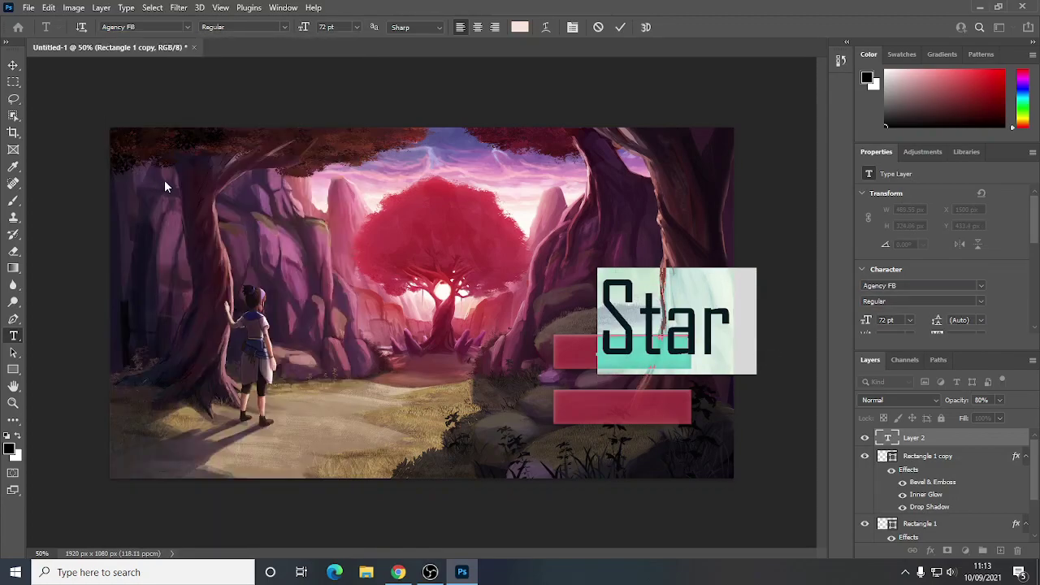
Set the "Start" text to 16 pt and centre it on the upper button at X 1521 px, Y 656.2 px.
left_click(356, 27)
left_click(338, 110)
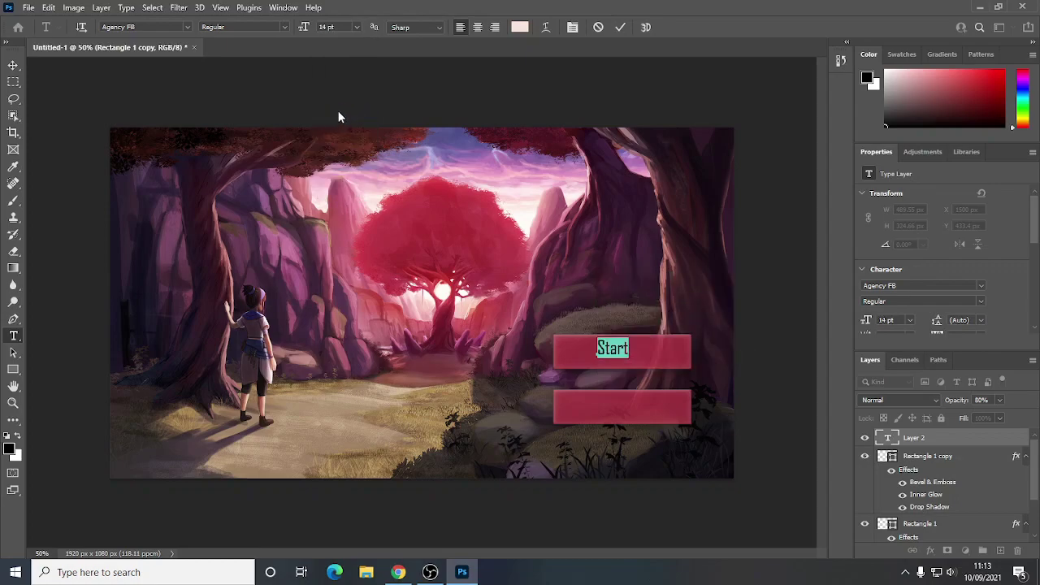
left_click(356, 27)
left_click(348, 124)
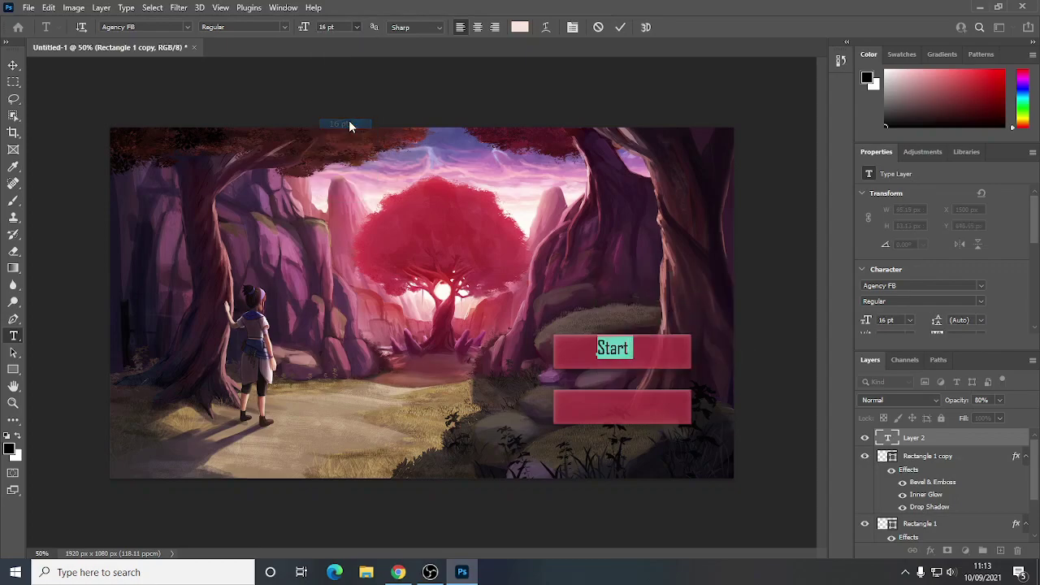
left_click(13, 65)
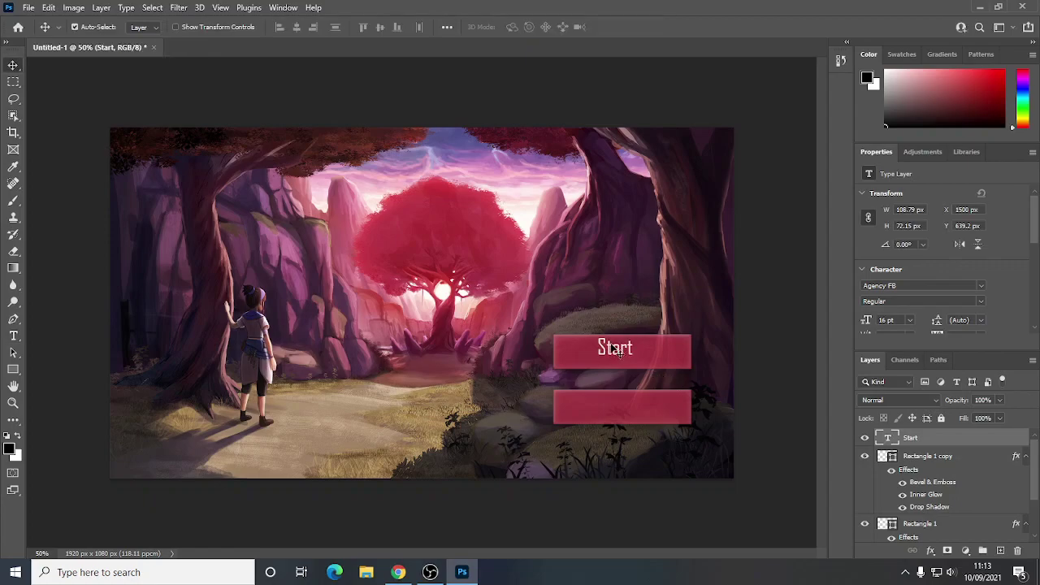
left_click_drag(615, 351, 622, 356)
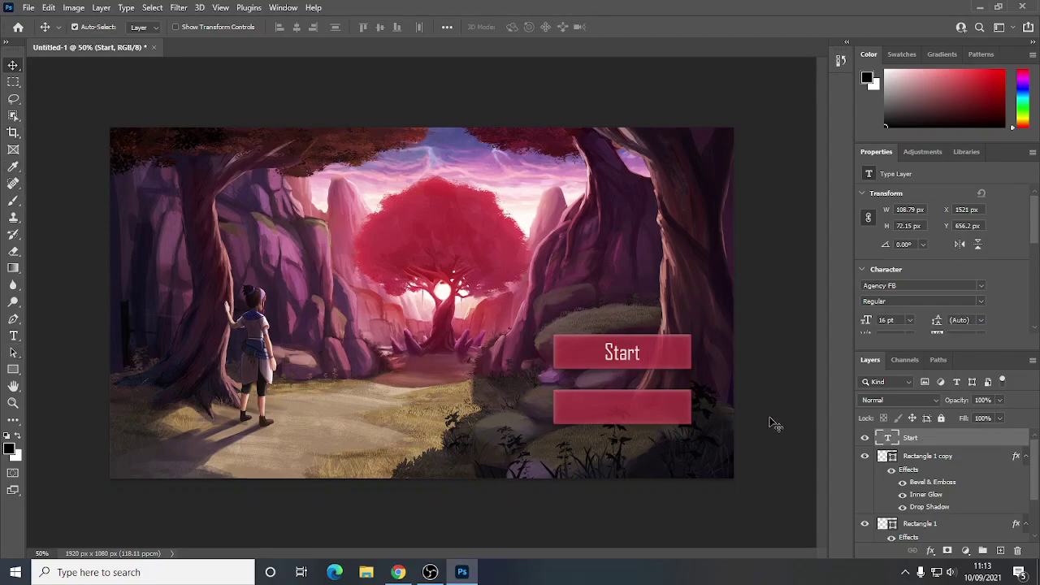
Add a text layer reading "Quit" and centre it on the lower button at X 1533 px, Y 826.2 px.
left_click(13, 337)
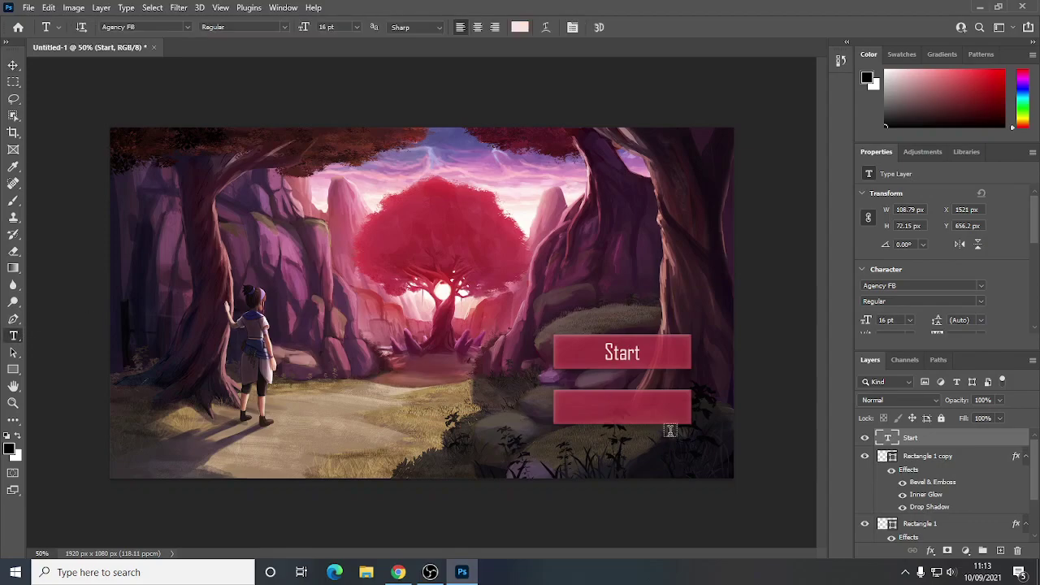
left_click(608, 408)
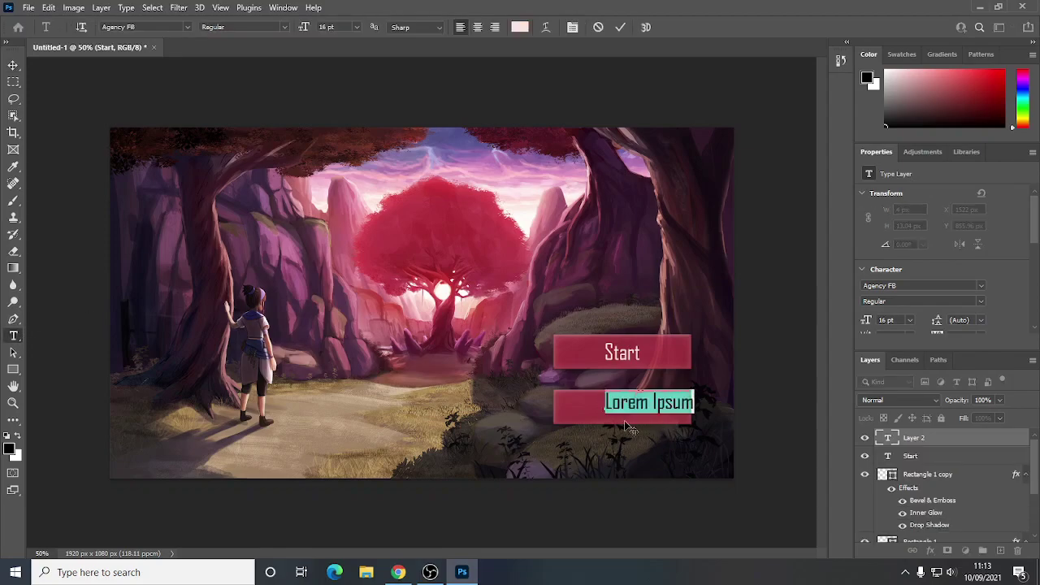
type("Quit")
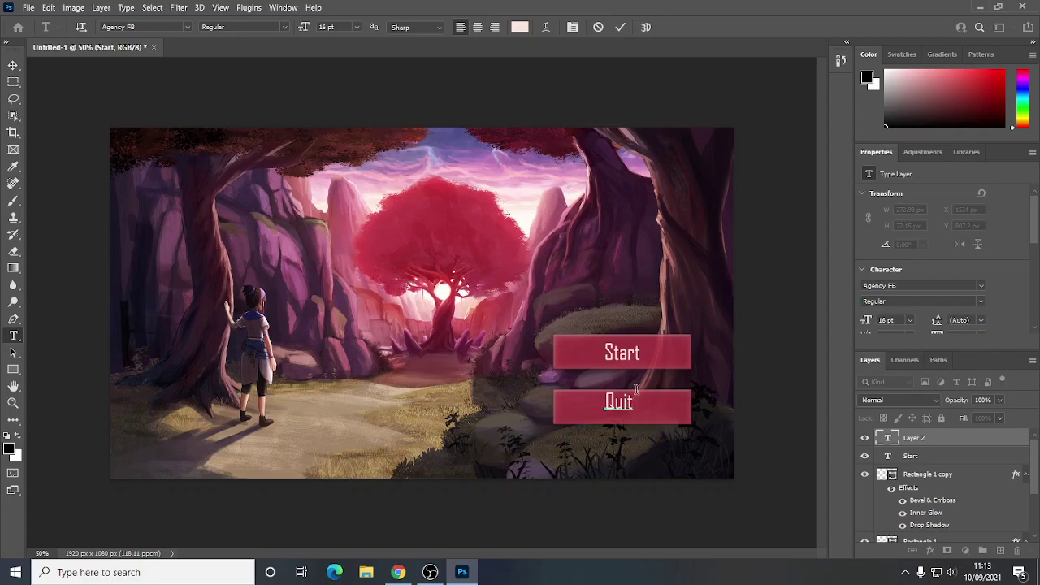
left_click(13, 65)
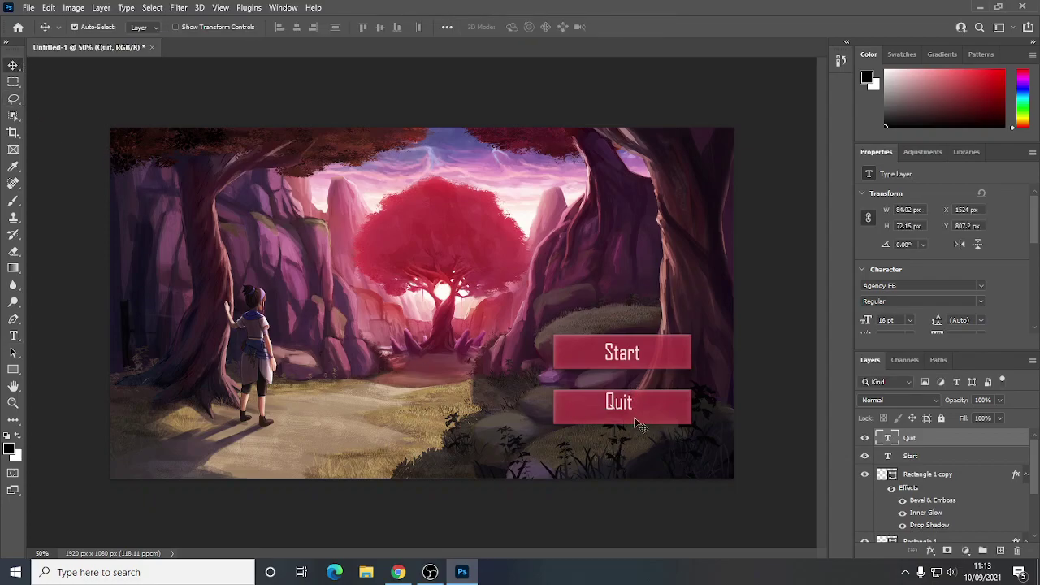
left_click_drag(628, 403, 632, 411)
left_click(927, 473)
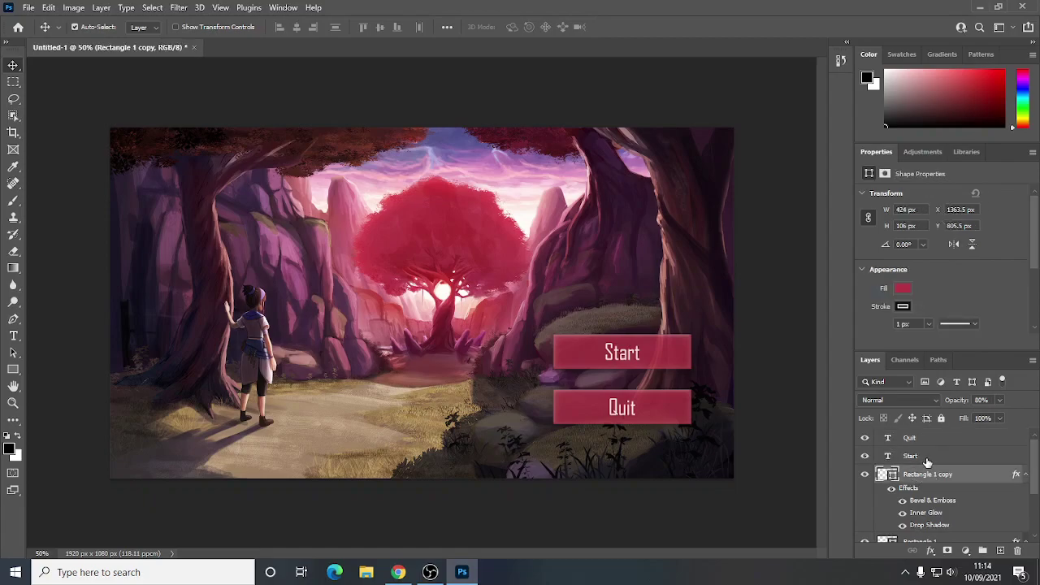
left_click(927, 443)
left_click(933, 457)
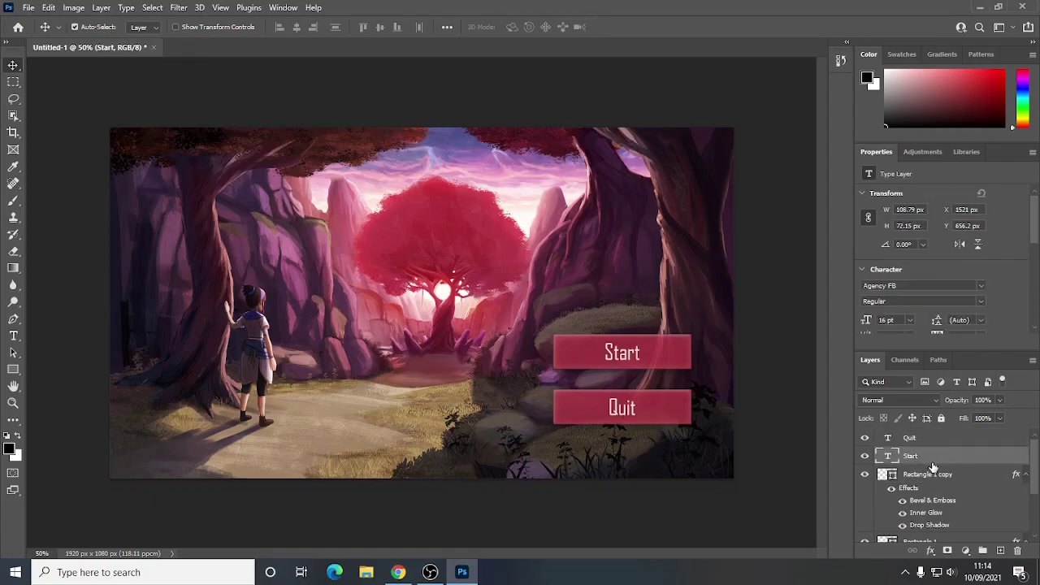
left_click(931, 477)
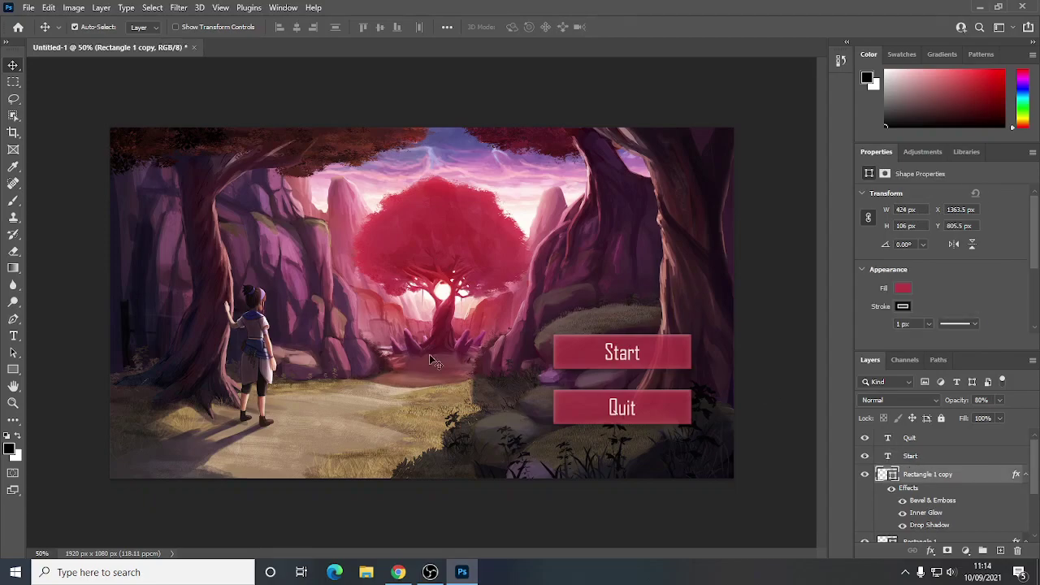
left_click(925, 458)
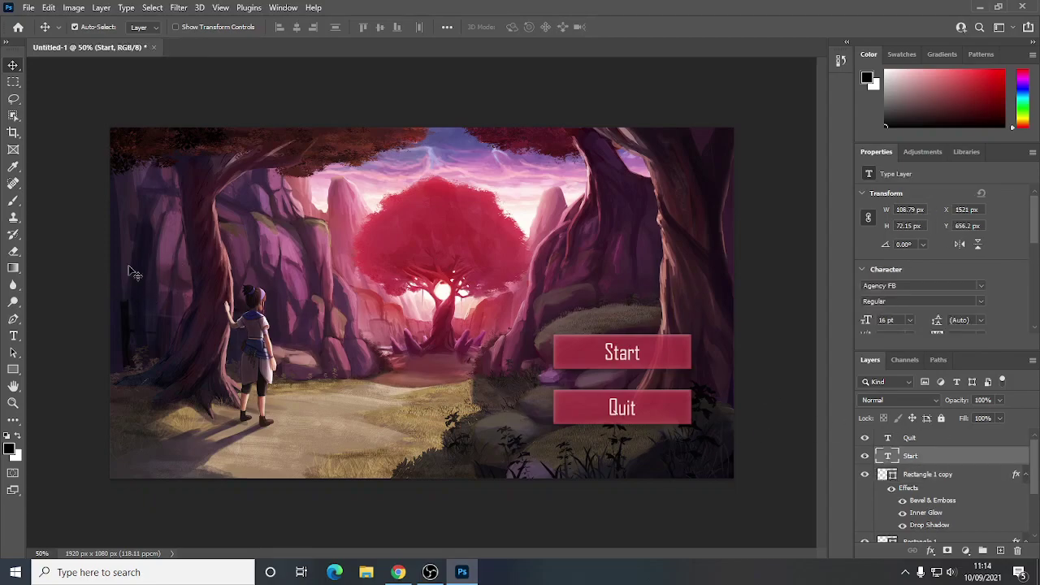
left_click(13, 338)
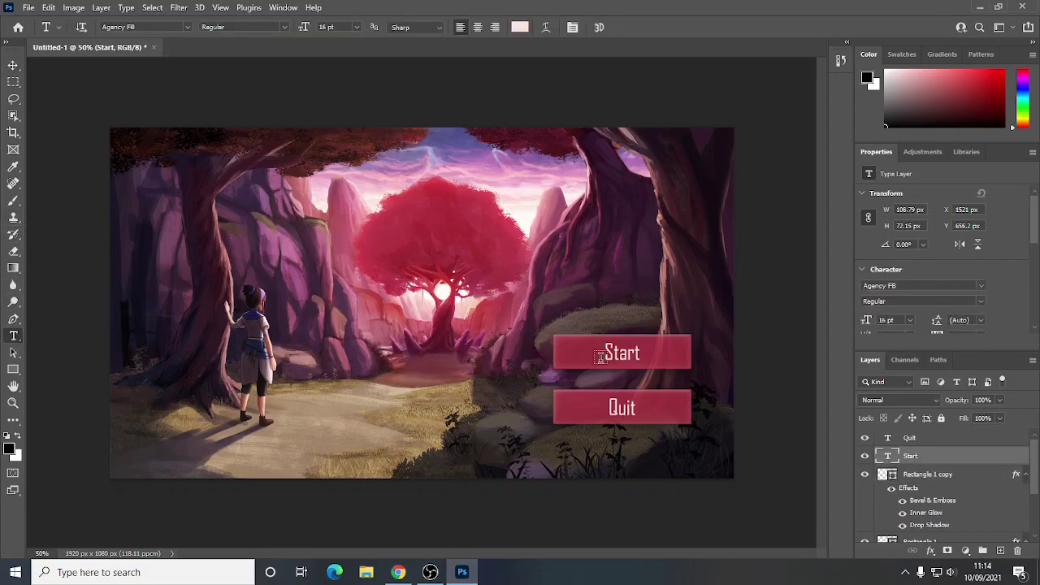
double_click(627, 352)
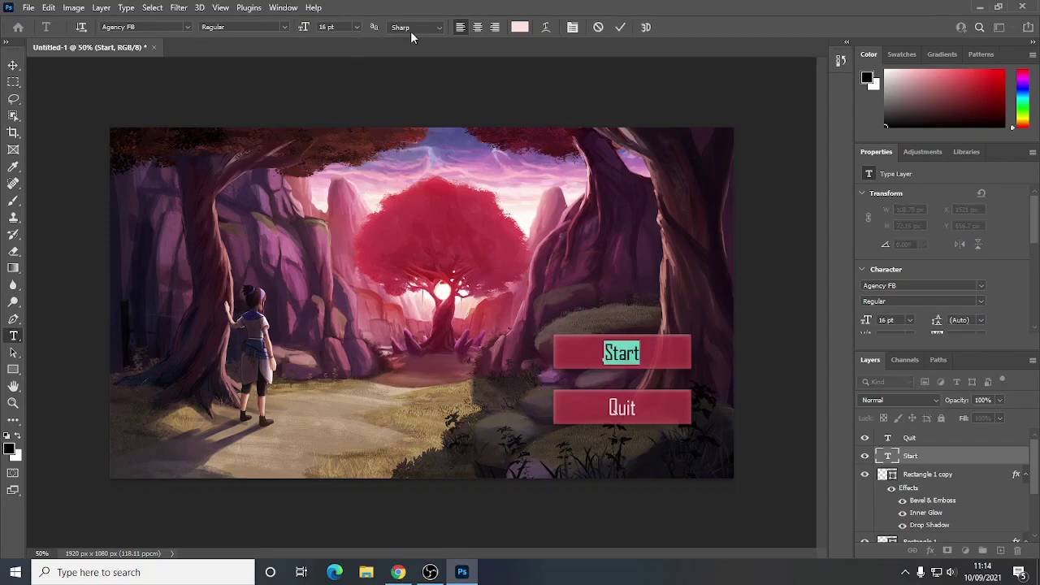
Add a black outside stroke of 2 px to the "Start" text layer.
left_click(919, 457)
right_click(906, 458)
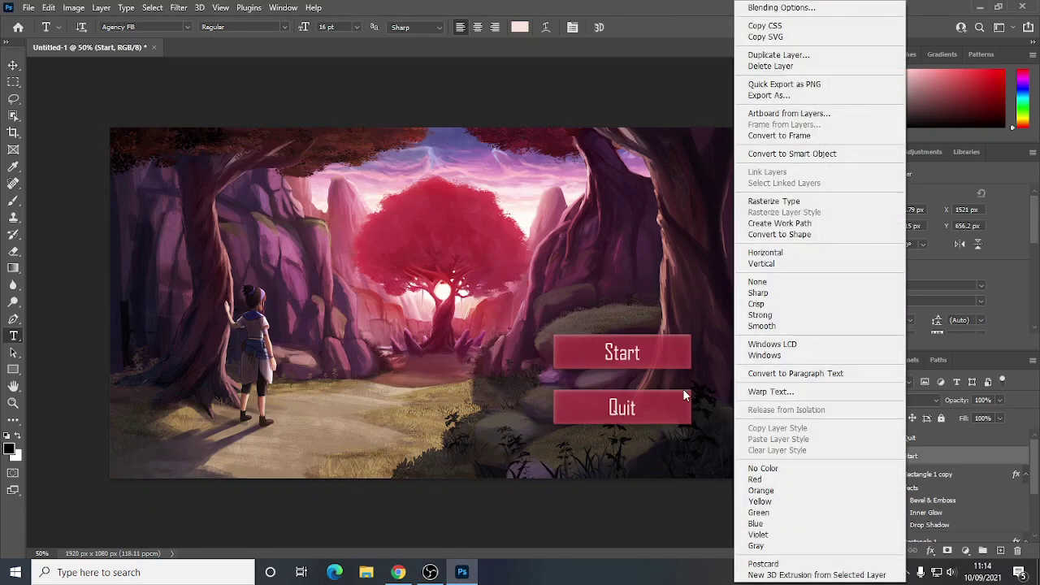
key("Escape")
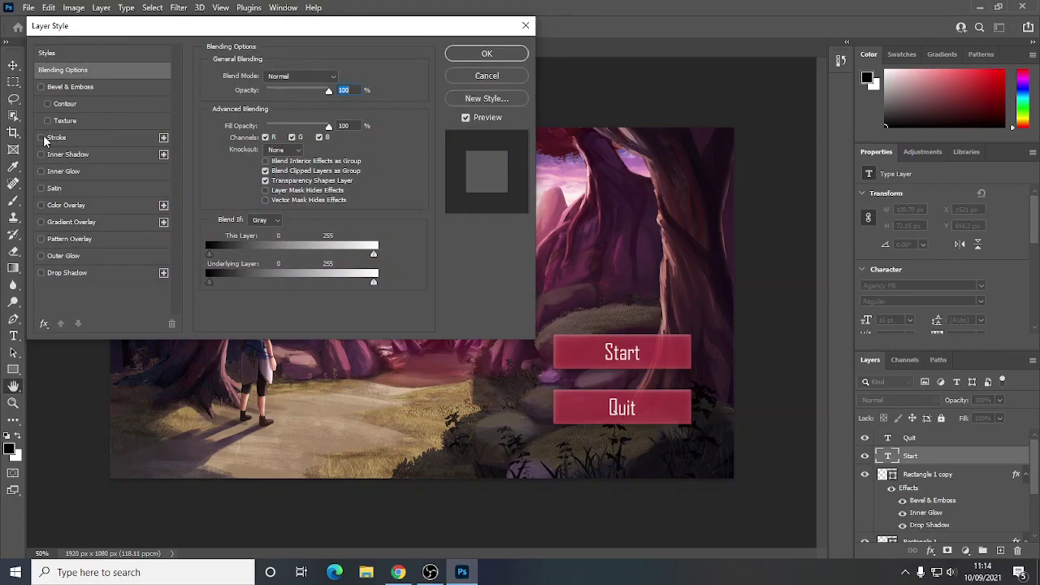
left_click(42, 138)
left_click(100, 140)
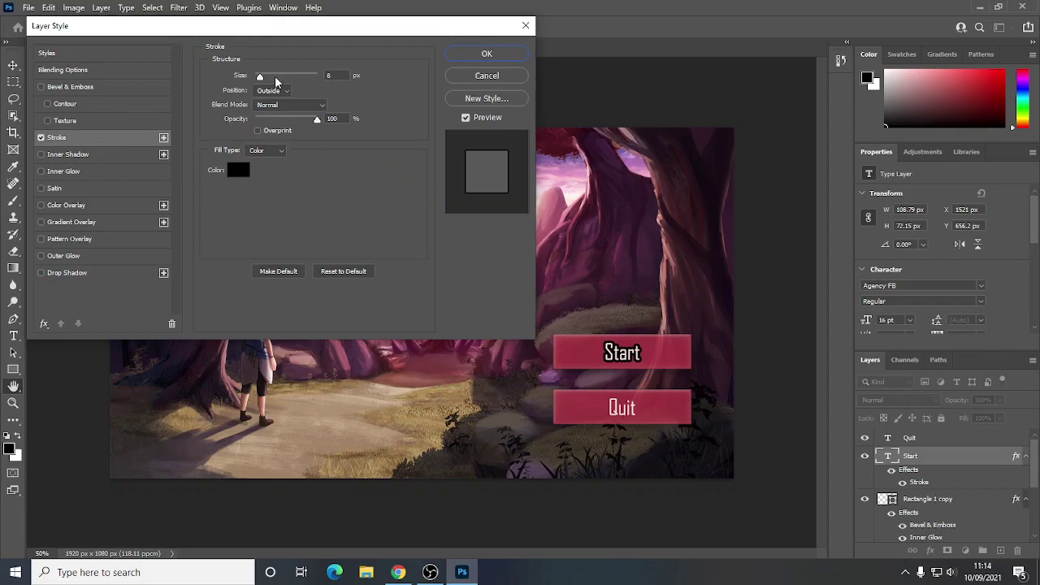
left_click_drag(259, 80, 256, 77)
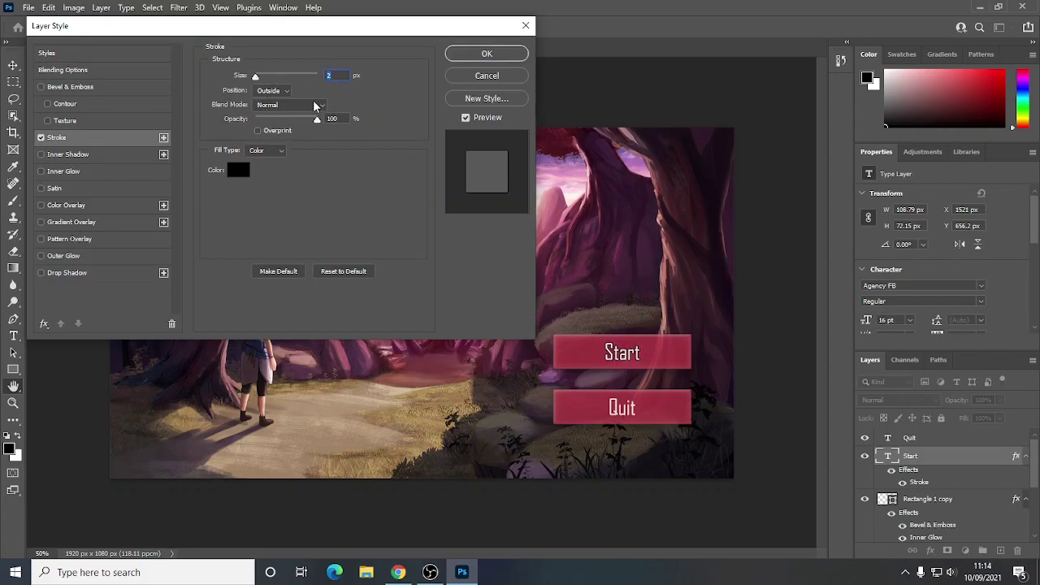
left_click(487, 53)
Change the font of the "Start" text to Khiara Script.
left_click_drag(640, 354, 570, 355)
left_click(187, 27)
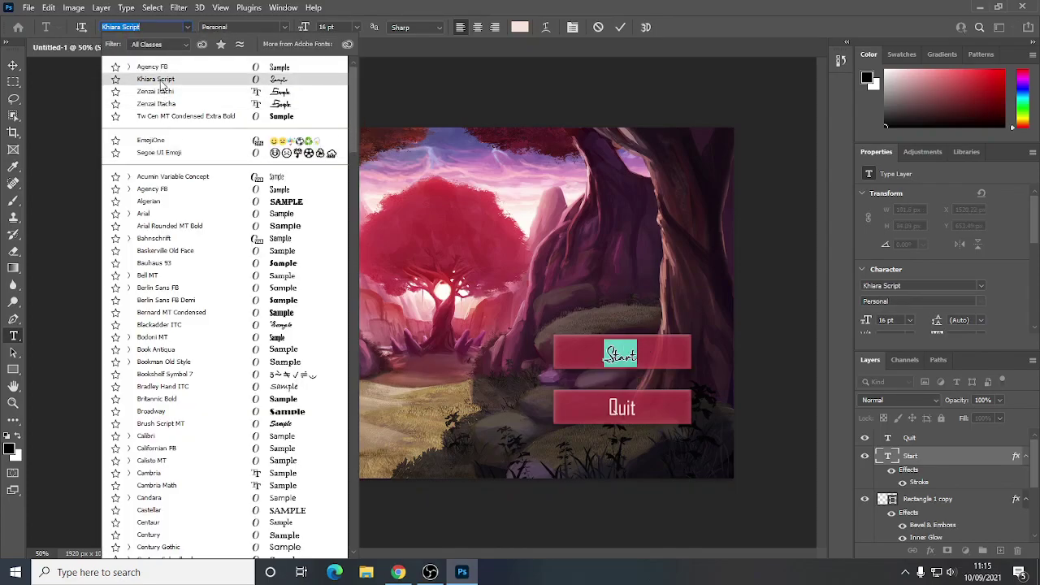
left_click(162, 80)
left_click(618, 352)
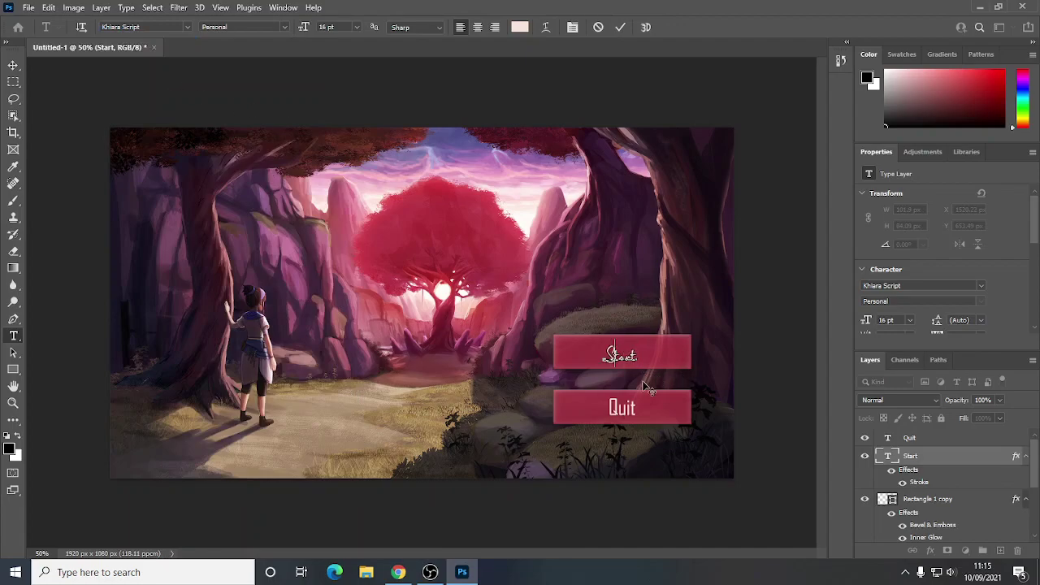
Set the "Start" text to 18 pt and recentre it on the upper button at X 1518.12 px, Y 642.8 px.
left_click_drag(641, 350, 474, 270)
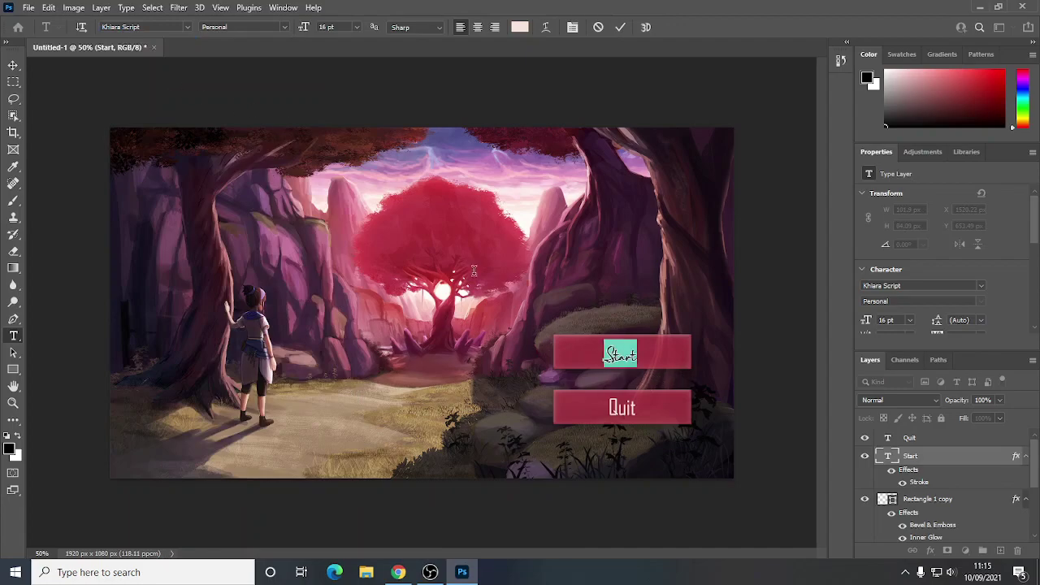
left_click(357, 28)
left_click(341, 134)
left_click(13, 65)
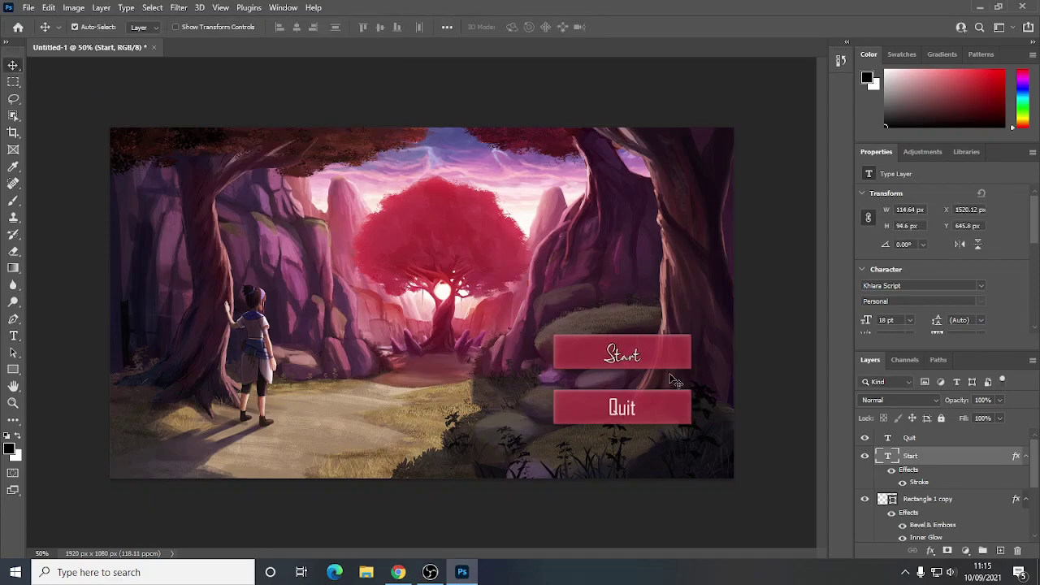
mouse_move(628, 365)
left_mouse_down()
mouse_move(643, 366)
mouse_move(614, 359)
mouse_move(638, 366)
left_mouse_up()
Change the "Quit" text to the Khiara Script font at 18 pt.
left_click(910, 438)
left_click(13, 335)
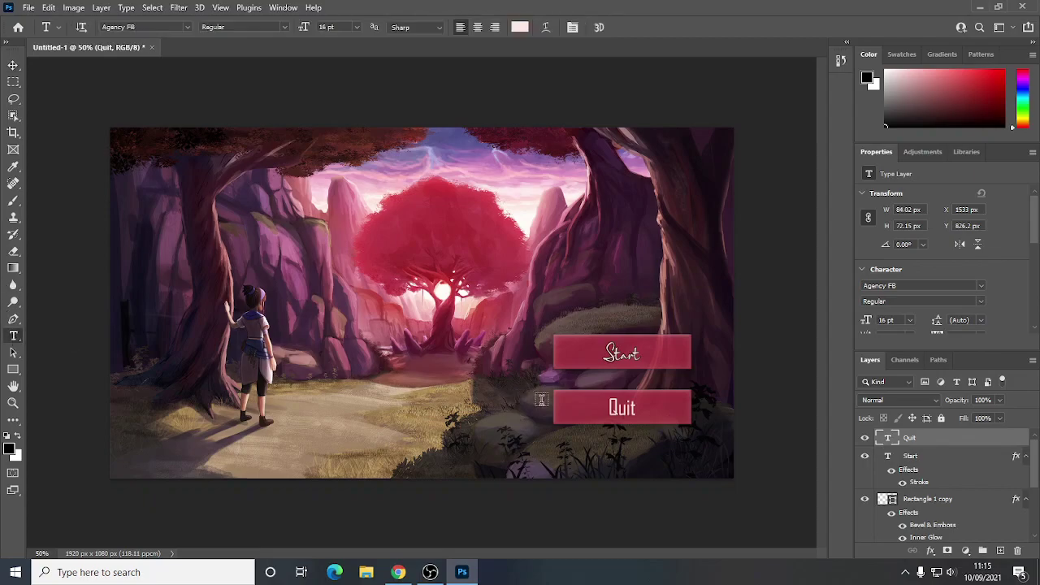
left_click_drag(638, 408, 576, 404)
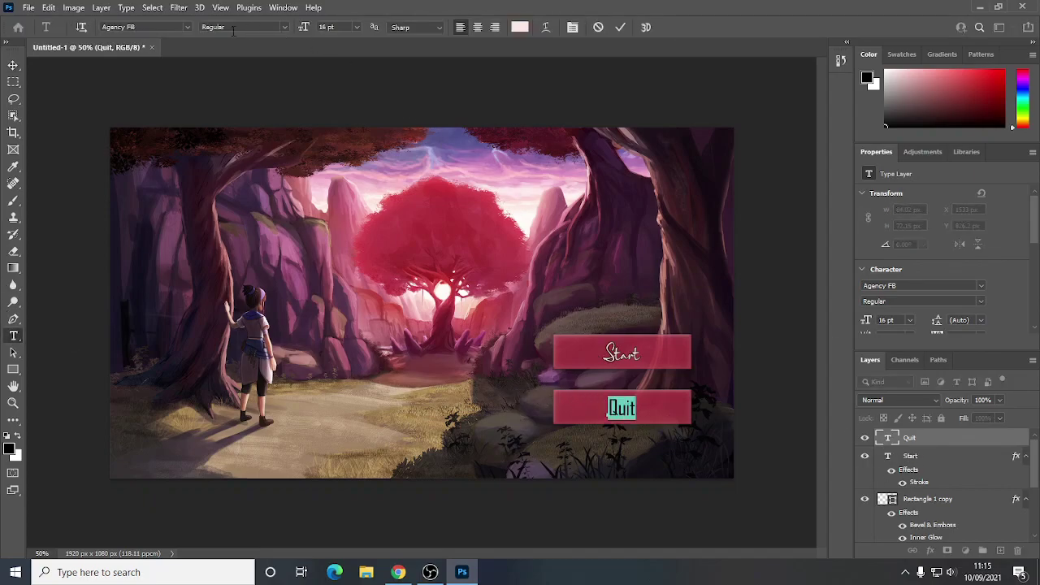
left_click(187, 27)
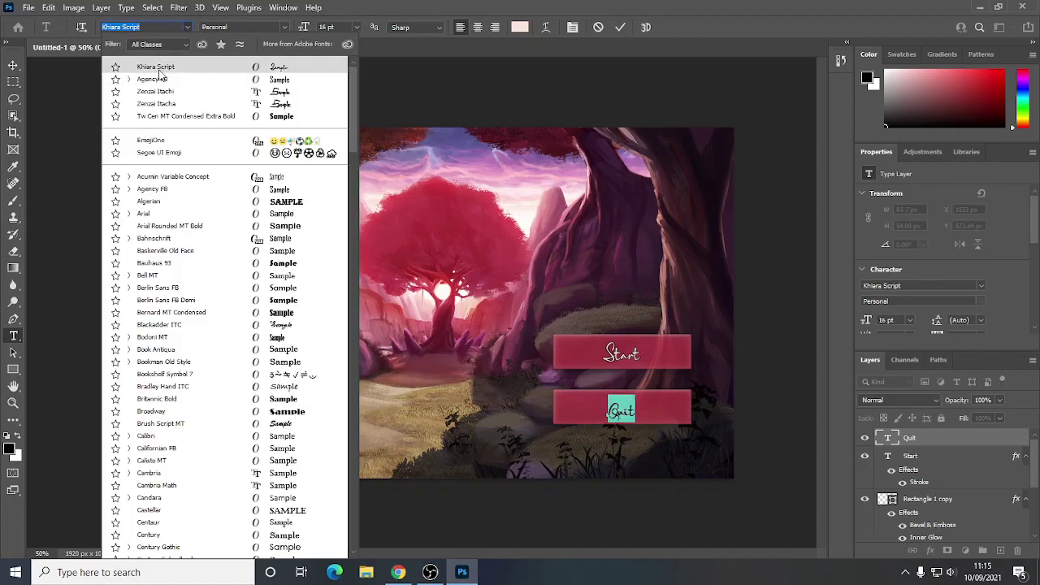
left_click(160, 69)
left_click(356, 27)
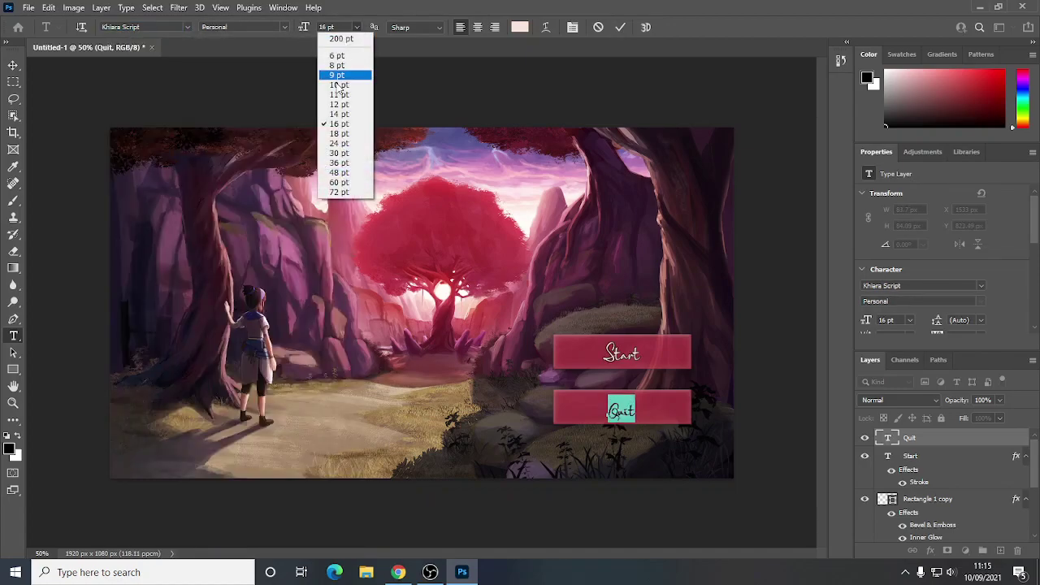
left_click(346, 134)
left_click(939, 445)
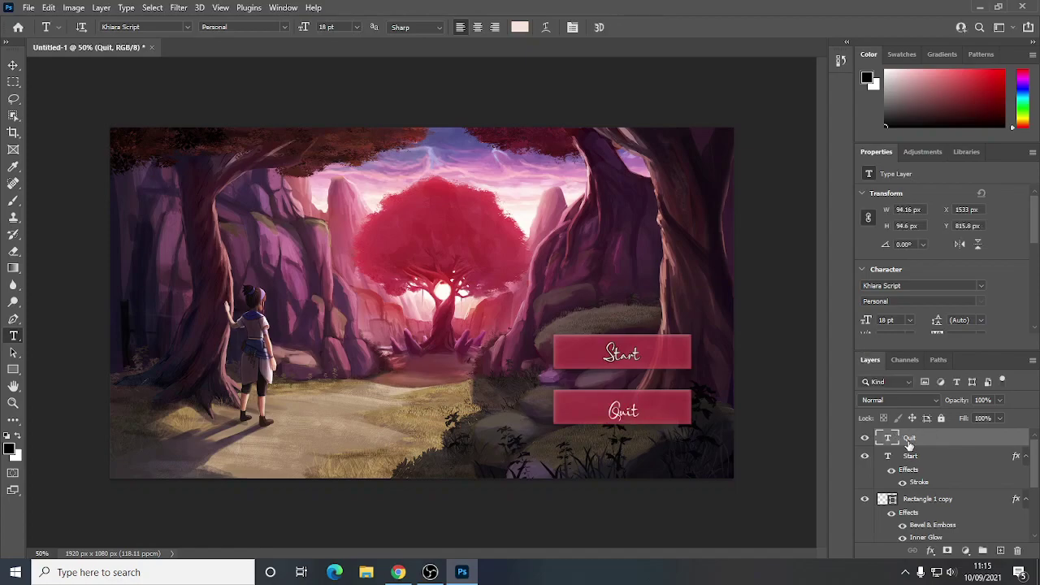
Add a black outside stroke to the "Quit" text layer.
right_click(908, 439)
left_click(792, 10)
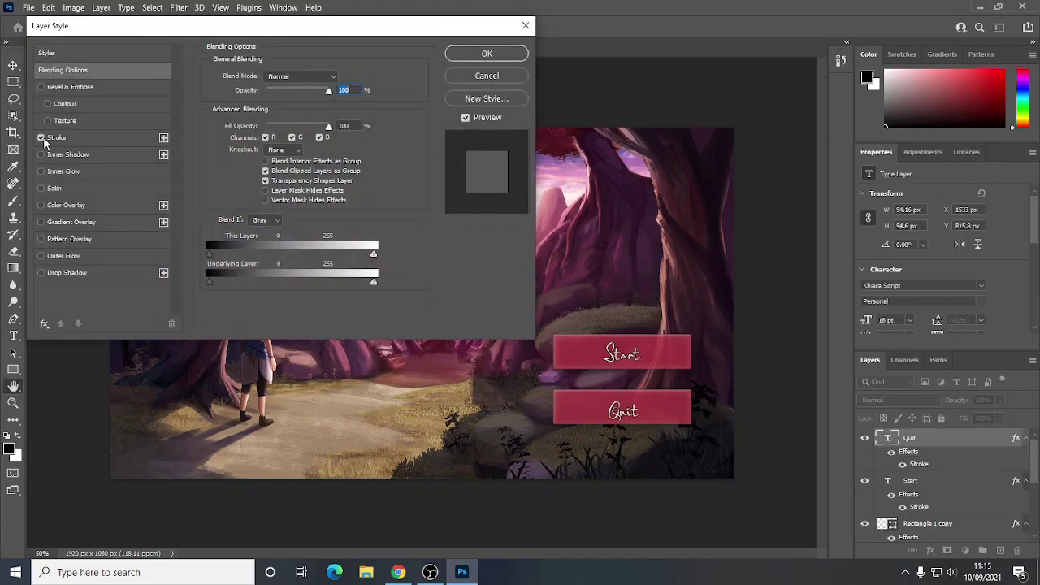
left_click(55, 139)
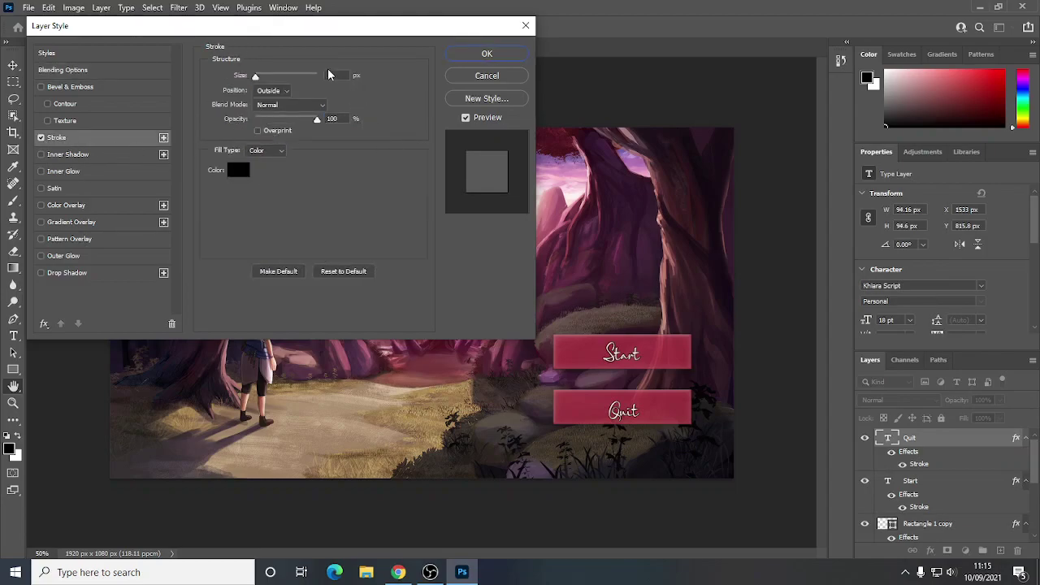
left_click(487, 53)
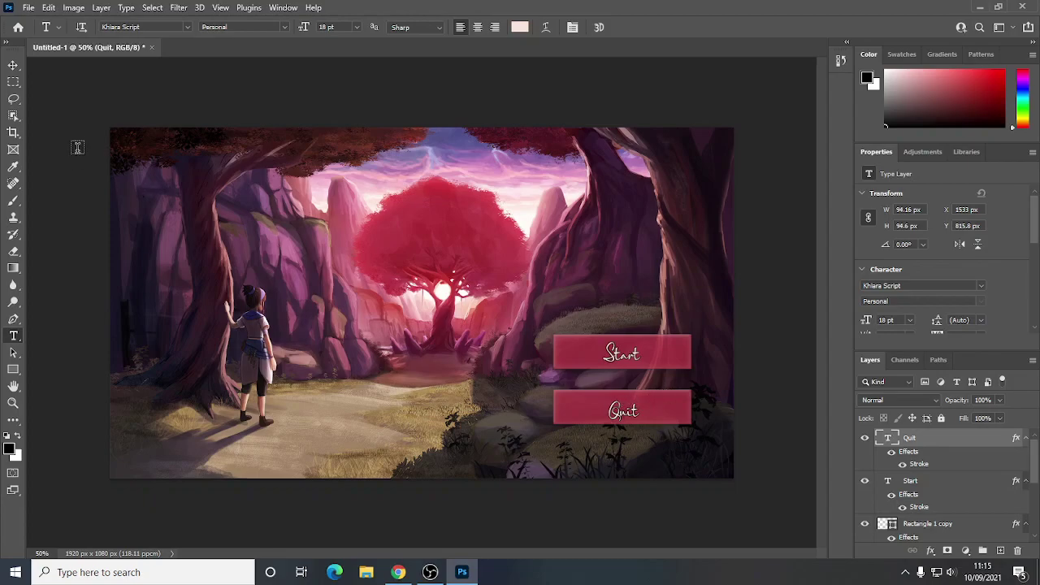
Nudge the "Quit" text up to Y 805.8 px and centre it horizontally on the lower button.
left_click(13, 65)
key("Up")
key("Up")
key("Up")
key("Up")
key("Up")
key("Up")
key("Up")
key("Up")
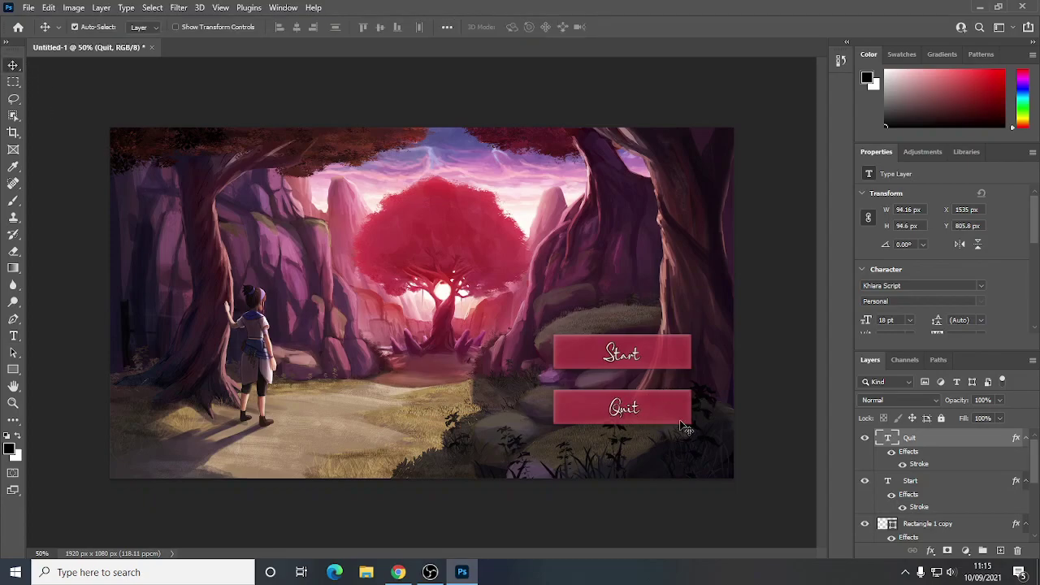
key("Left")
key("Left")
Identify the lower button's layer by toggling its visibility, and move the "Start" text layer directly above the Rectangle 1 layer.
left_click(922, 483)
left_click(864, 524)
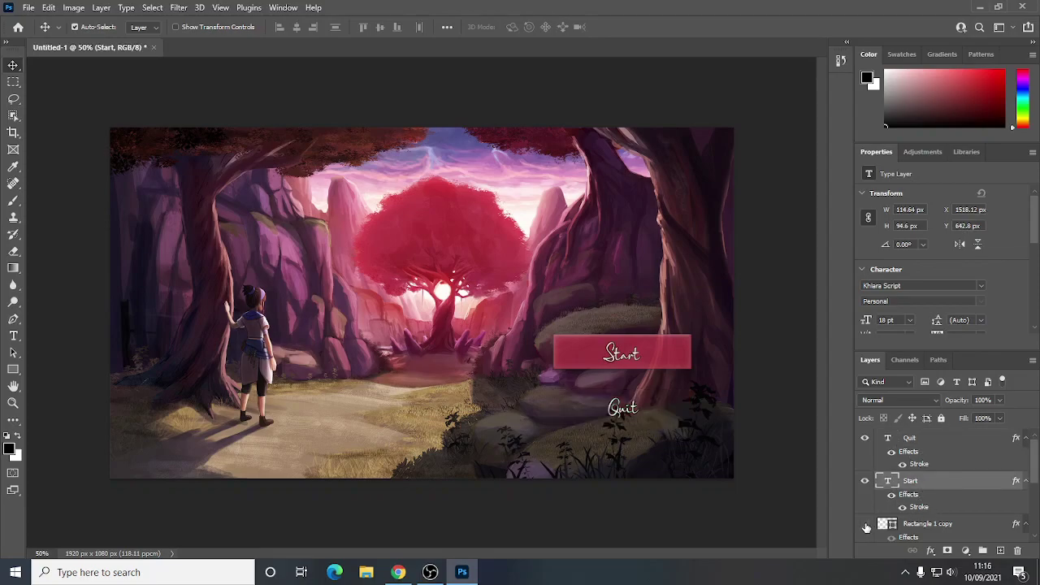
left_click(865, 524)
scroll(932, 490, "down", 1)
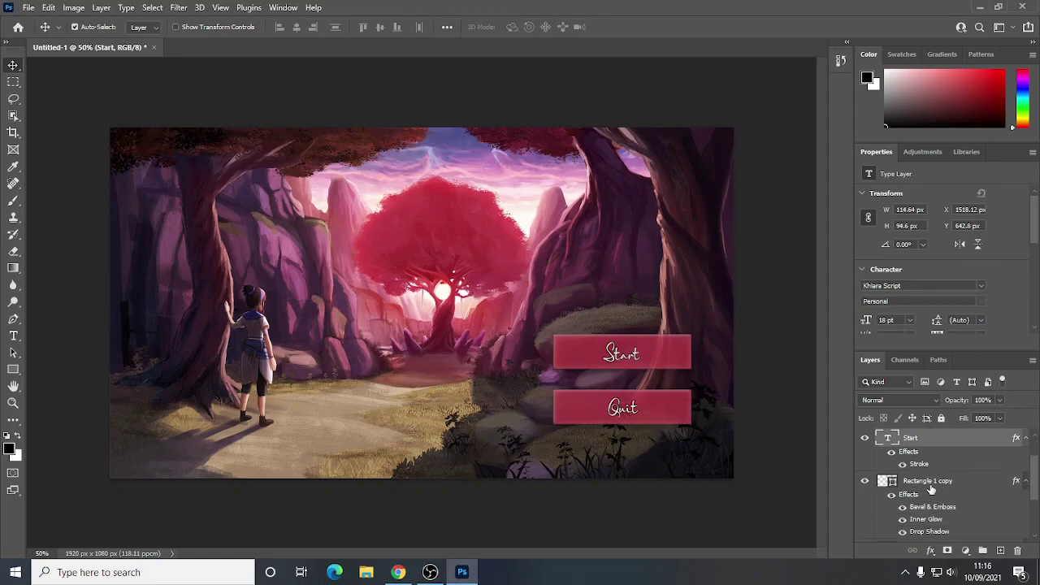
left_click_drag(923, 443, 924, 500)
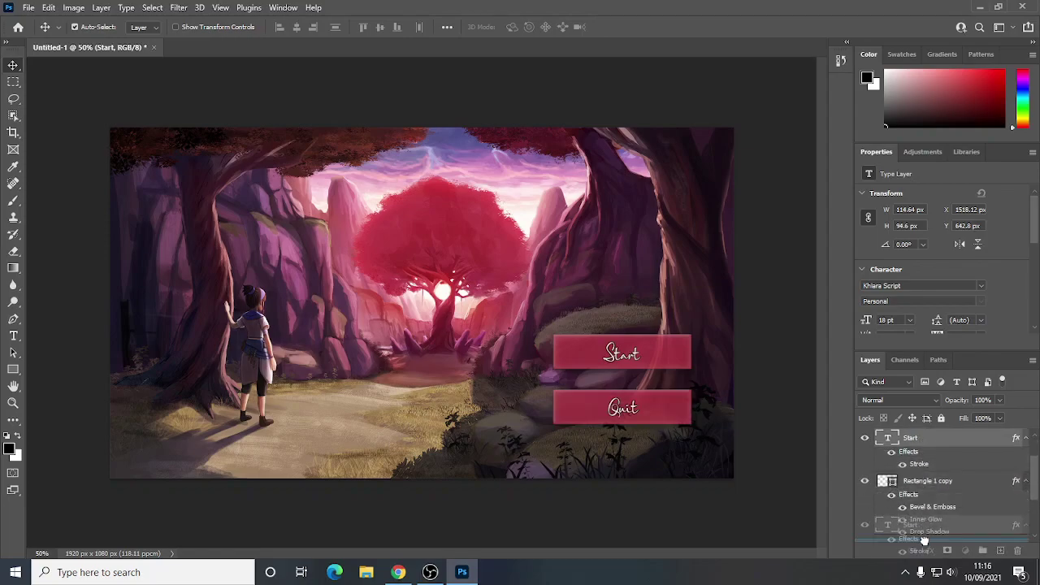
scroll(926, 492, "down", 2)
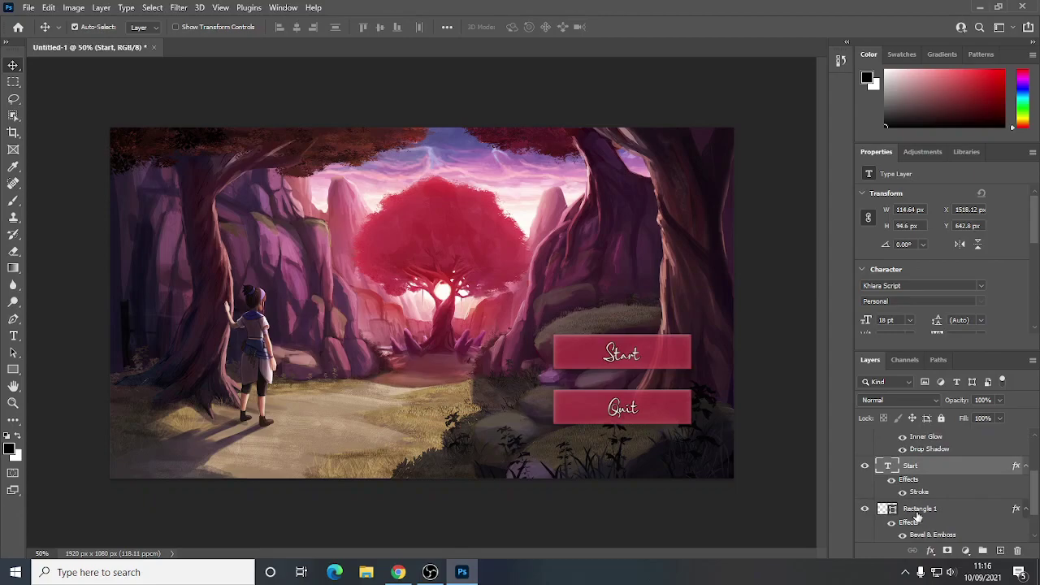
Toggle the visibility of the Rectangle 1 and "Start" layers to check that they form the upper button.
left_click(918, 510)
left_click(867, 485)
left_click(867, 485)
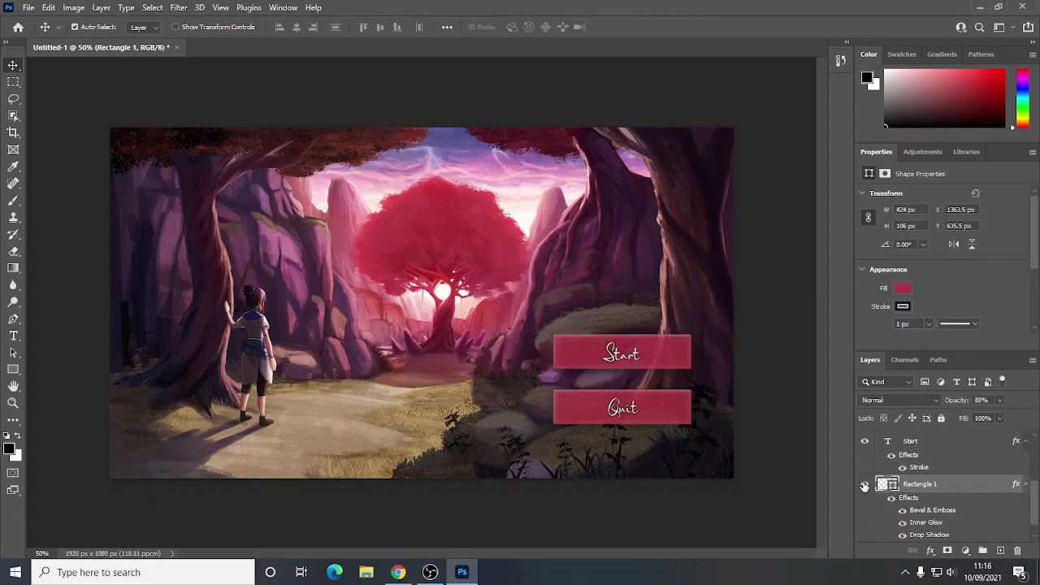
left_click(866, 442)
left_click(866, 443)
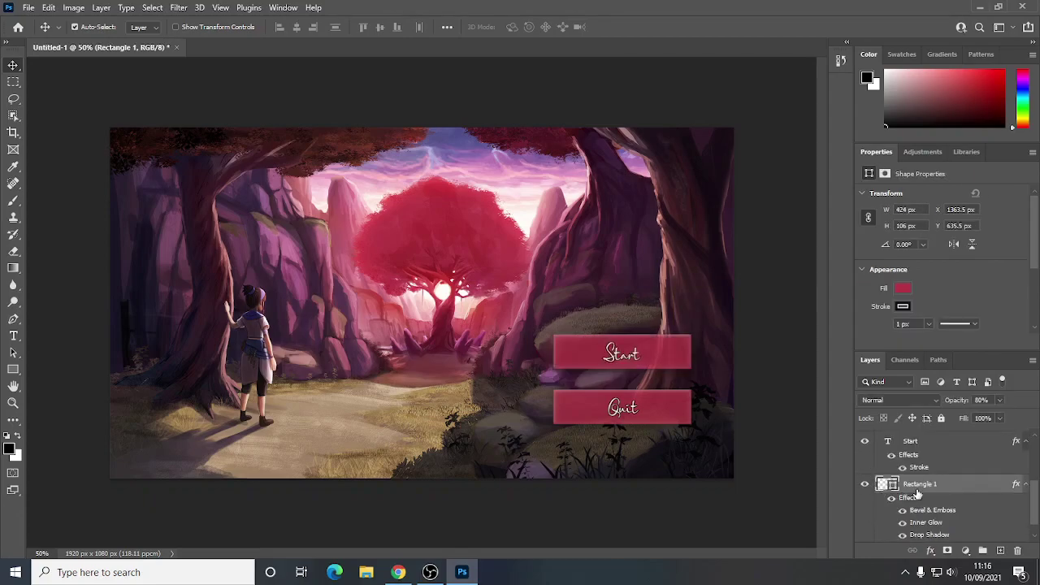
Look through the layer commands for a way to merge the "Start" text layer with Rectangle 1.
left_click(910, 443)
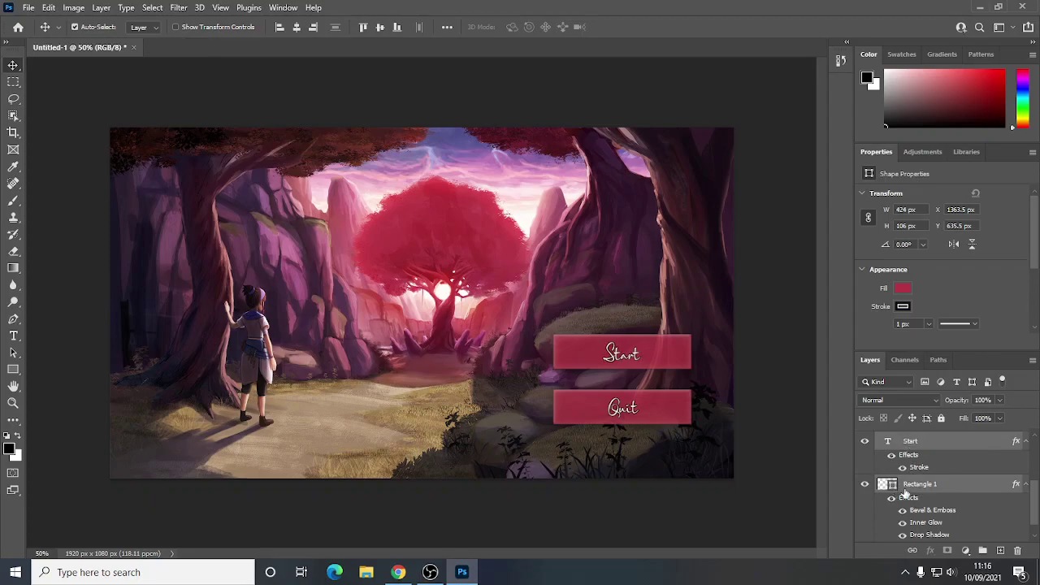
right_click(911, 443)
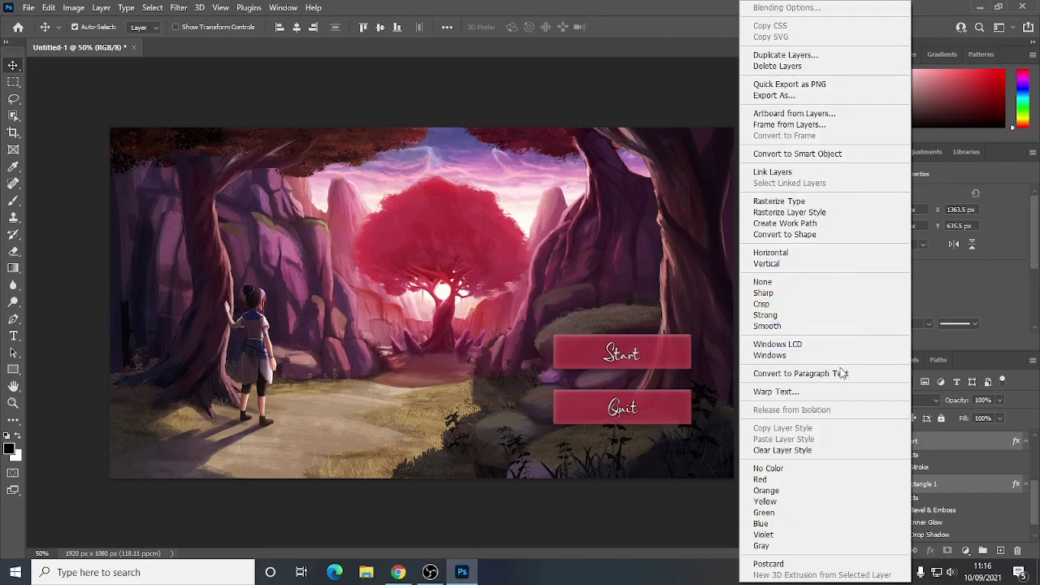
left_click(953, 502)
left_click(921, 485)
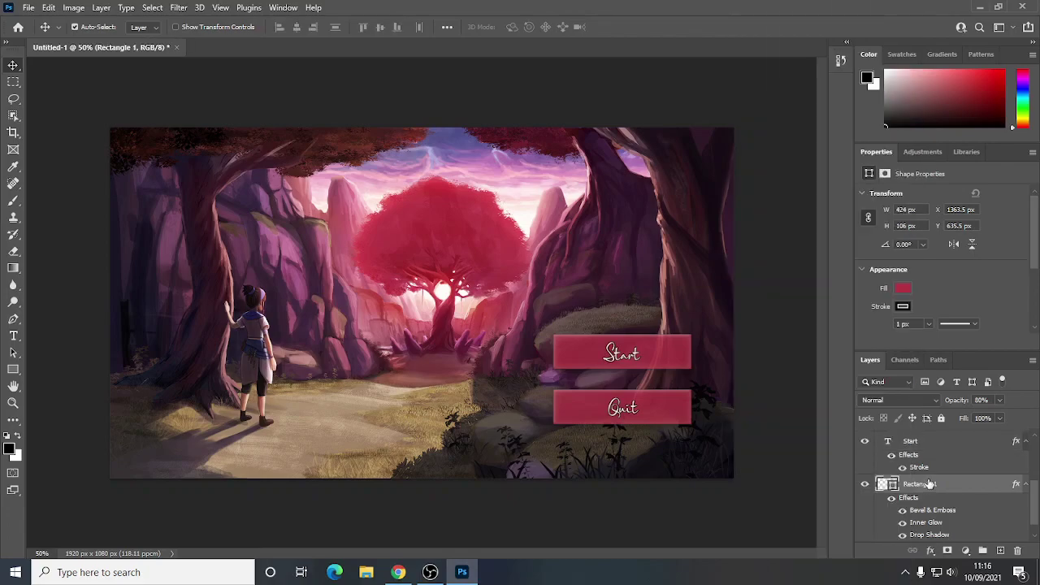
right_click(931, 484)
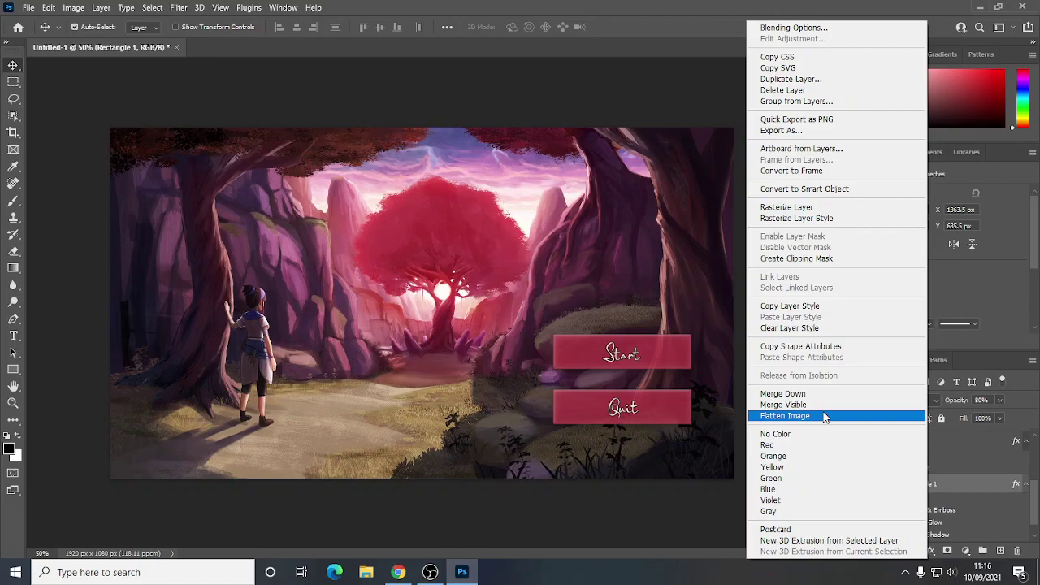
left_click(962, 491)
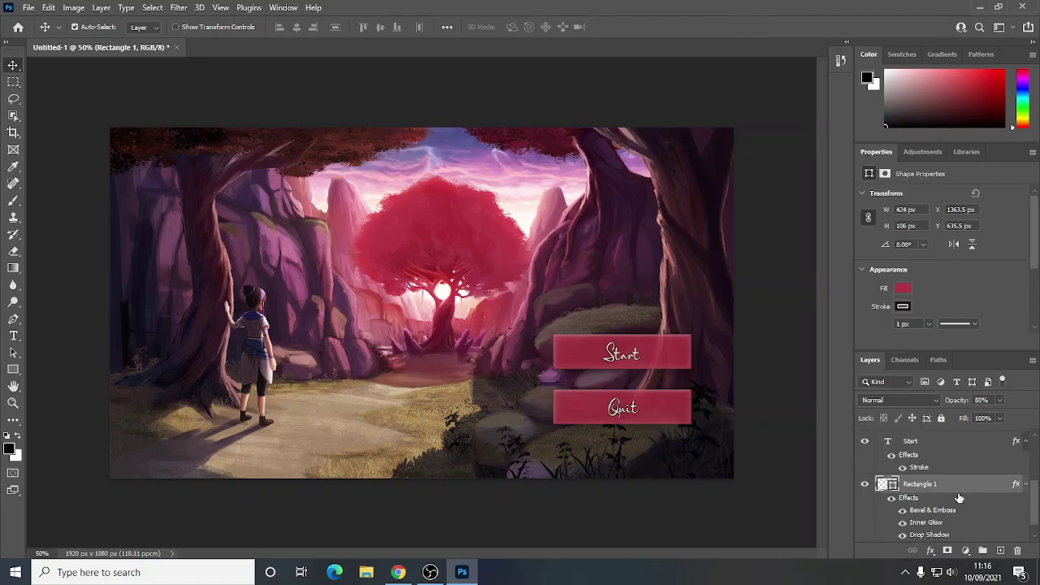
scroll(953, 490, "up", 2)
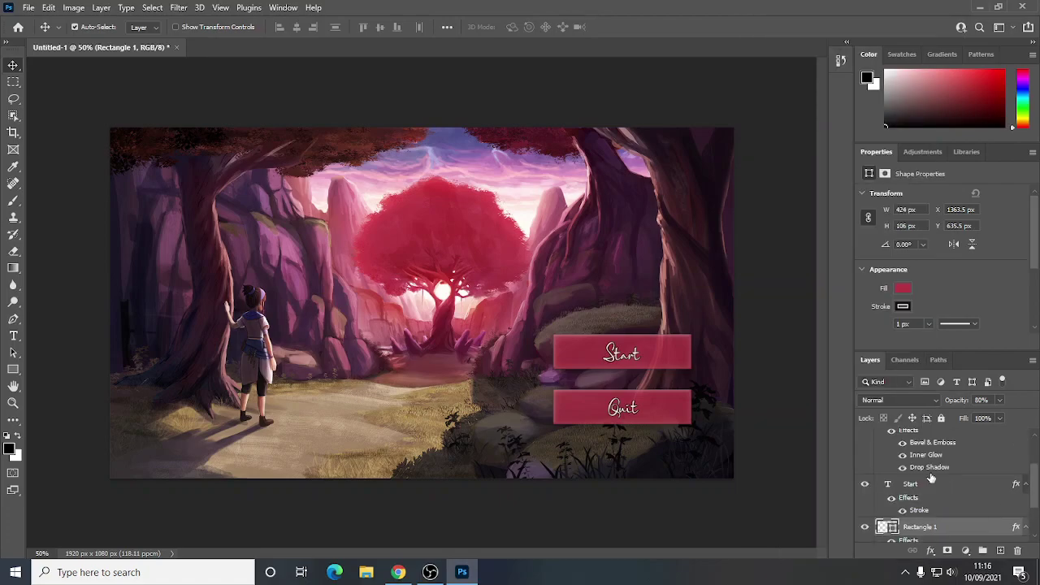
scroll(933, 480, "down", 2)
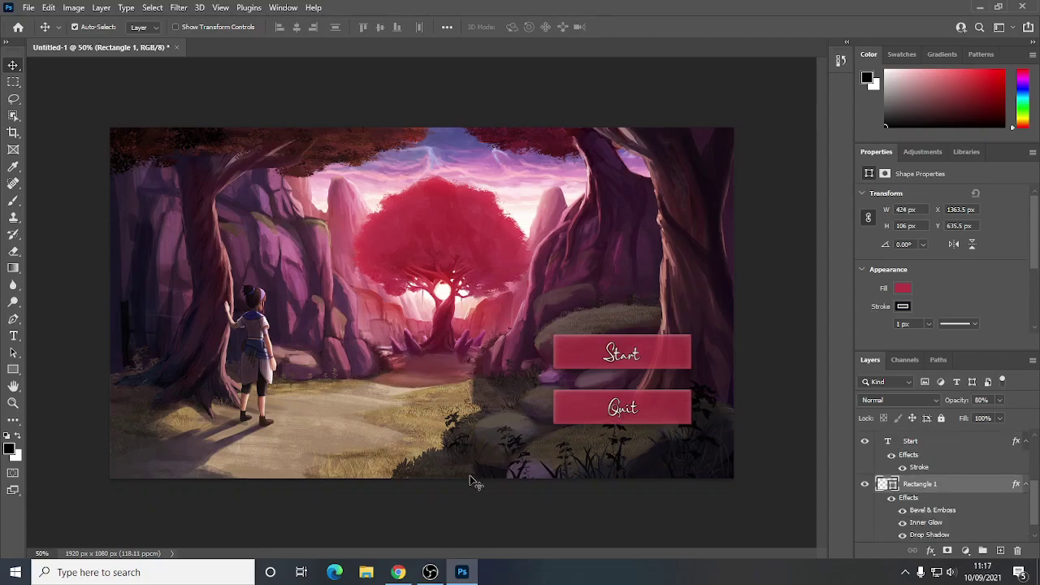
left_click(430, 572)
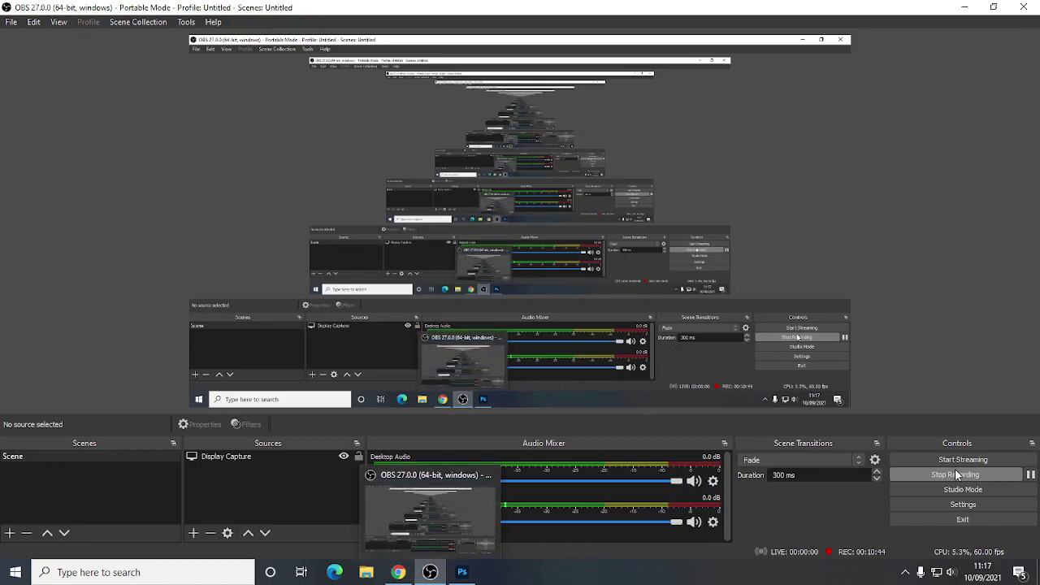
left_click(461, 572)
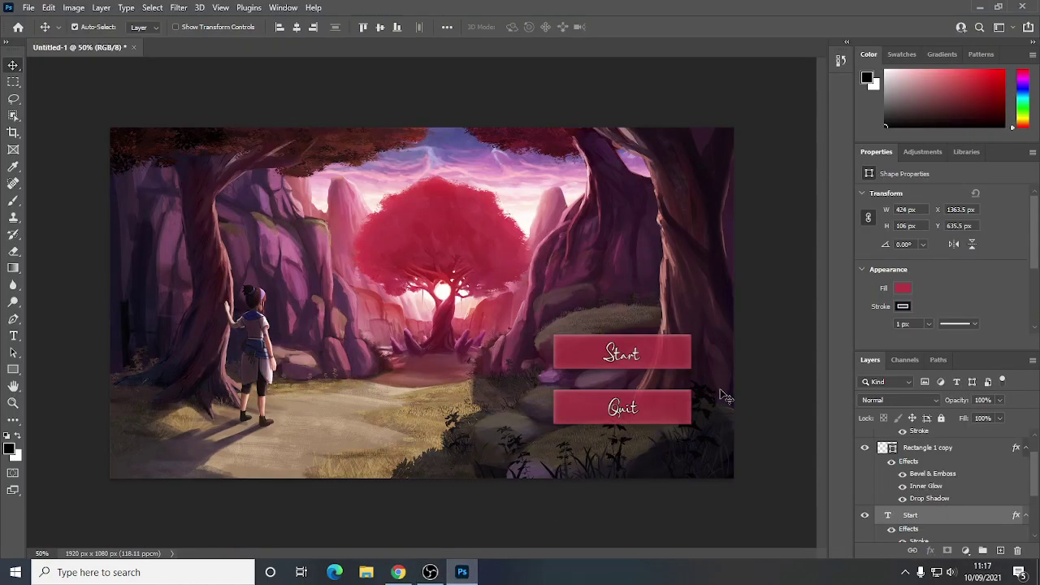
scroll(959, 511, "down", 2)
left_click(942, 473)
scroll(934, 479, "up", 1)
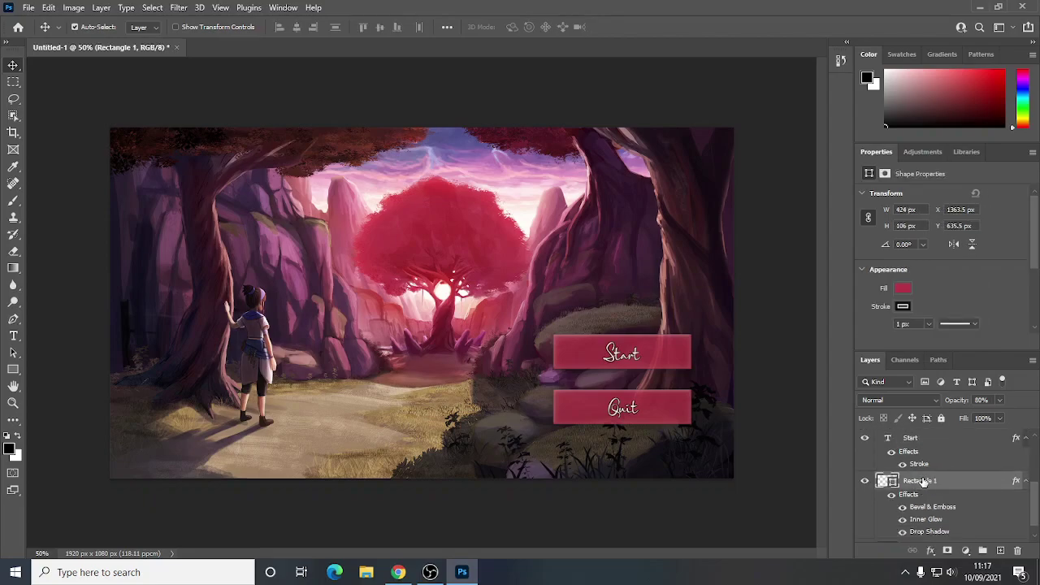
left_click(913, 443, "shift")
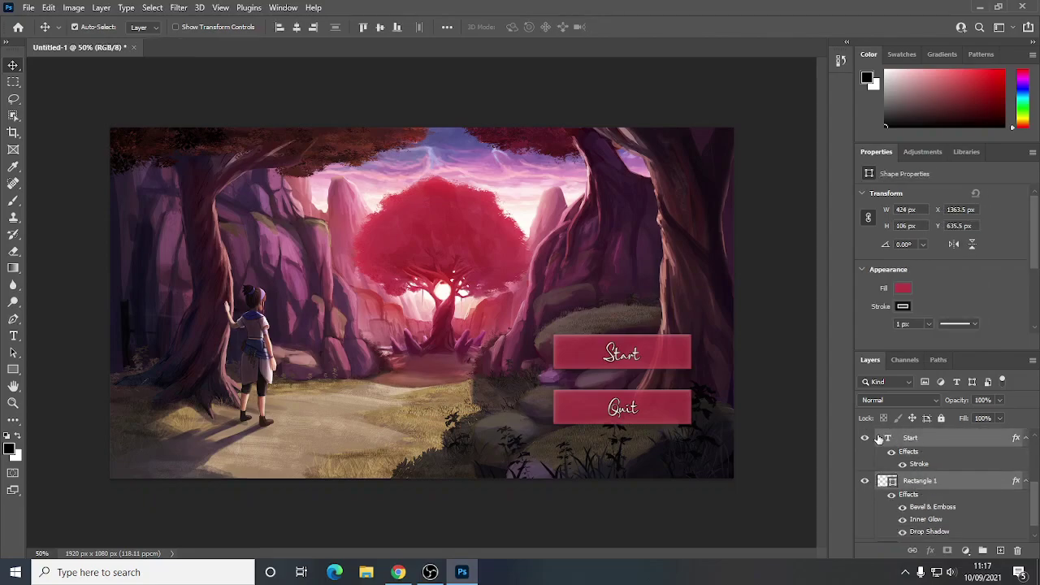
right_click(914, 442)
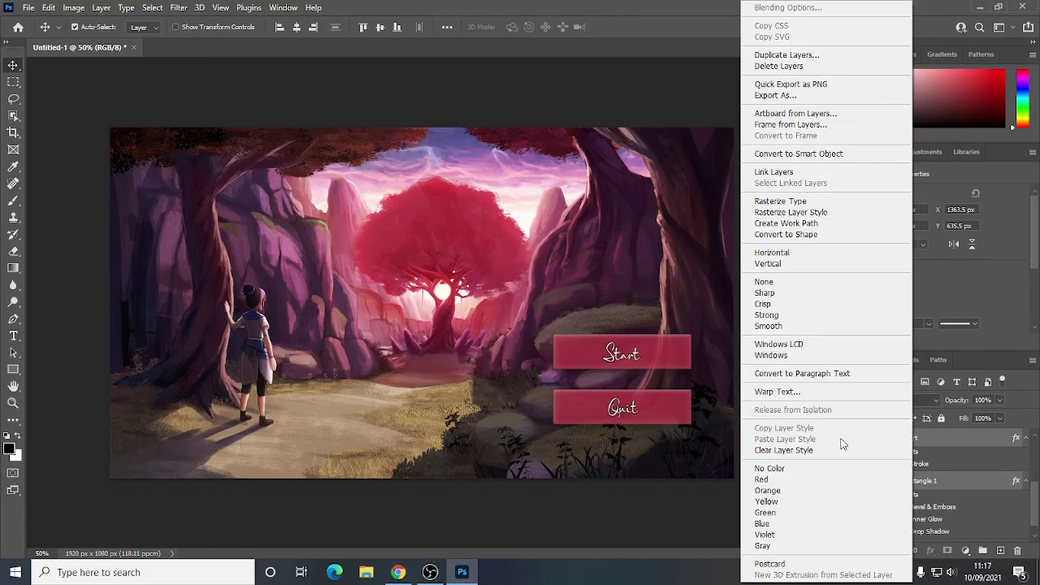
right_click(949, 449)
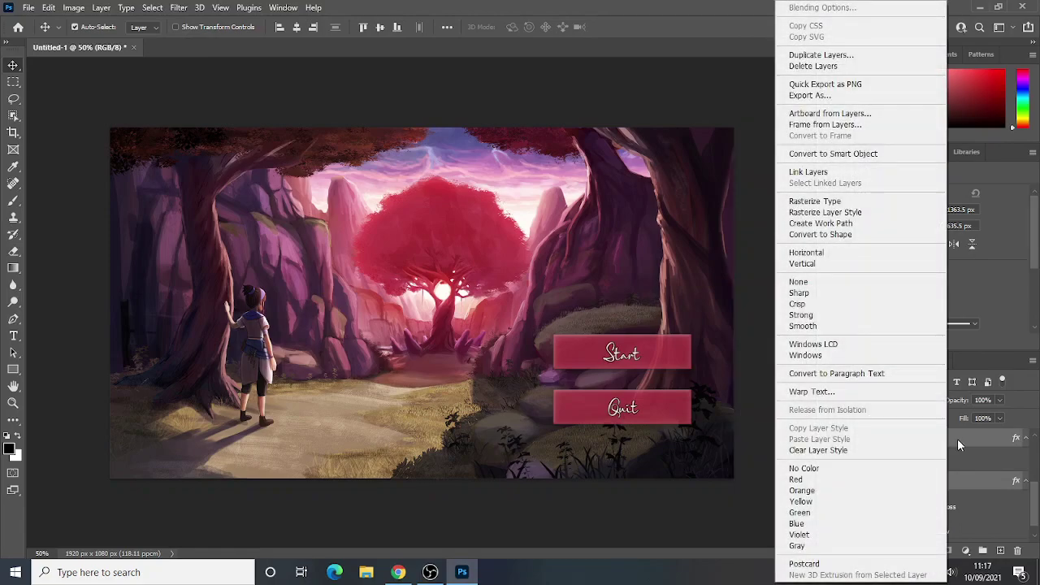
right_click(962, 437)
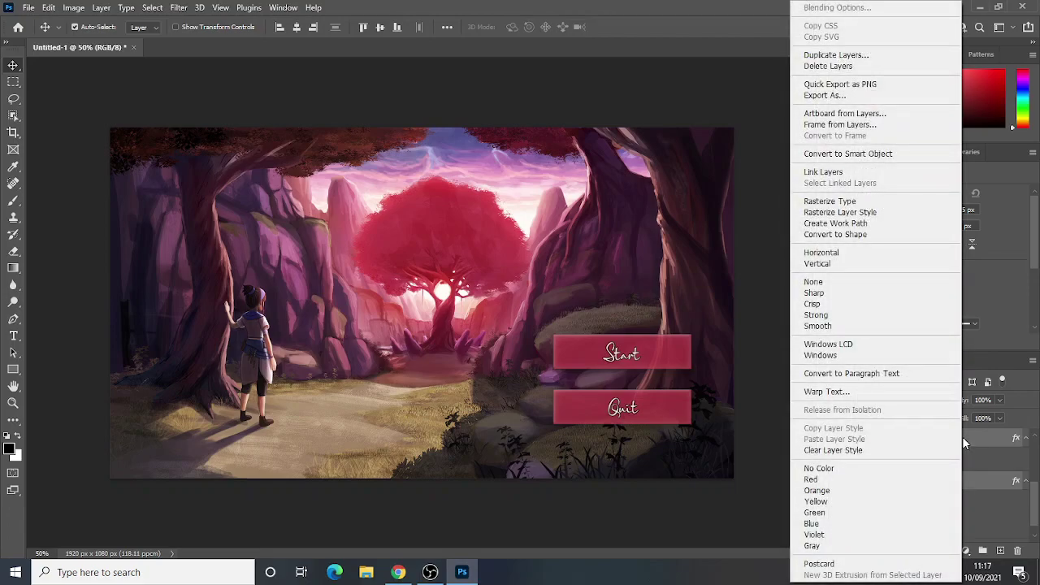
left_click(976, 438)
left_click(914, 443, "ctrl")
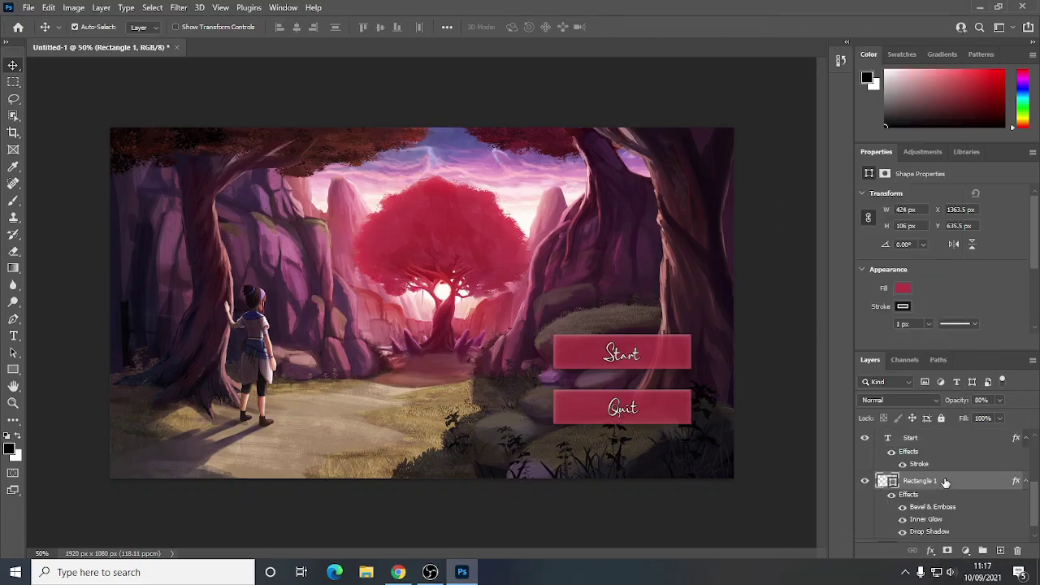
left_click(916, 443, "ctrl")
right_click(928, 440)
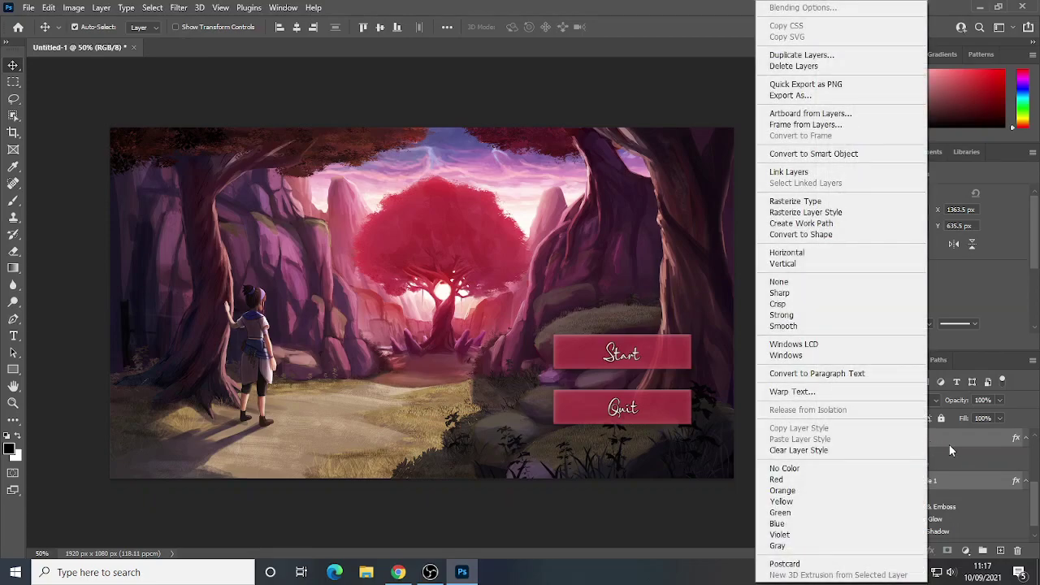
left_click(953, 449)
right_click(909, 444)
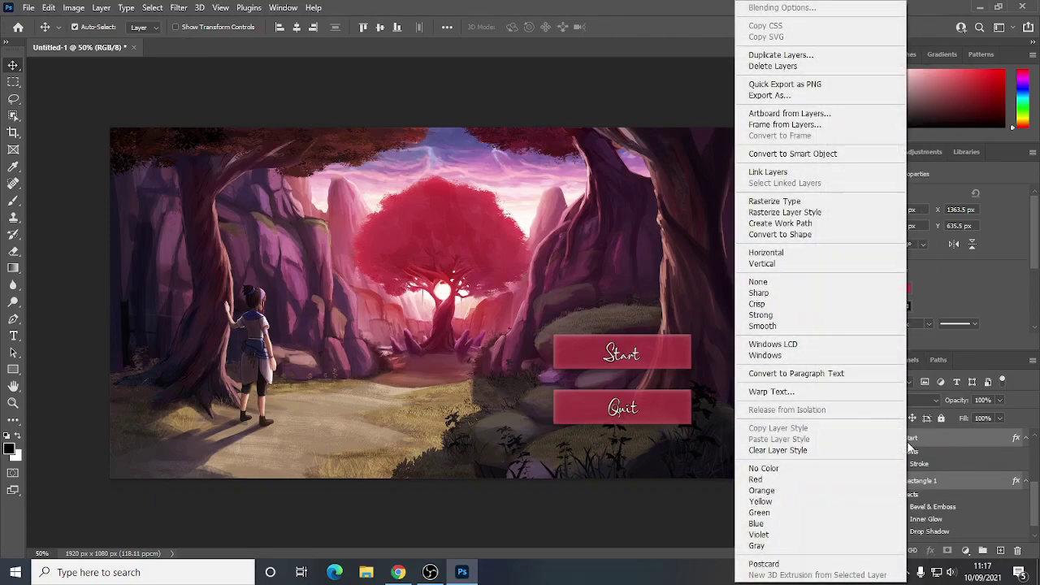
left_click(956, 439)
left_click(916, 444)
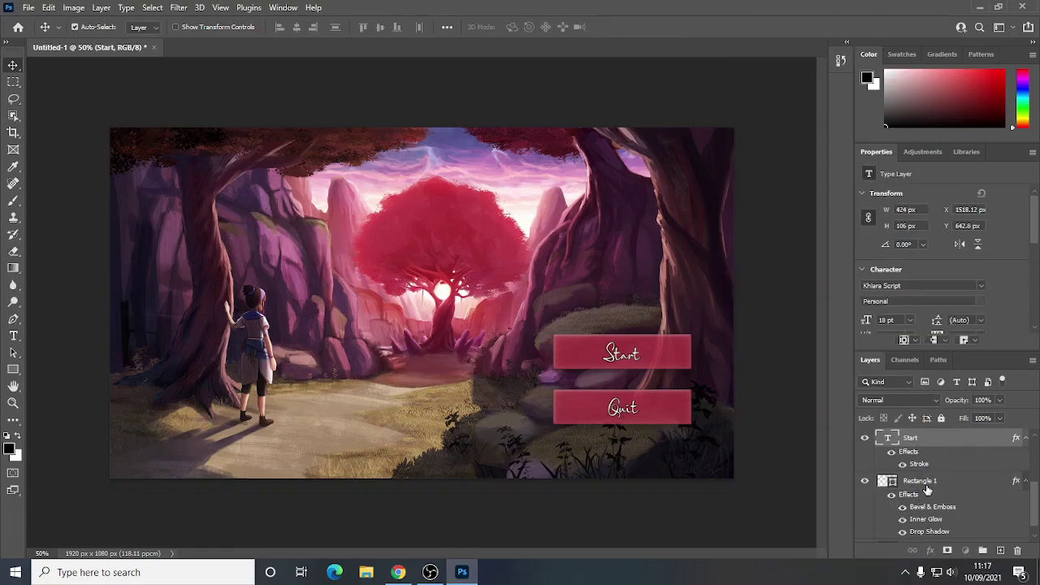
Merge the "Start" text layer and Rectangle 1 into one layer, and check it by toggling its visibility.
left_click(929, 480)
left_click(940, 445, "ctrl")
scroll(945, 448, "down", 1)
scroll(943, 460, "up", 1)
right_click(923, 491)
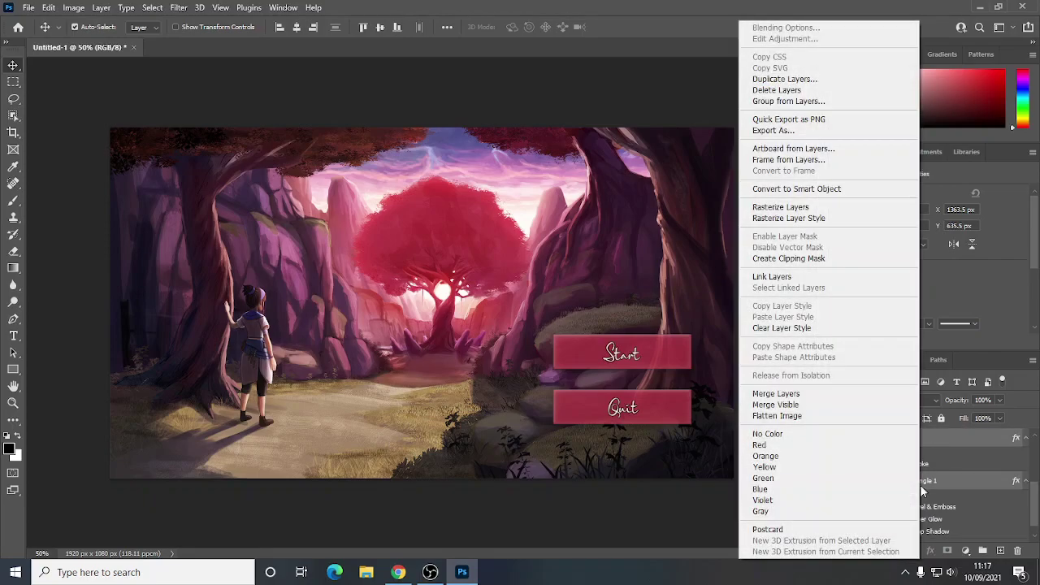
left_click(789, 396)
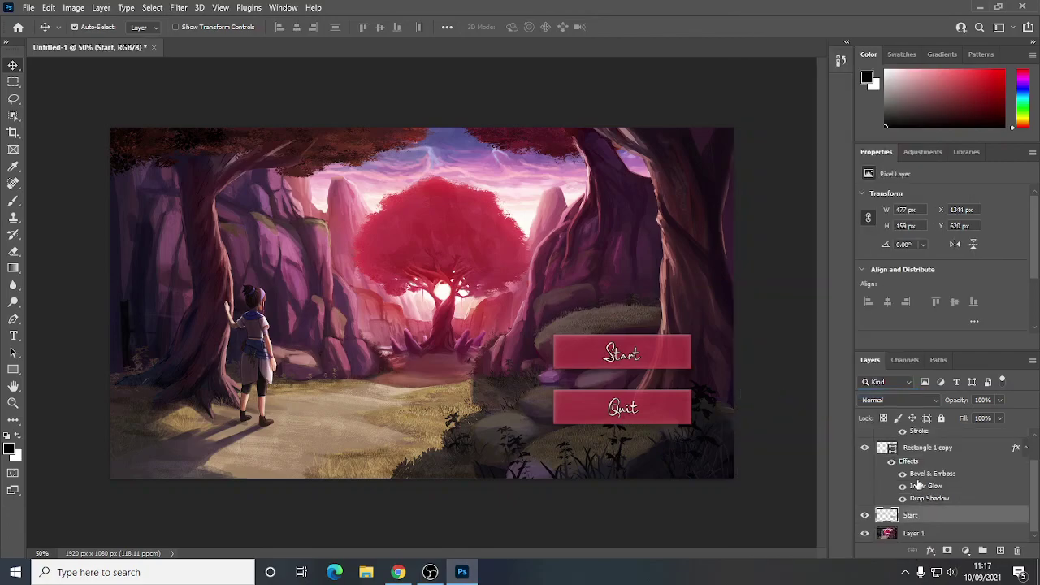
left_click(864, 515)
left_click(865, 516)
scroll(918, 501, "up", 2)
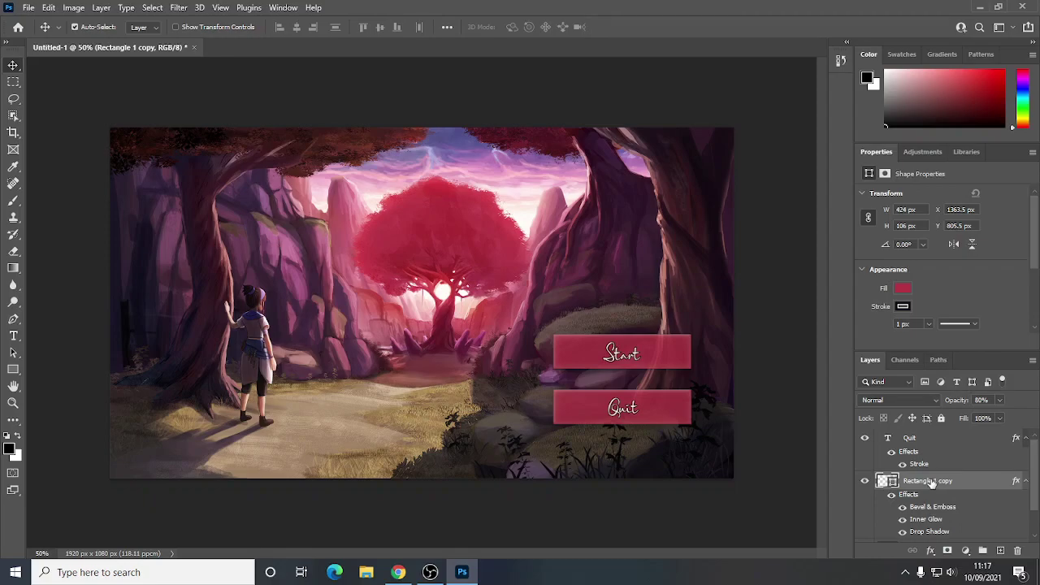
left_click(916, 441)
right_click(918, 444)
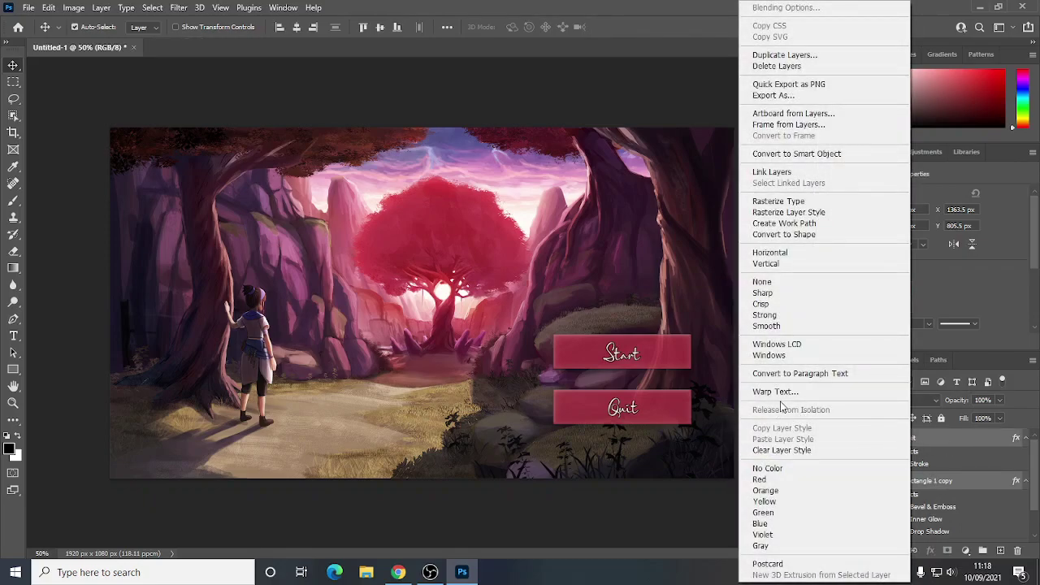
right_click(930, 441)
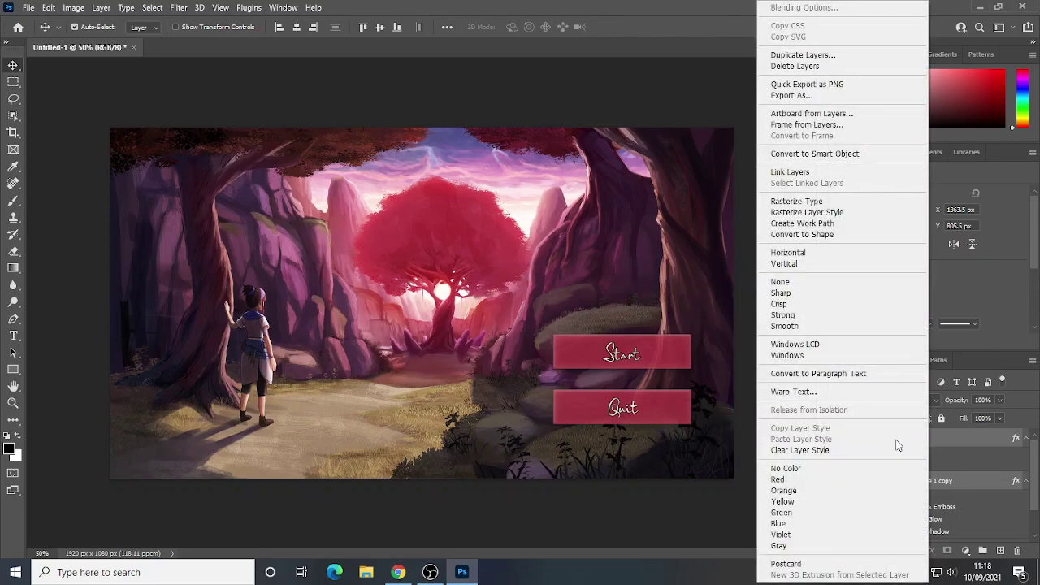
left_click(934, 439)
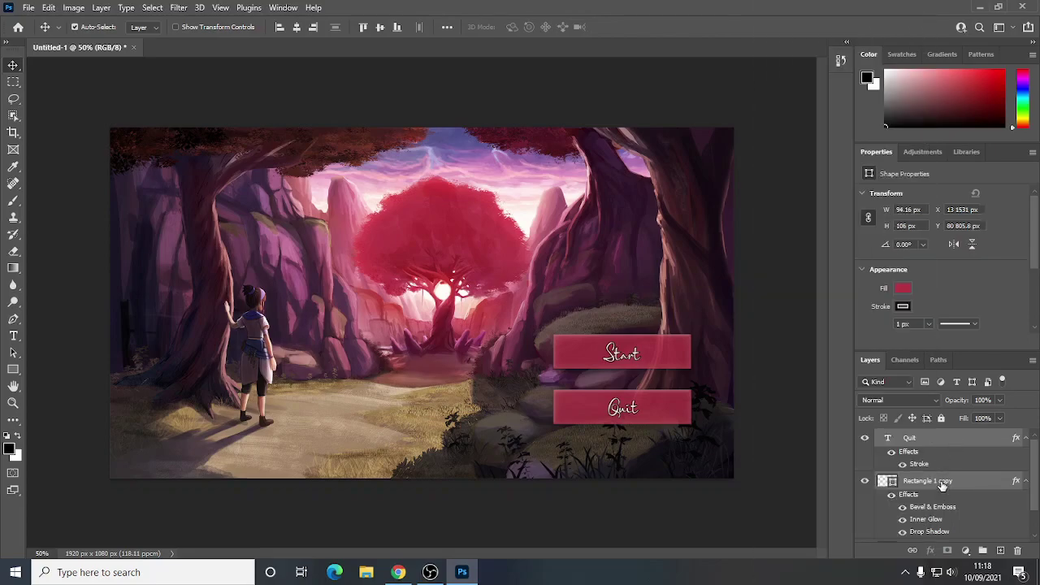
left_click(930, 479)
left_click(925, 439, "shift")
right_click(924, 439)
left_click(911, 483)
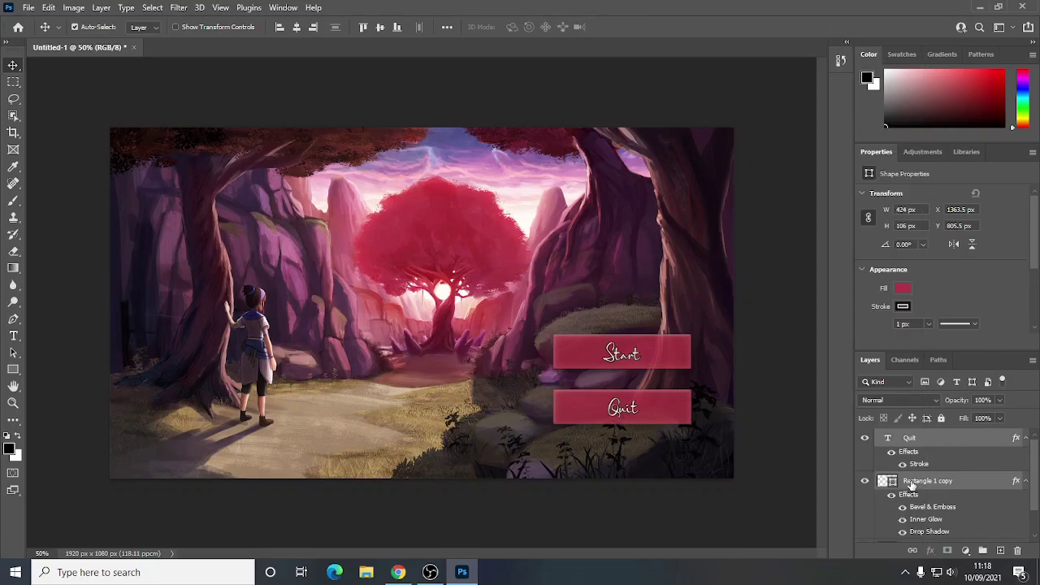
Merge the "Quit" text layer and Rectangle 1 copy into one layer.
left_click(911, 487)
left_click(910, 440, "shift")
right_click(910, 440)
left_click(911, 486)
right_click(911, 486)
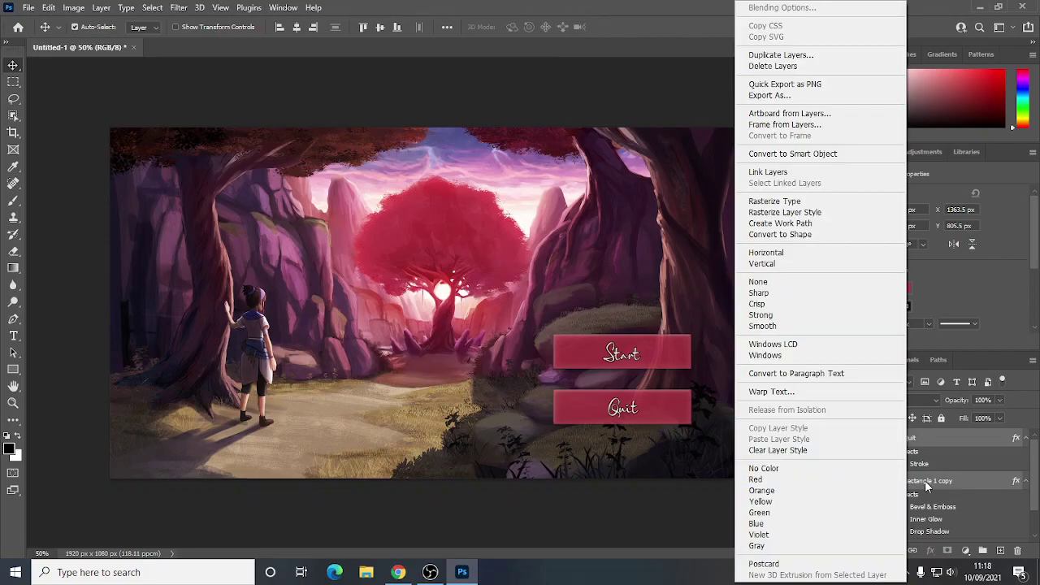
left_click(971, 477)
right_click(891, 481)
left_click(913, 485)
right_click(913, 485)
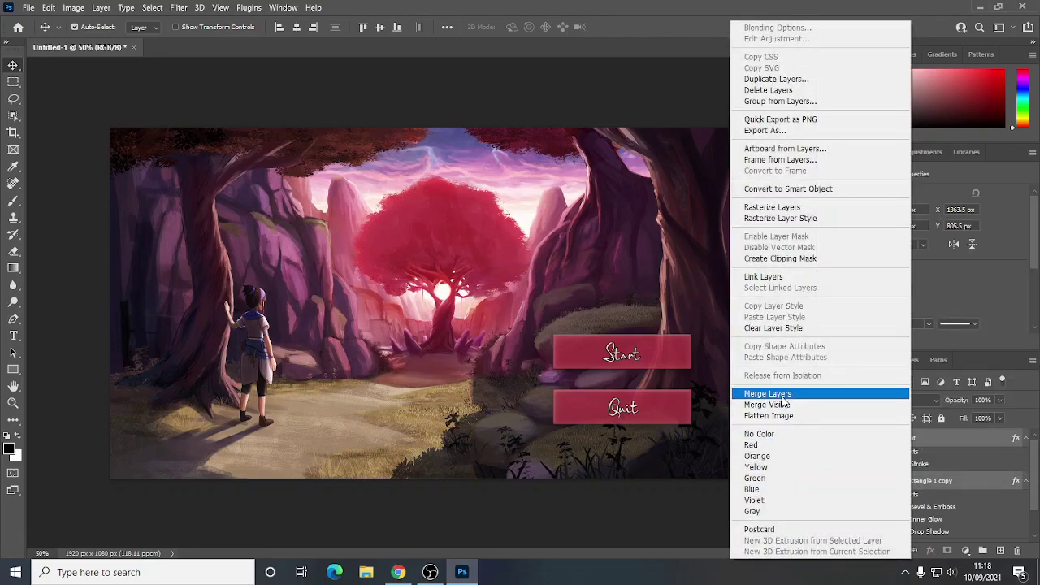
left_click(782, 397)
Check the merged "Quit" and "Start" button layers by hiding and showing each one.
left_click(864, 438)
left_click(865, 438)
left_click(865, 456)
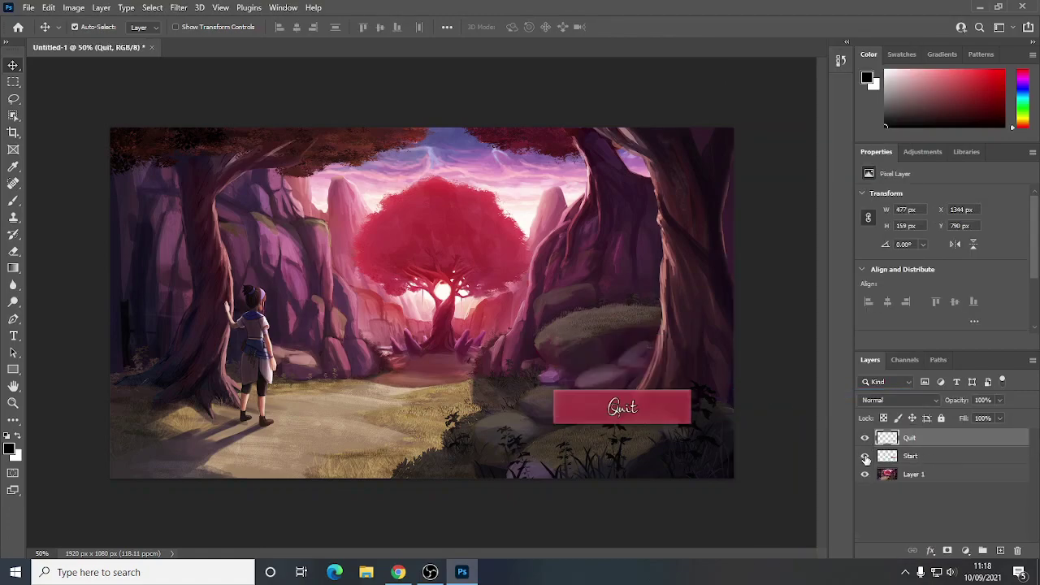
left_click(865, 456)
left_click(864, 438)
left_click(865, 438)
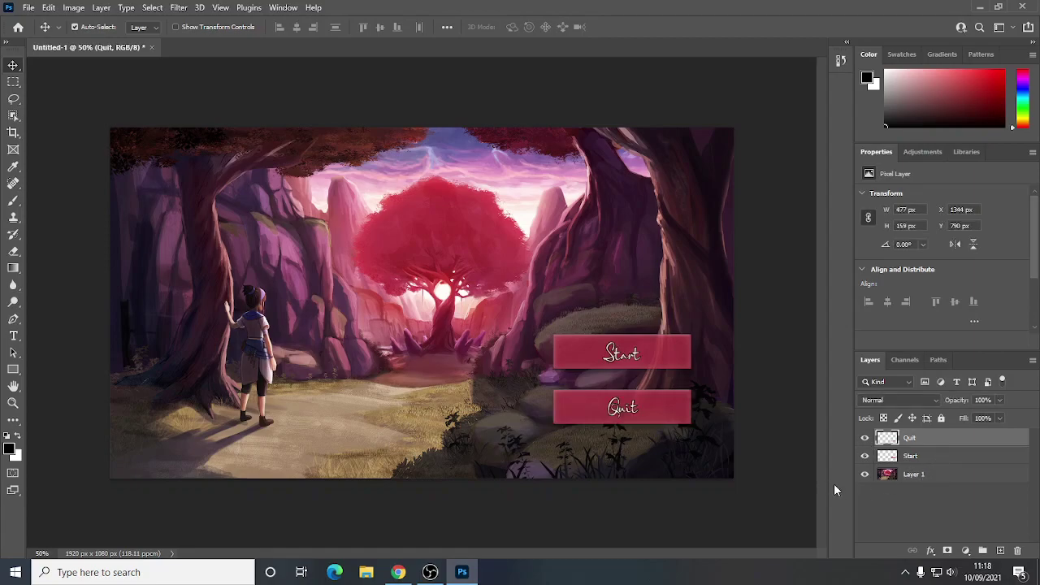
Add the text "Looking at trees" in 18 pt Khiara Script over the rocks in the artwork's upper left area.
left_click(13, 335)
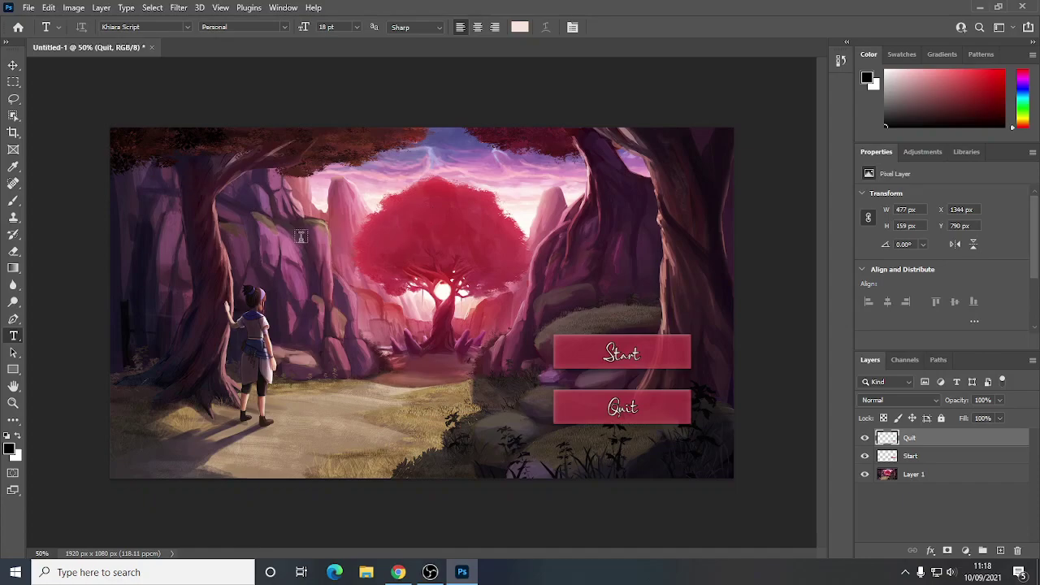
left_click(278, 203)
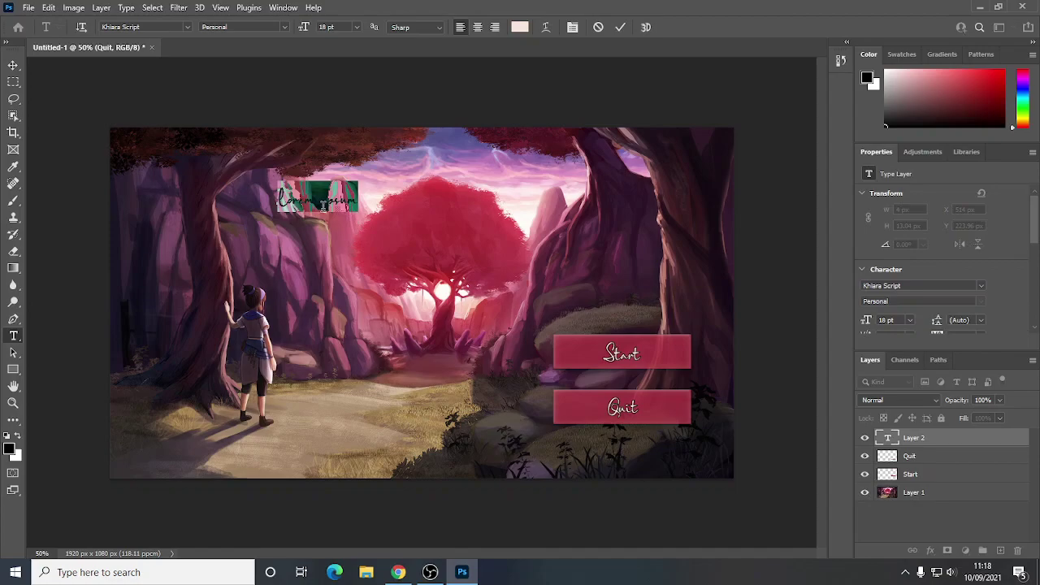
type("Looking ")
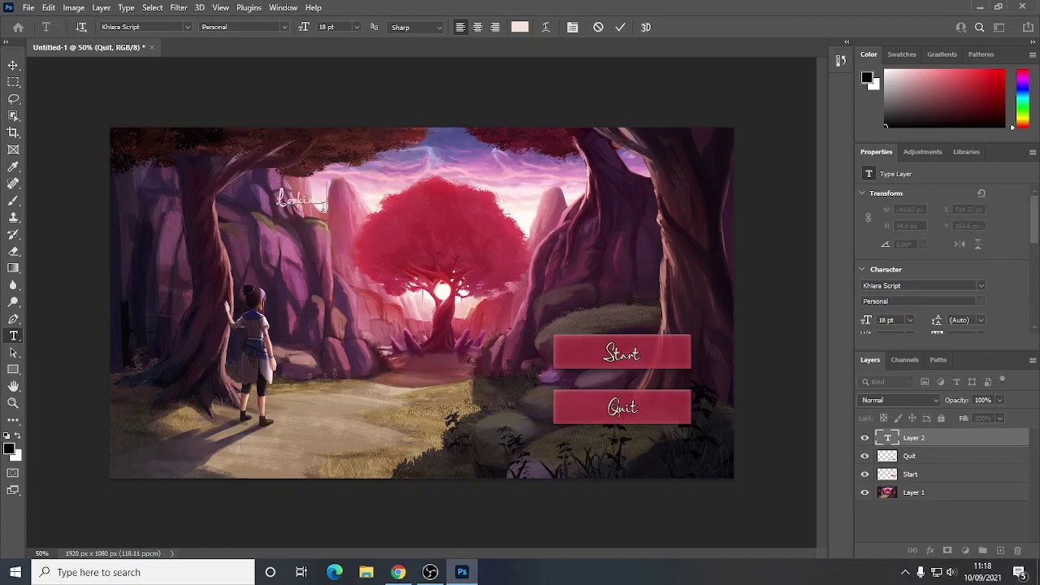
type("at tree")
left_click(13, 68)
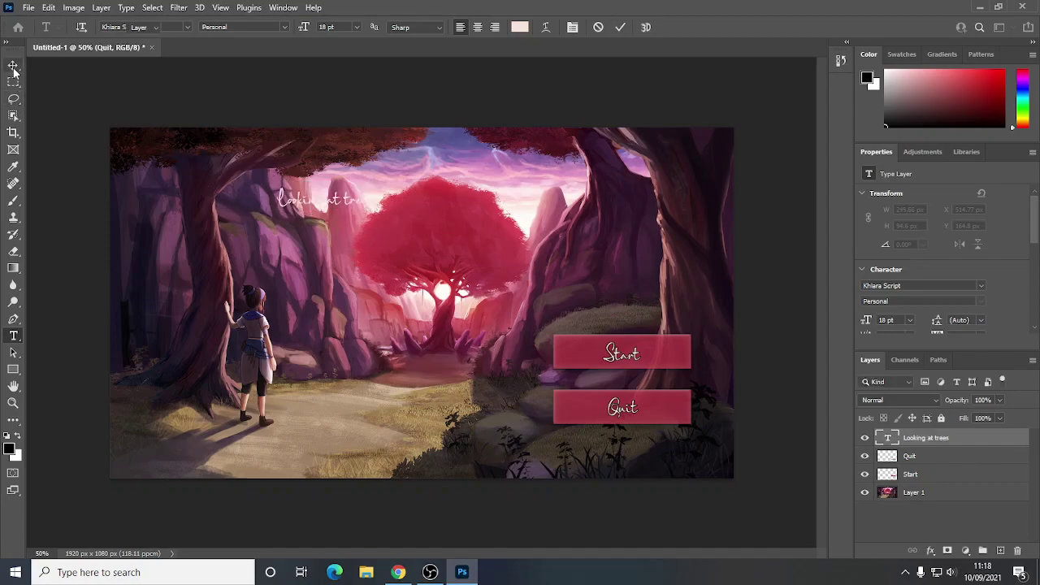
Enlarge the "Looking at trees" title to 60 pt and move it down and left, across the rocks and the red tree.
left_click(13, 69)
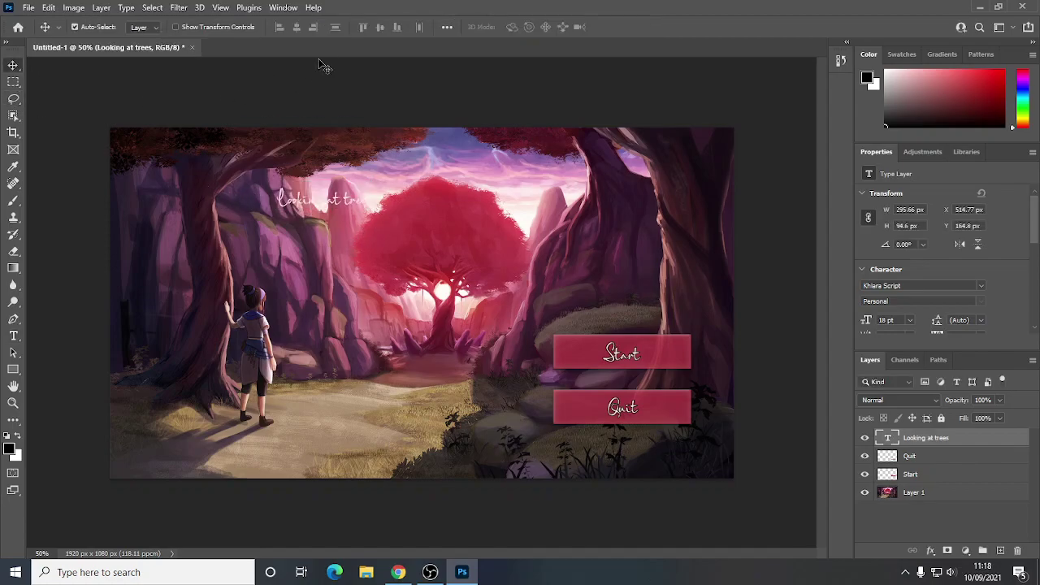
left_click(13, 336)
left_click_drag(278, 199, 418, 197)
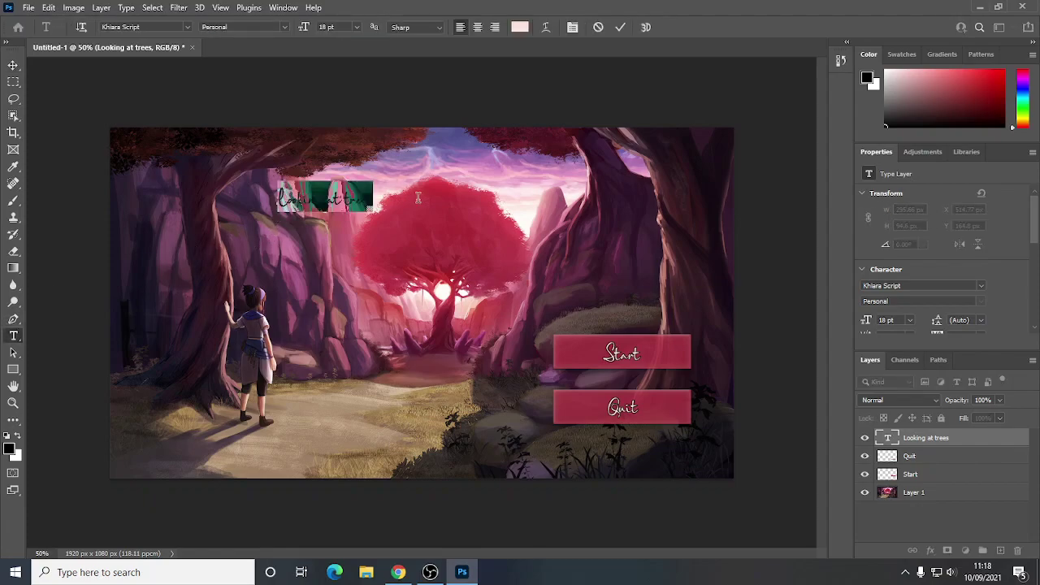
left_click(356, 27)
left_click(341, 195)
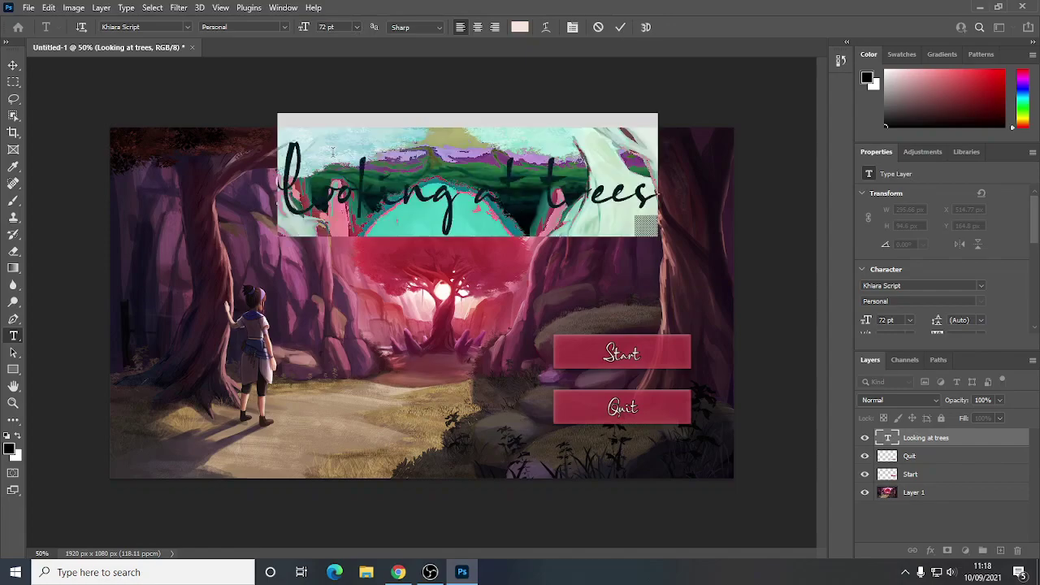
left_click(356, 26)
left_click(331, 184)
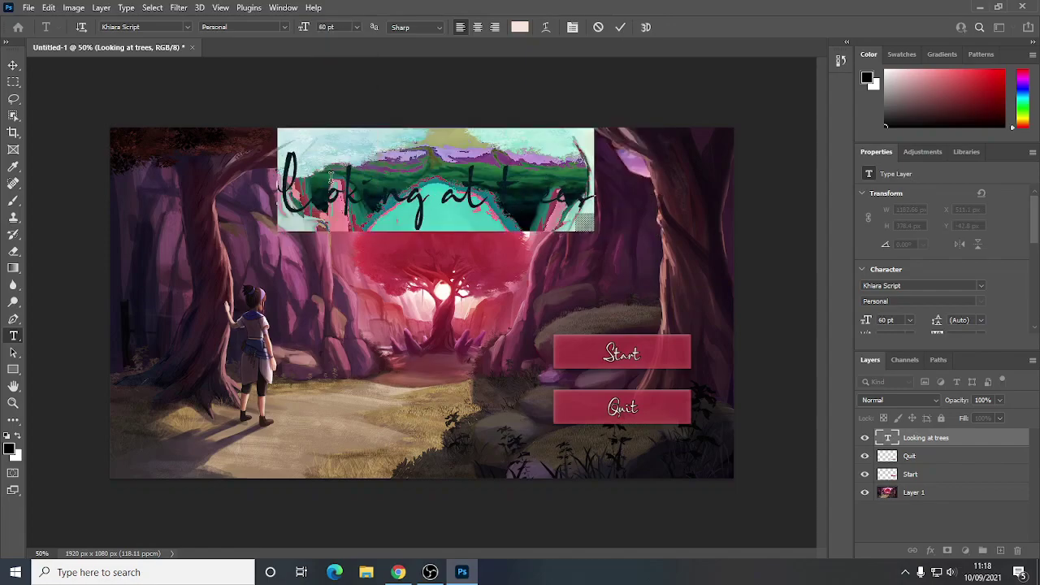
left_click(15, 65)
left_click_drag(410, 207, 356, 228)
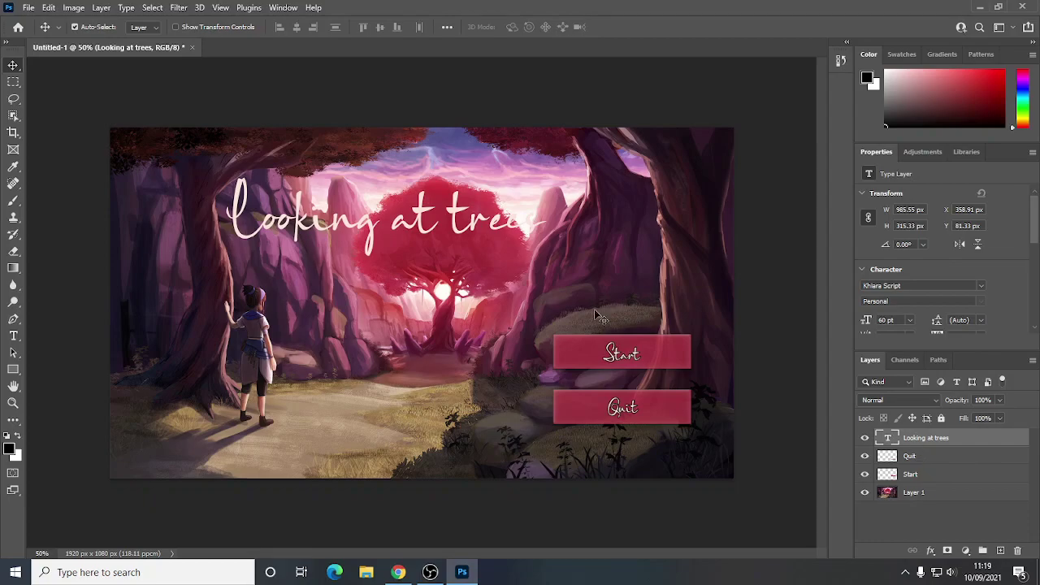
Give the "Looking at trees" title a 4 px black outside stroke, then shift it further left in the artwork.
right_click(953, 443)
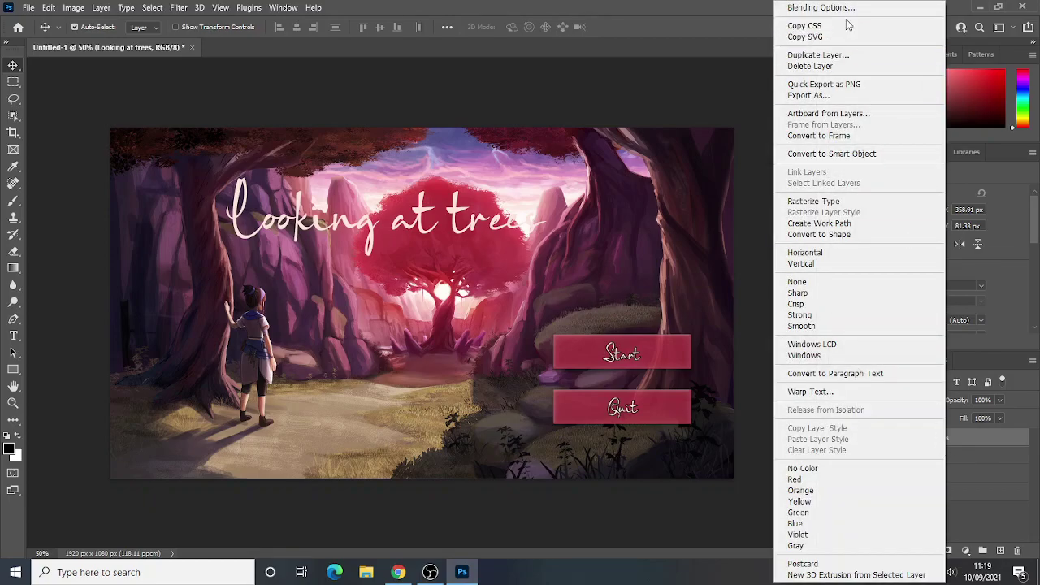
left_click(821, 8)
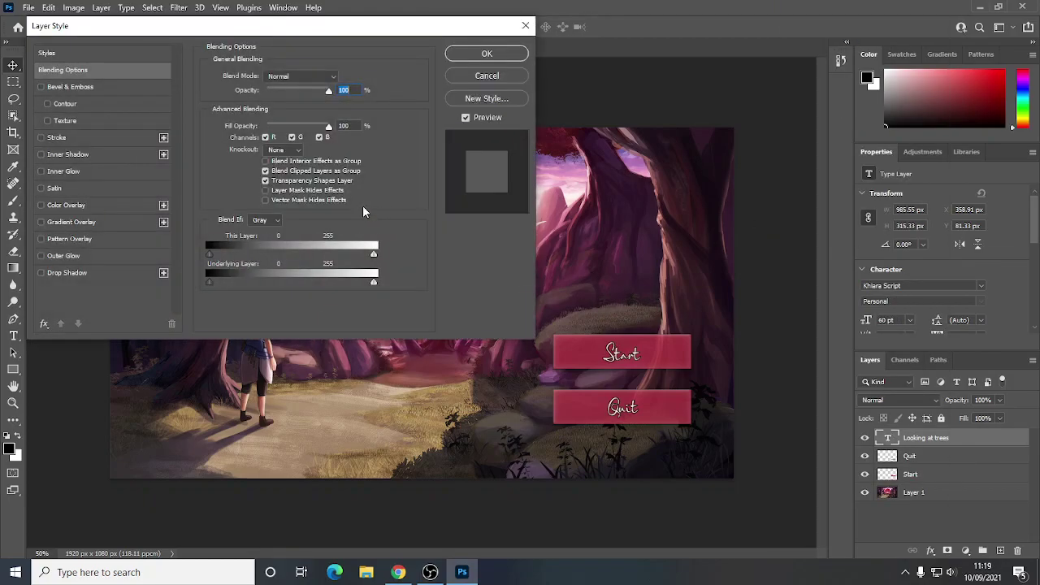
left_click(57, 139)
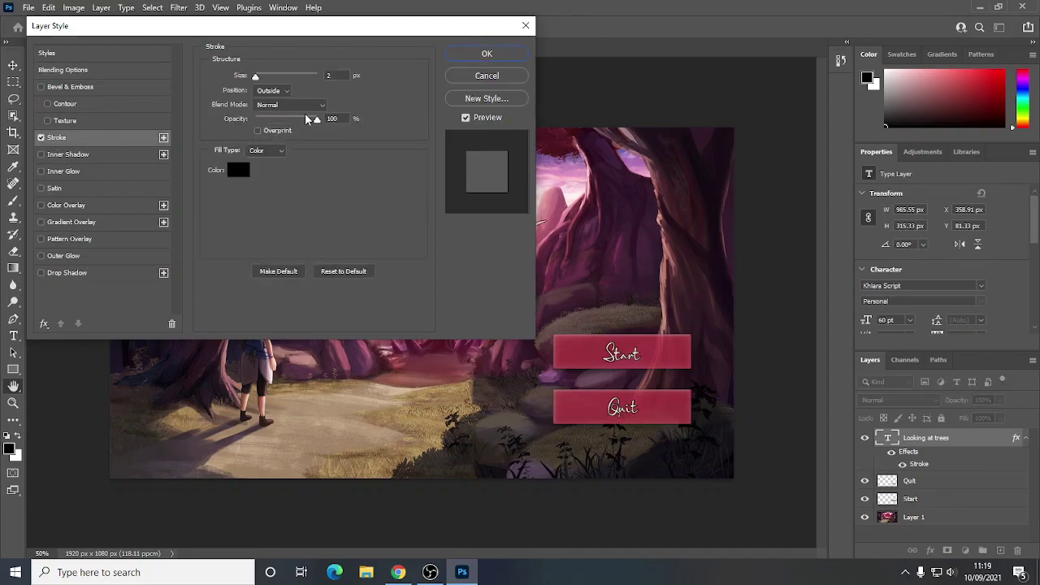
mouse_move(339, 30)
left_mouse_down()
mouse_move(695, 329)
mouse_move(685, 301)
left_mouse_up()
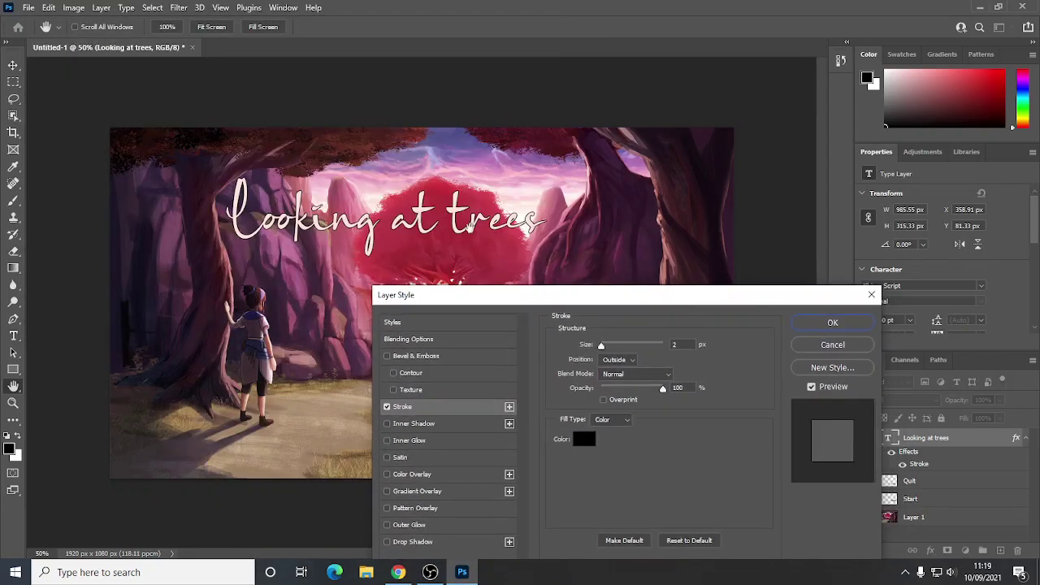
left_click_drag(602, 348, 603, 349)
left_click(602, 349)
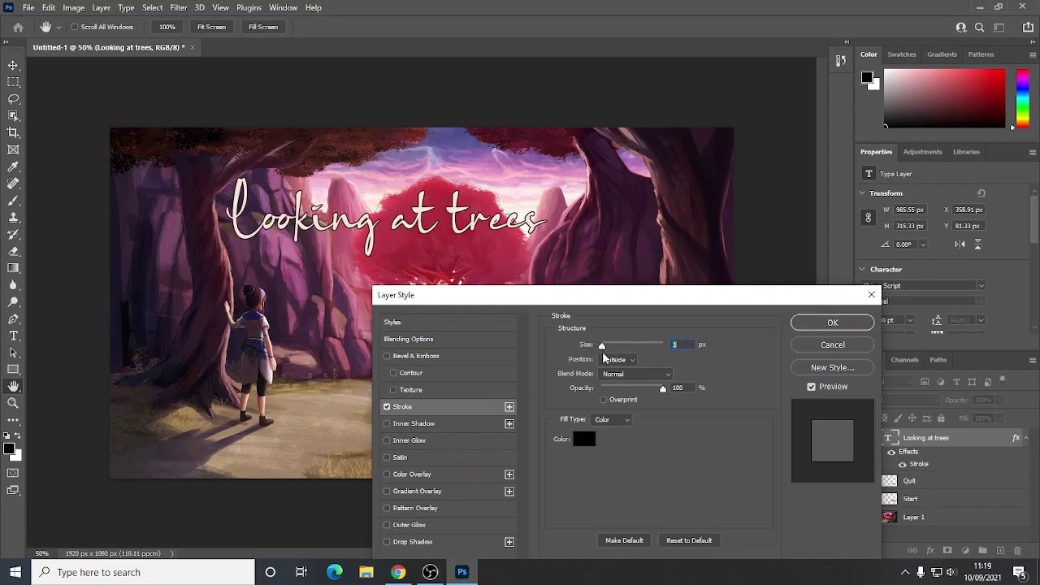
type("4")
left_click(833, 323)
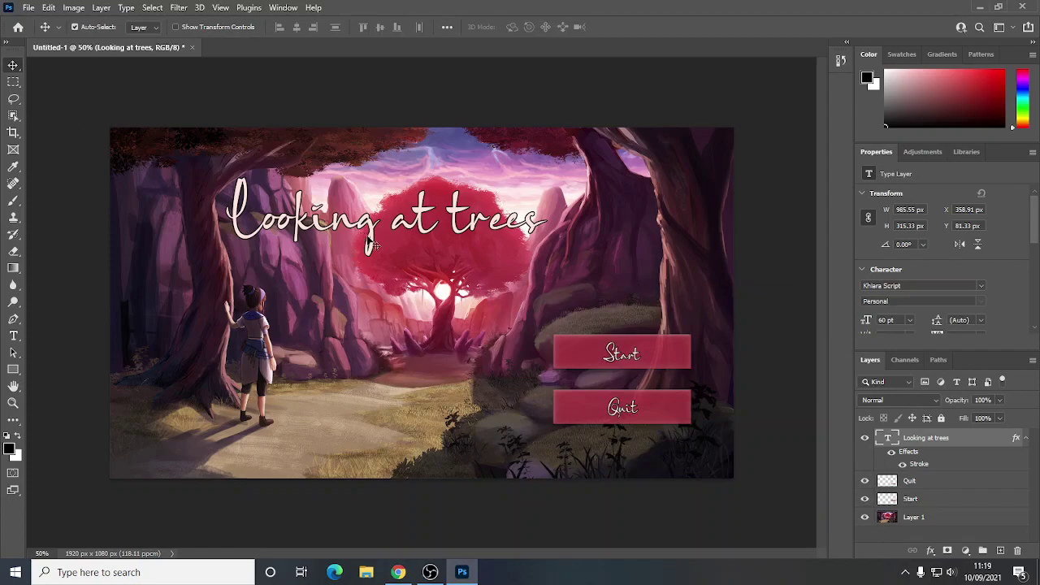
left_click_drag(366, 239, 298, 223)
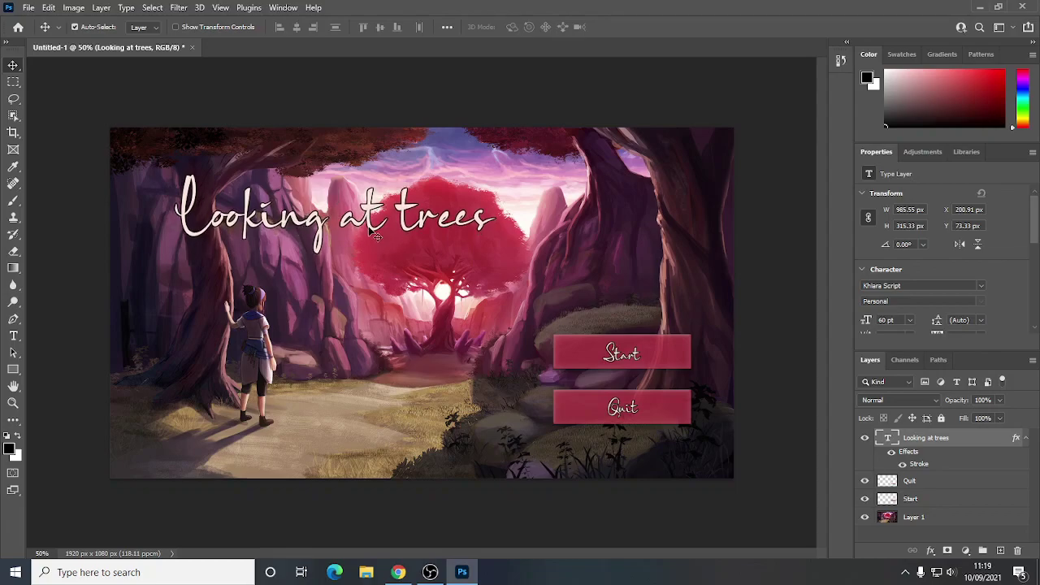
Check the title, "Quit", "Start" and background layers by hiding and showing each one in turn.
left_click(864, 438)
left_click(864, 438)
left_click(865, 482)
left_click(865, 482)
left_click(864, 499)
left_click(865, 499)
left_click(864, 517)
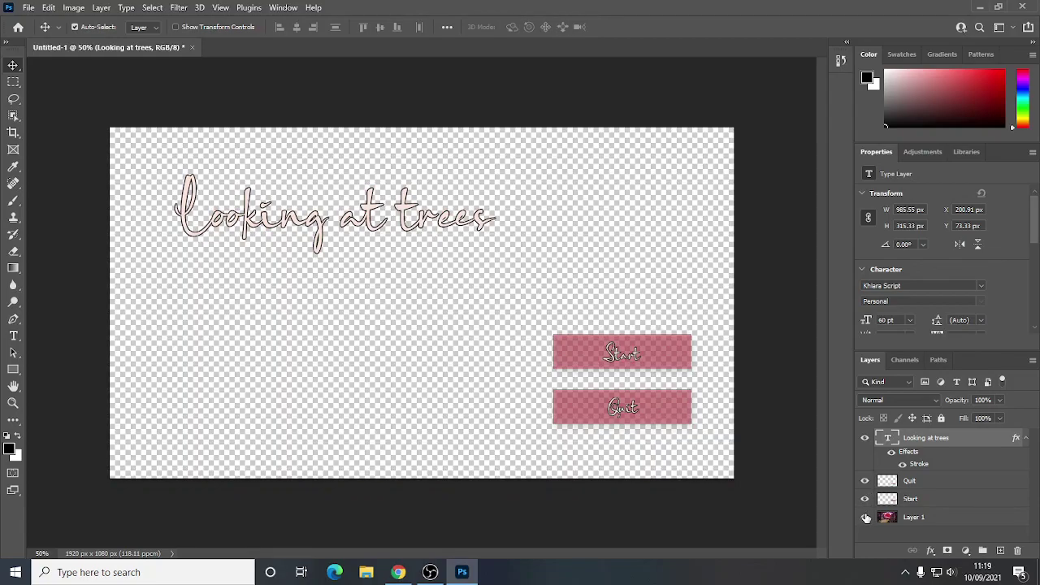
left_click(865, 517)
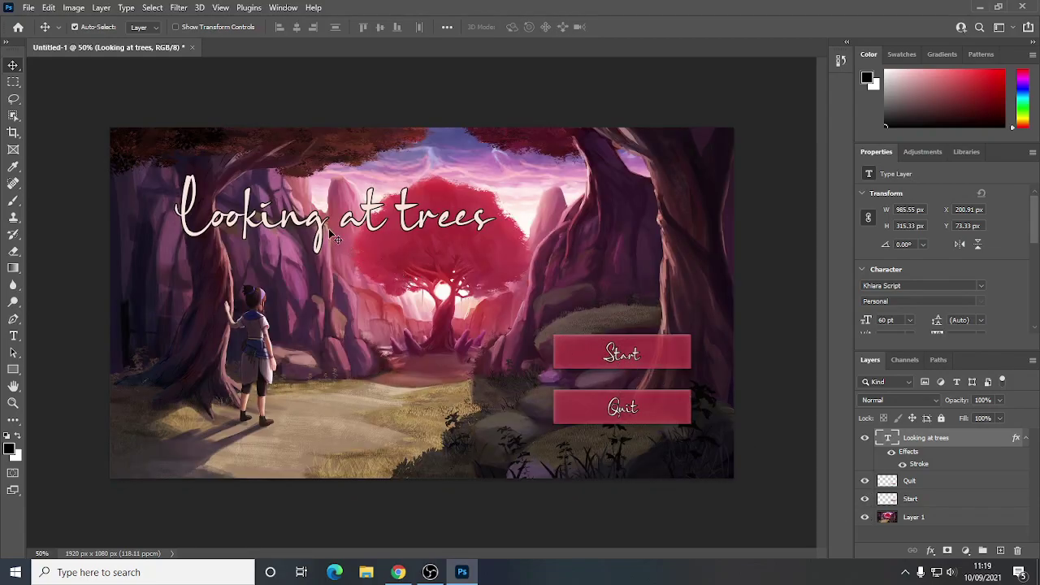
Set up an export of the layers to files, with a new Desktop folder named "menu assets" as the destination.
left_click(28, 8)
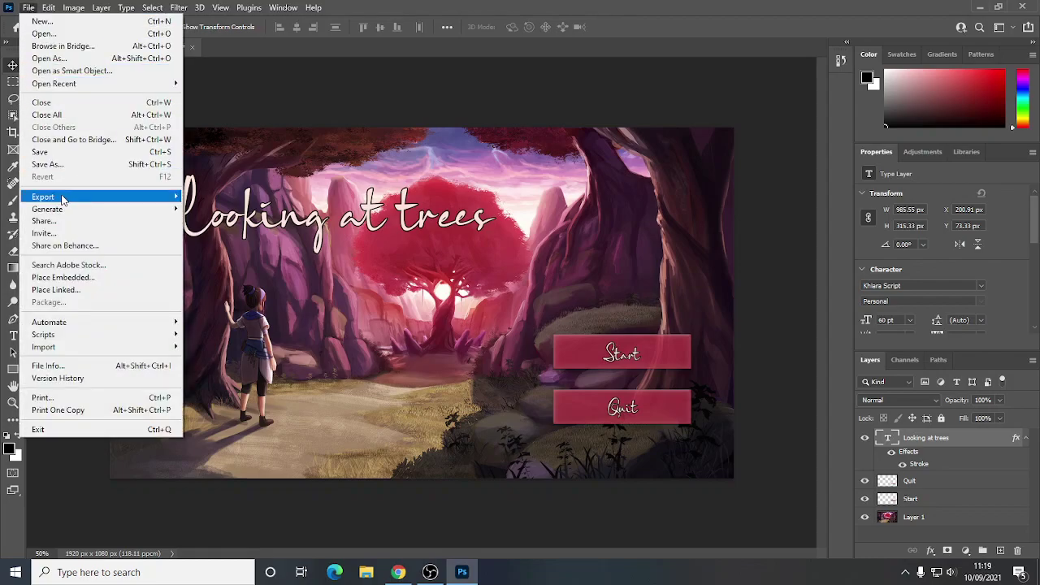
mouse_move(63, 200)
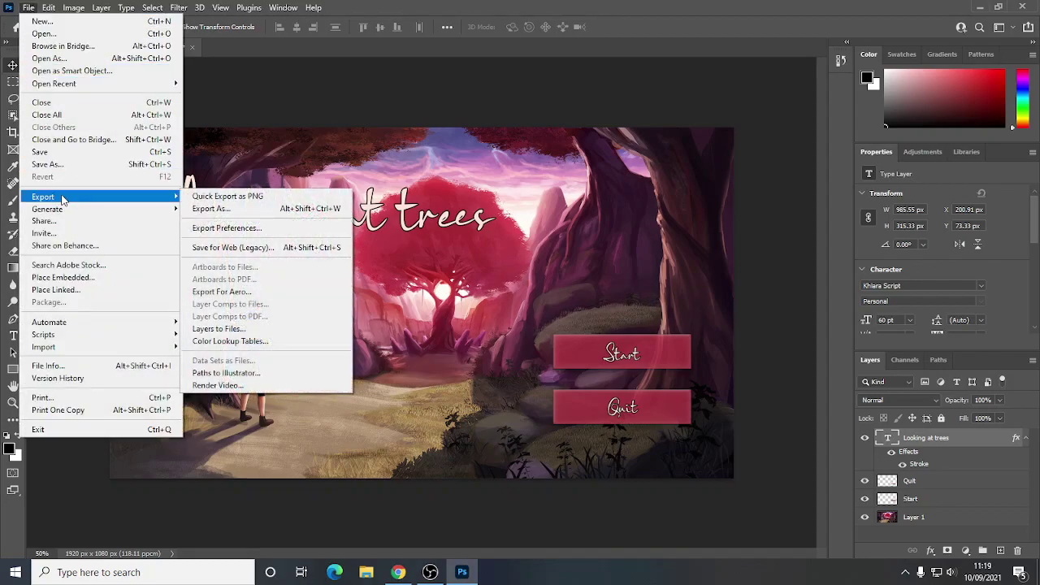
left_click(236, 329)
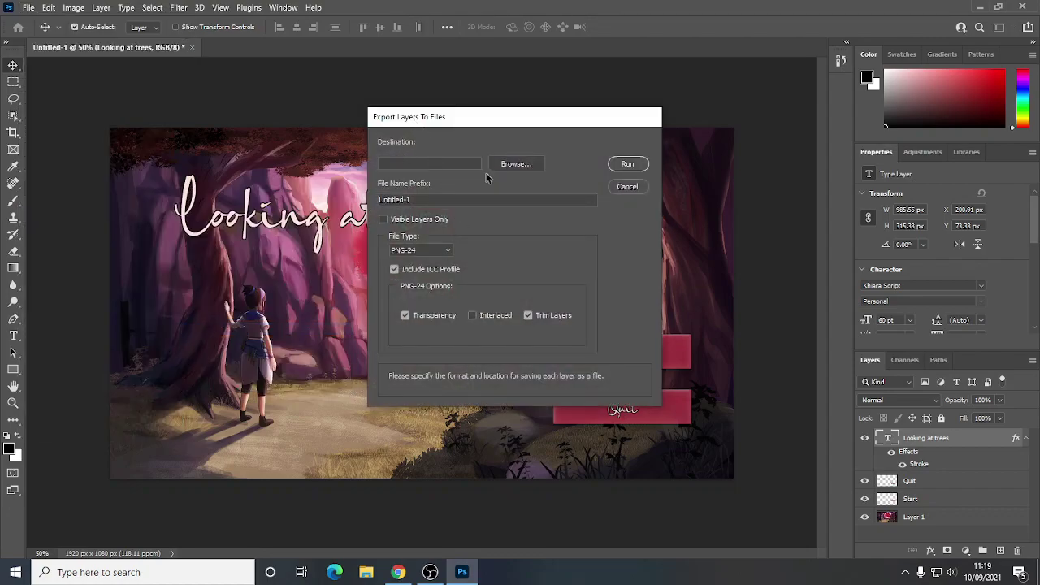
left_click(513, 164)
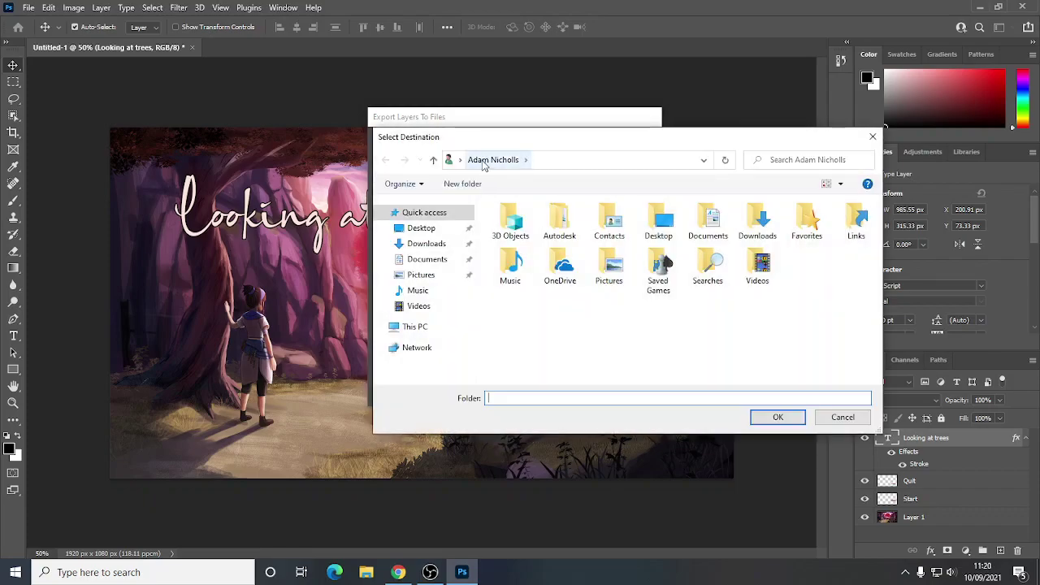
left_click(414, 326)
double_click(698, 230)
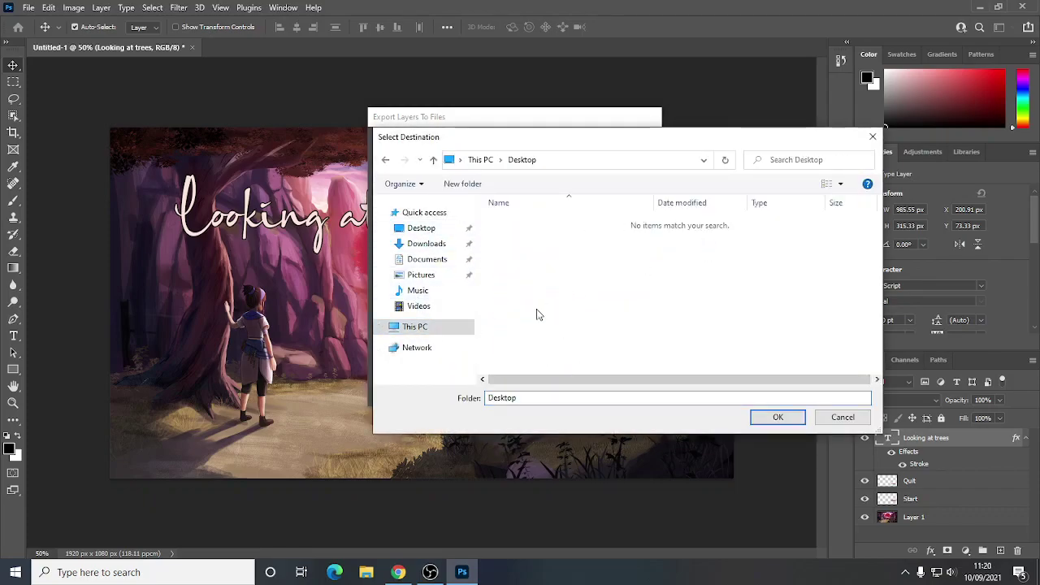
right_click(581, 272)
mouse_move(622, 422)
left_click(761, 424)
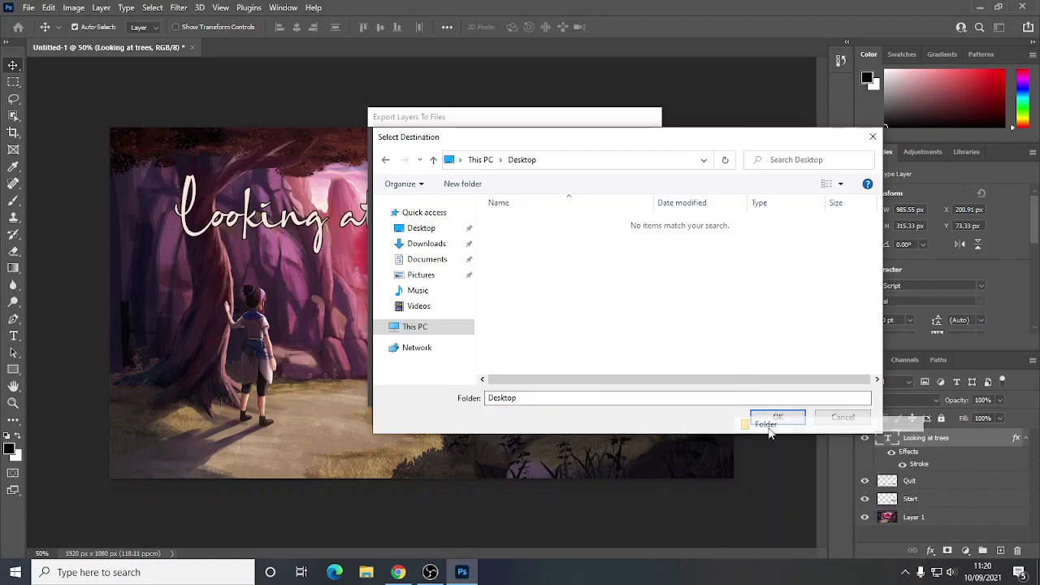
type("menu assets")
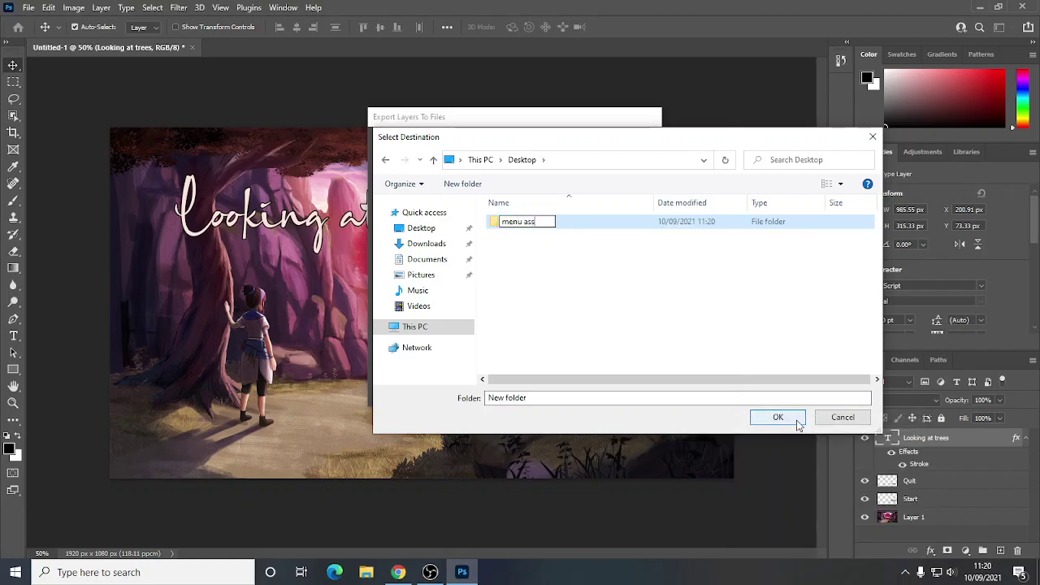
key("Return")
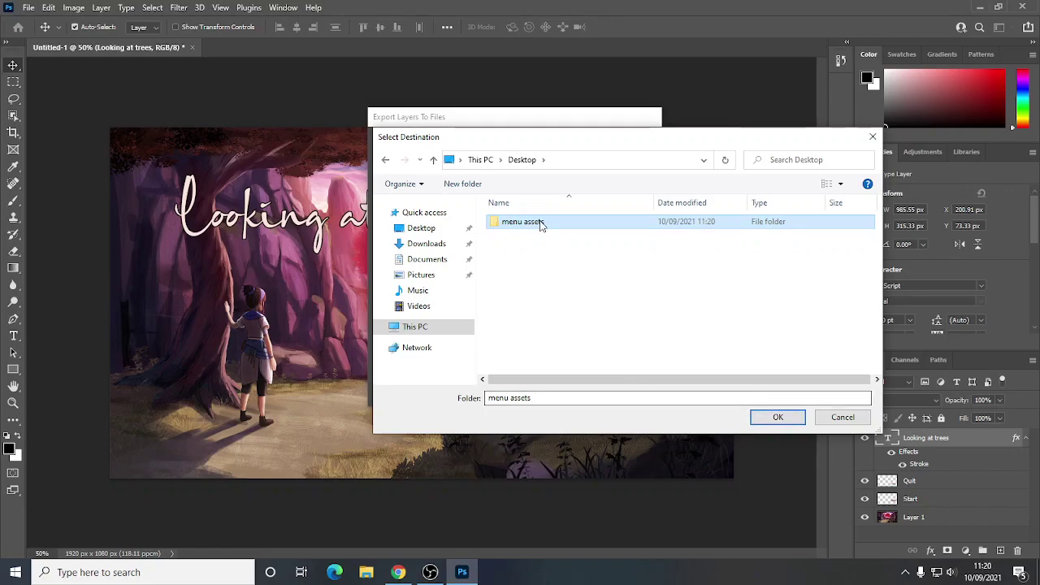
double_click(543, 226)
left_click(778, 417)
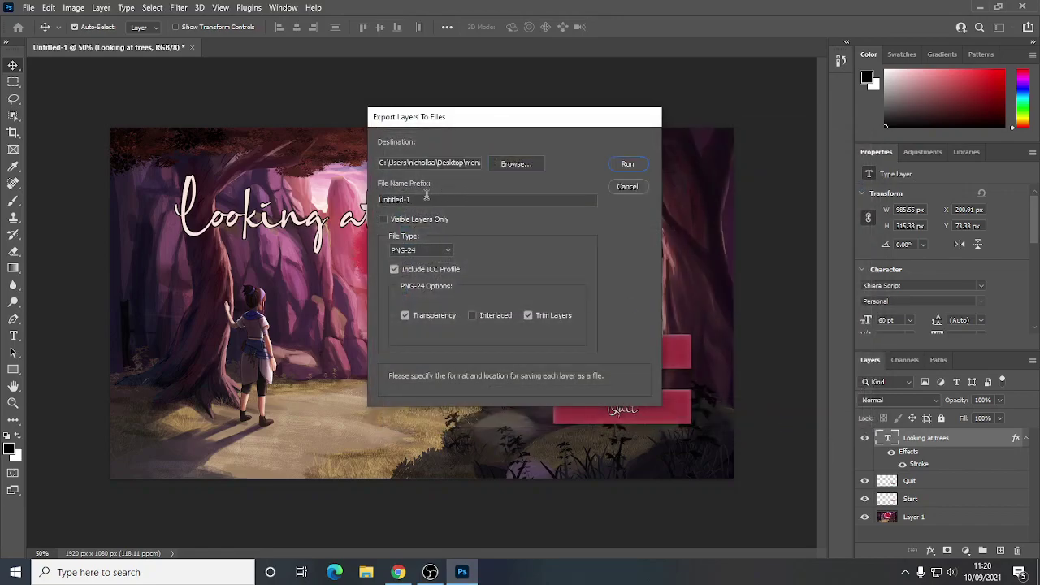
Set the file name prefix to "menu", choose PNG-24 as the file type, and run the layer export.
left_click_drag(424, 200, 368, 209)
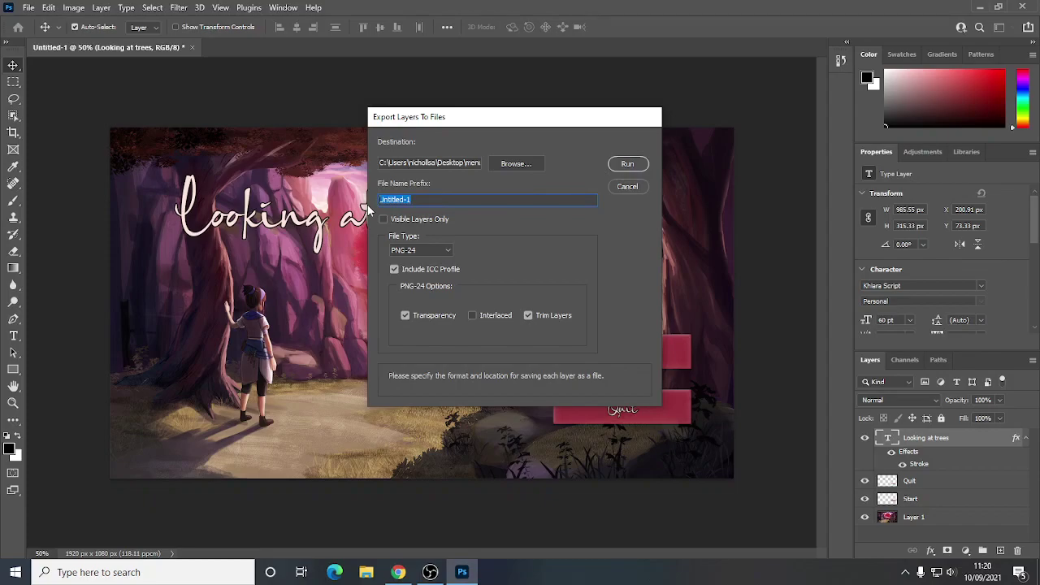
type("menu")
left_click(422, 251)
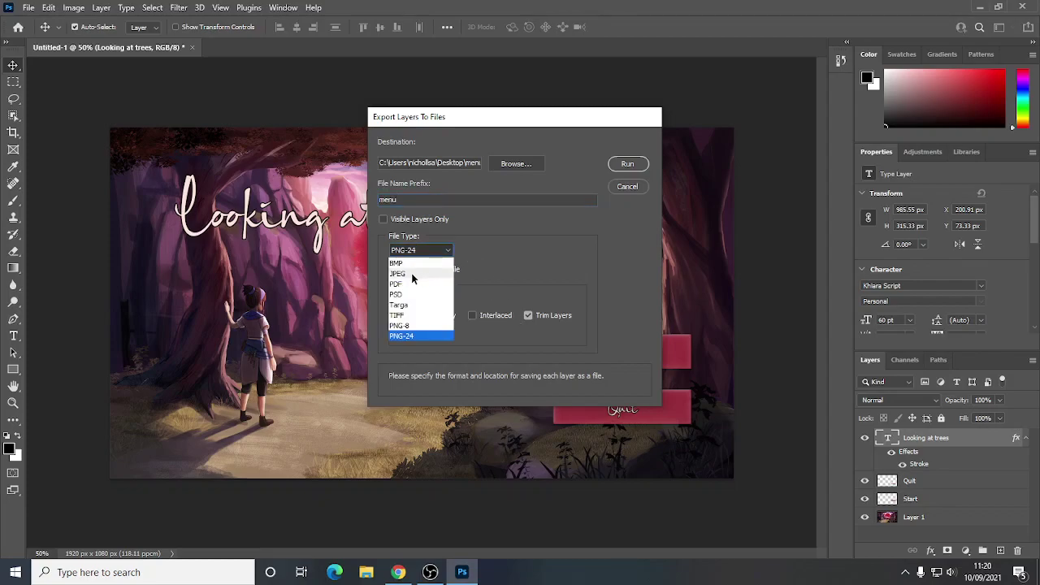
left_click(598, 279)
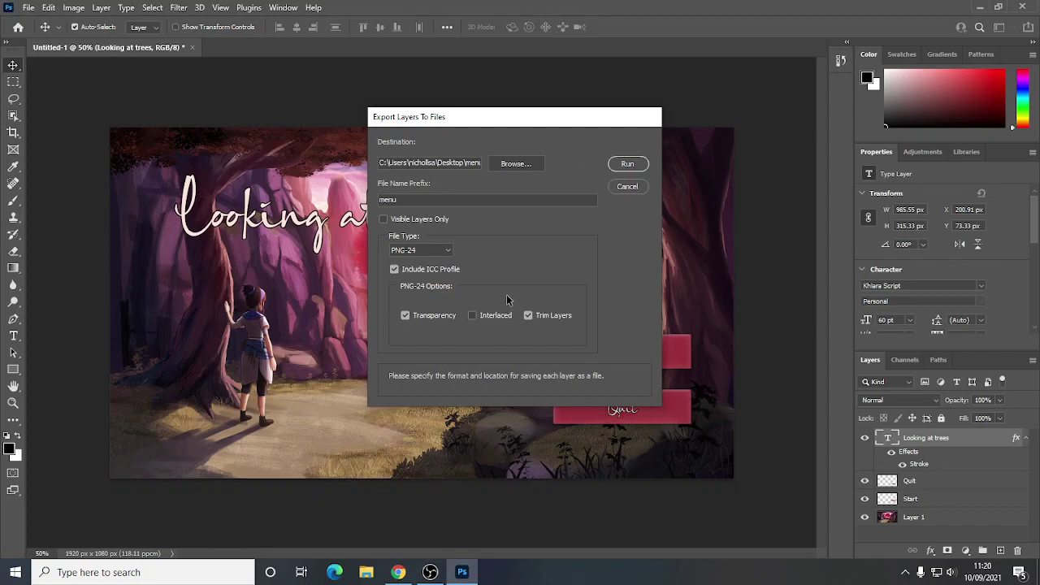
left_click(413, 250)
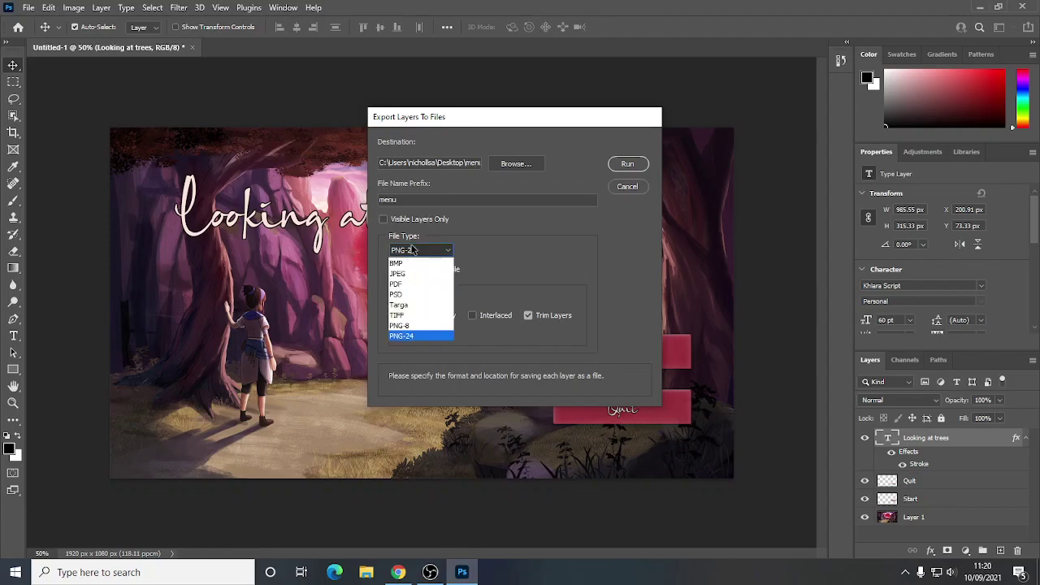
left_click(412, 275)
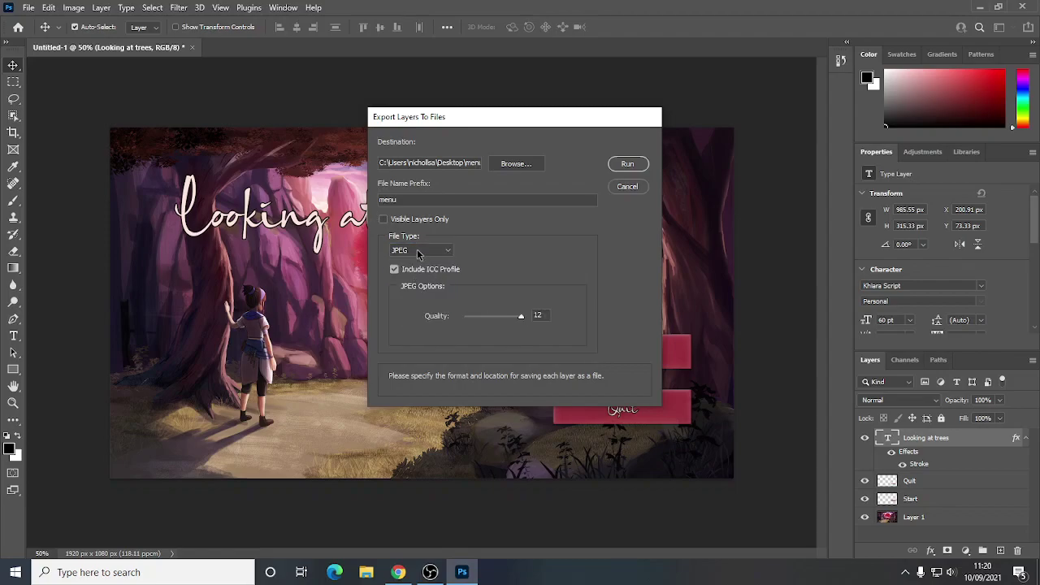
left_click(417, 252)
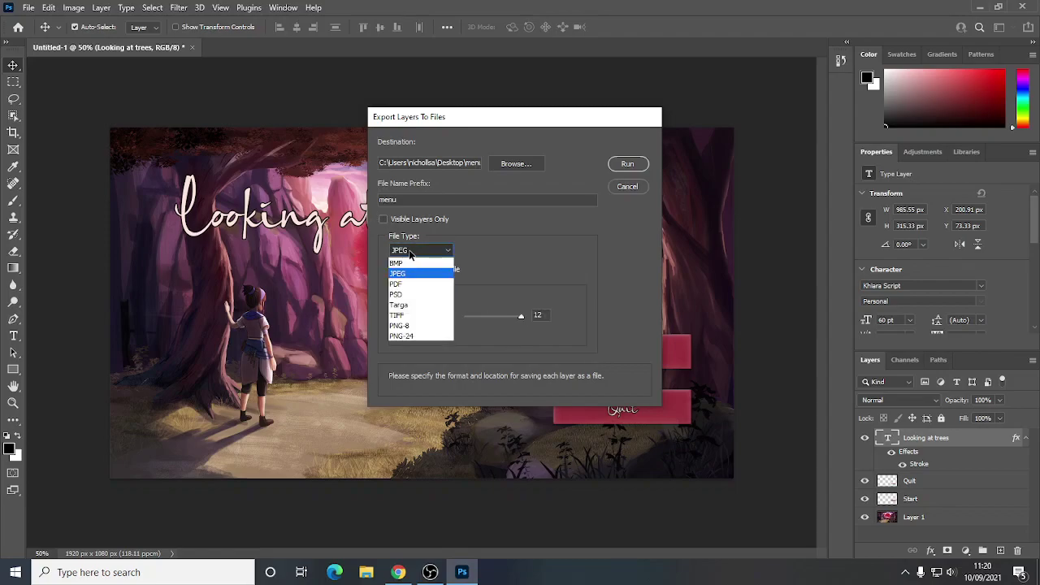
left_click(400, 336)
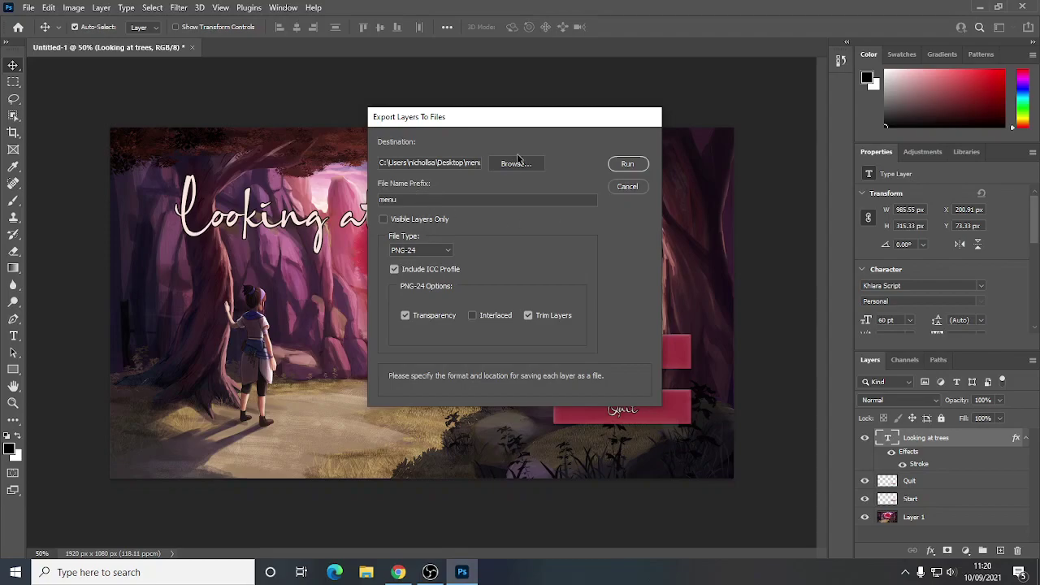
left_click(629, 164)
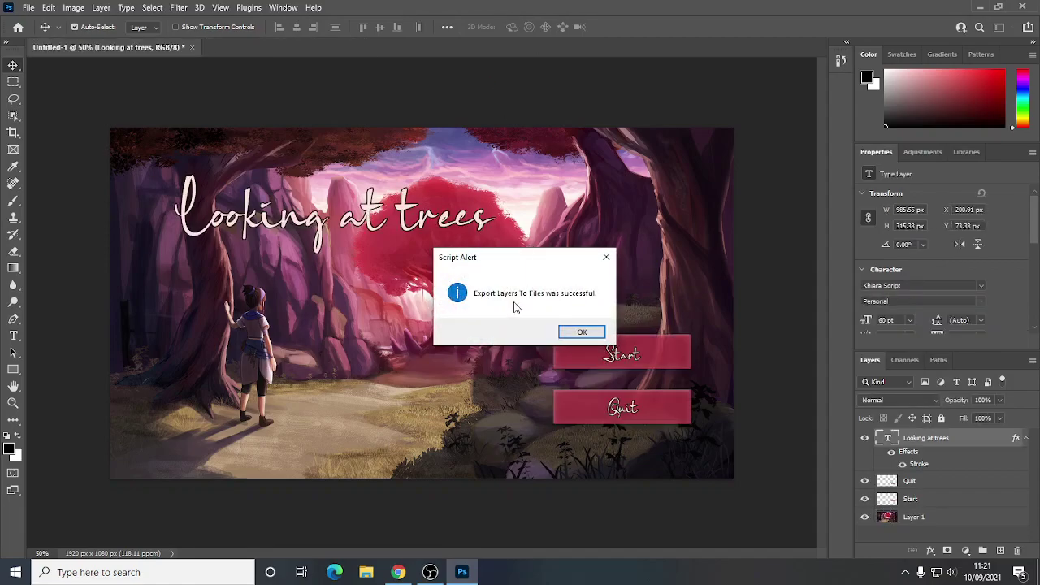
left_click(582, 332)
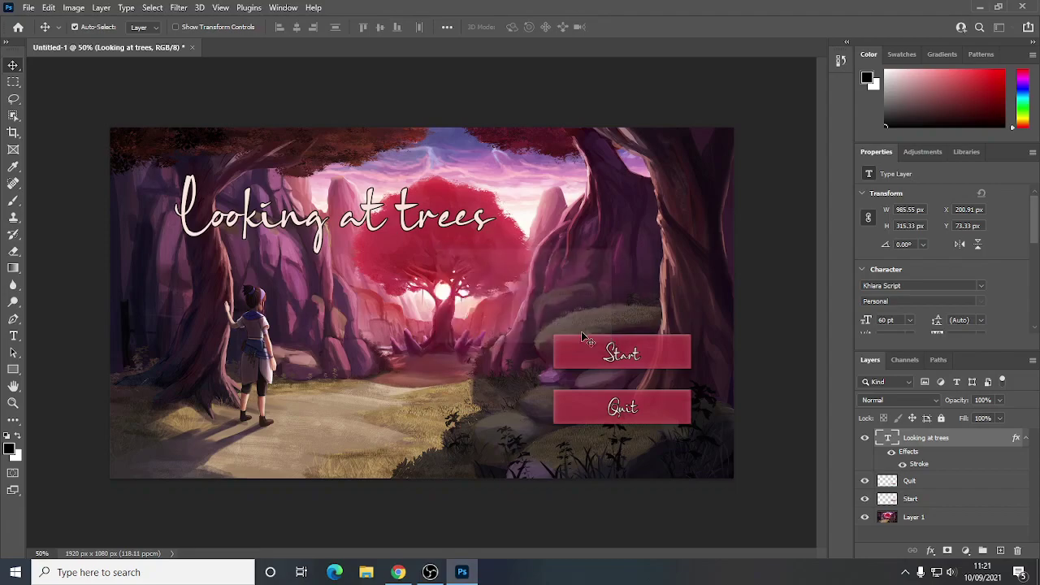
Switch to File Explorer and open the Desktop's "menu assets" folder to check the exported layer files.
left_click(365, 572)
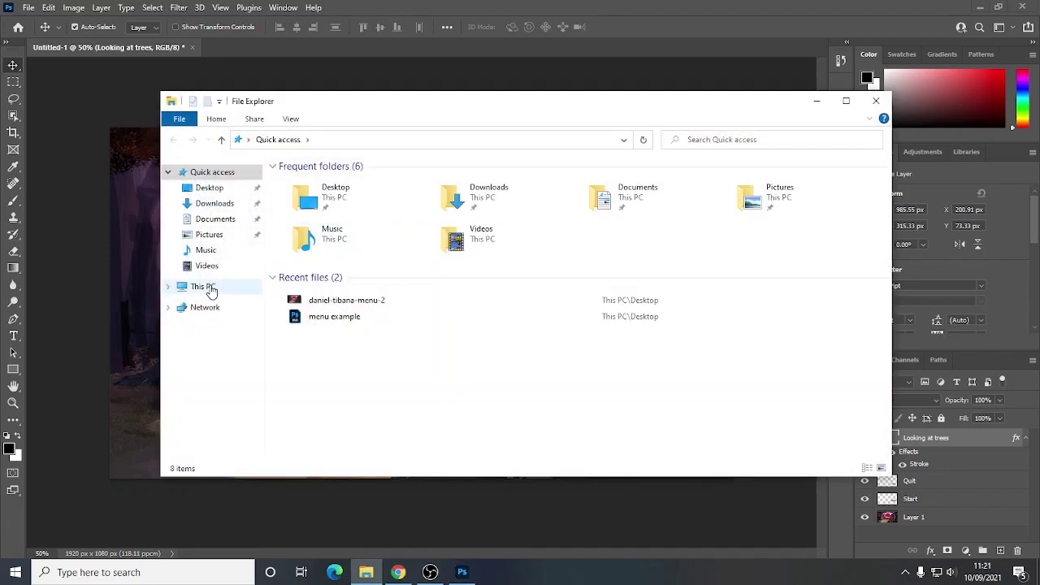
left_click(207, 188)
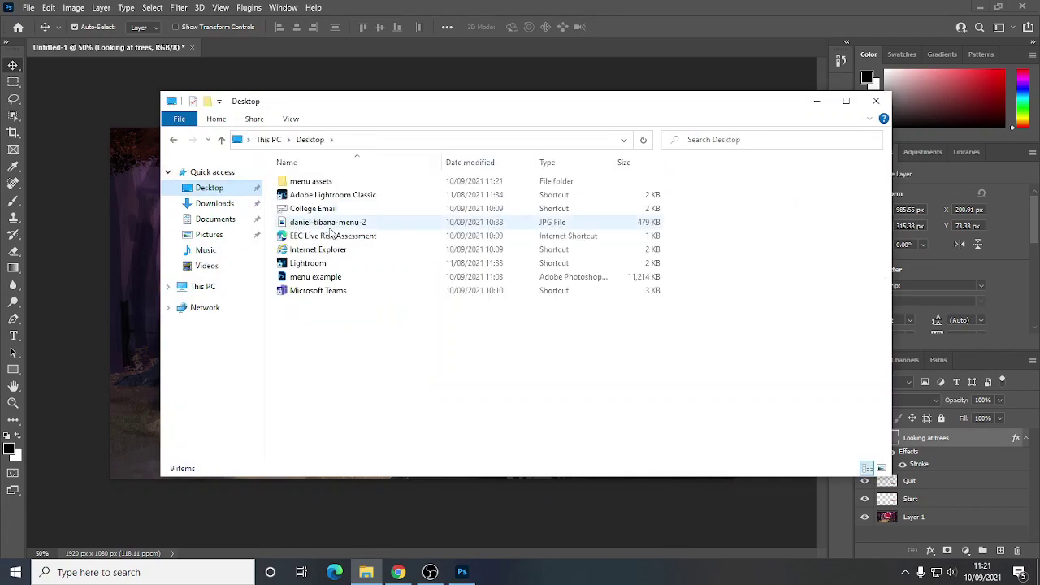
double_click(309, 185)
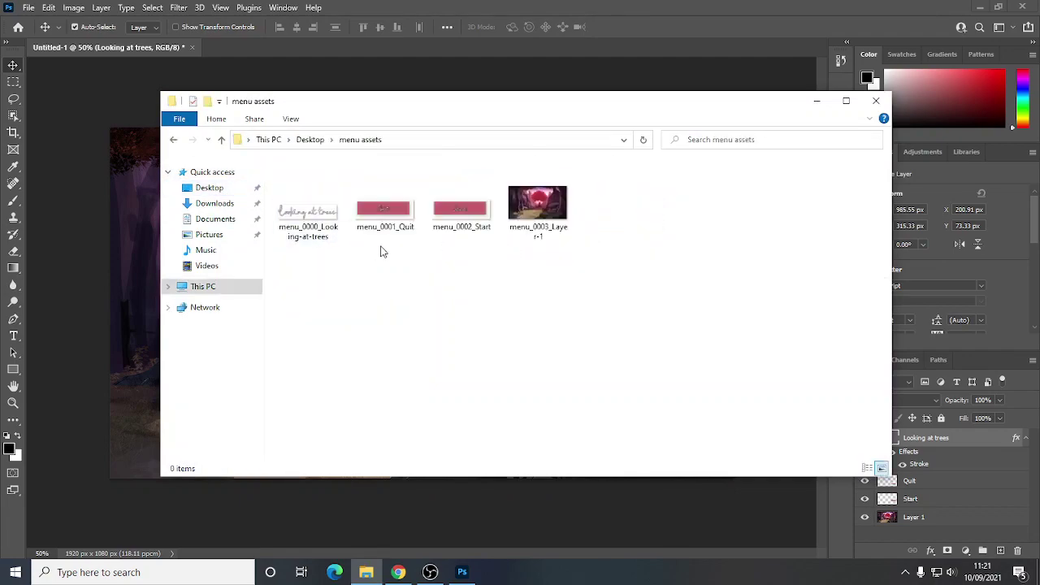
Select the exported title, "Quit", "Start" and background files one by one in the "menu assets" folder to review them.
left_click_drag(427, 112, 405, 106)
left_click(291, 219)
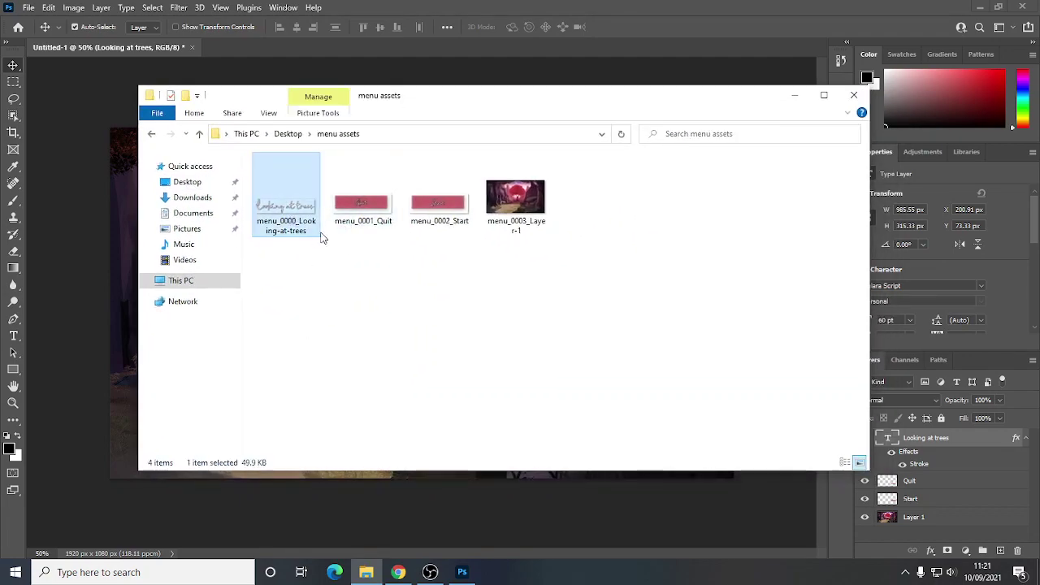
left_click(363, 204)
left_click(443, 191)
left_click(515, 201)
Open the exported title, "Quit", "Start" and background PNG files in turn to check each image, closing each preview.
left_click(301, 224)
double_click(301, 224)
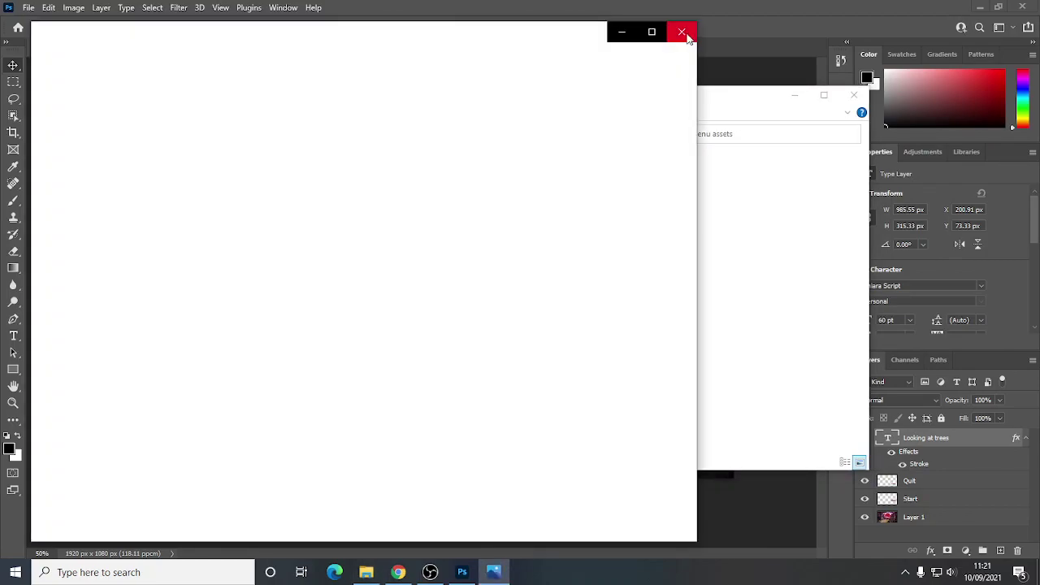
left_click(682, 31)
double_click(393, 203)
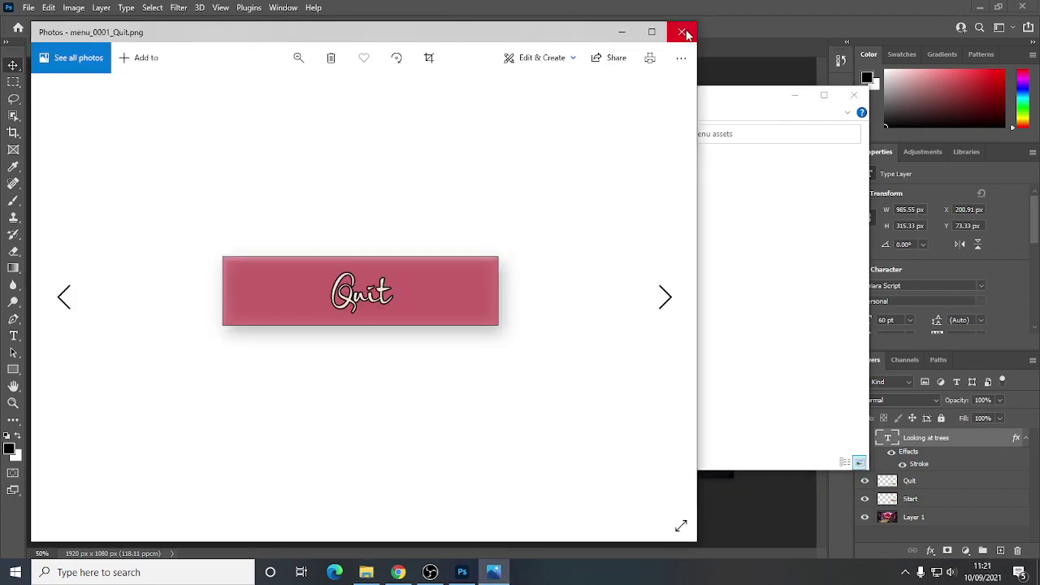
left_click(681, 31)
double_click(439, 193)
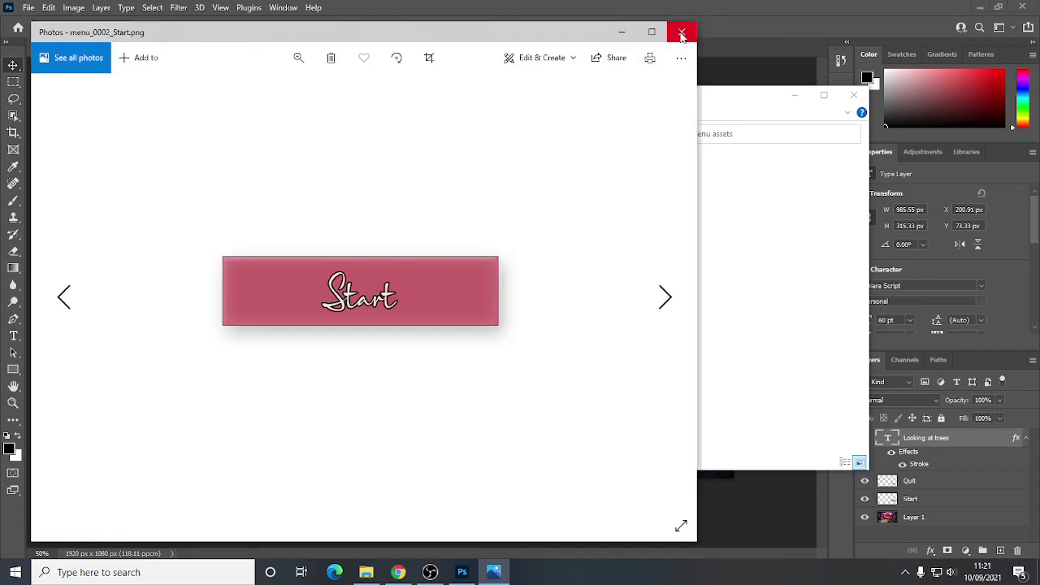
left_click(681, 31)
double_click(515, 203)
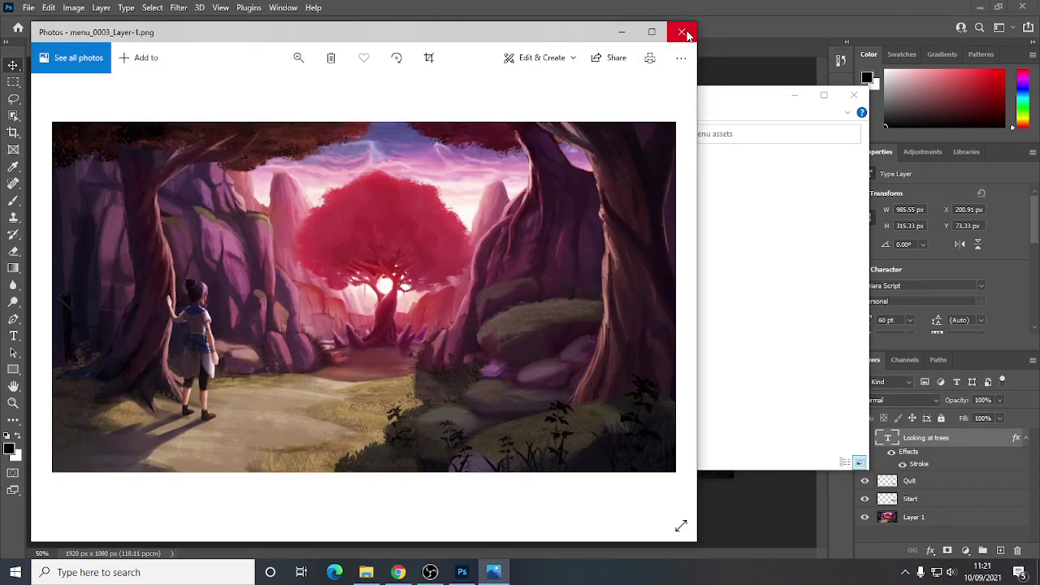
left_click(683, 33)
Clear the file selection and minimize the "menu assets" folder window to return to the menu design in Photoshop.
left_click_drag(567, 326, 281, 203)
left_click(420, 307)
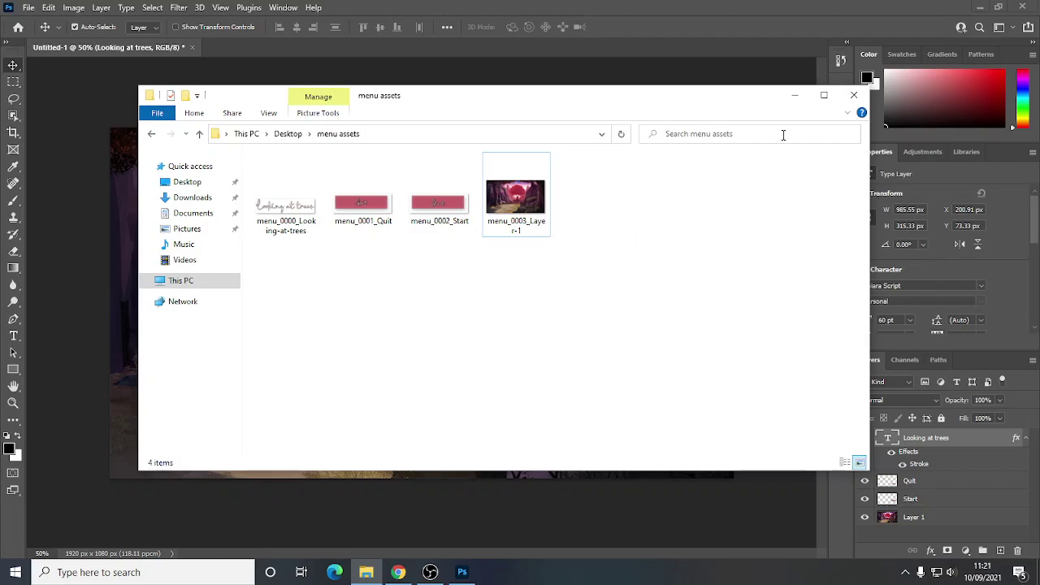
left_click(795, 98)
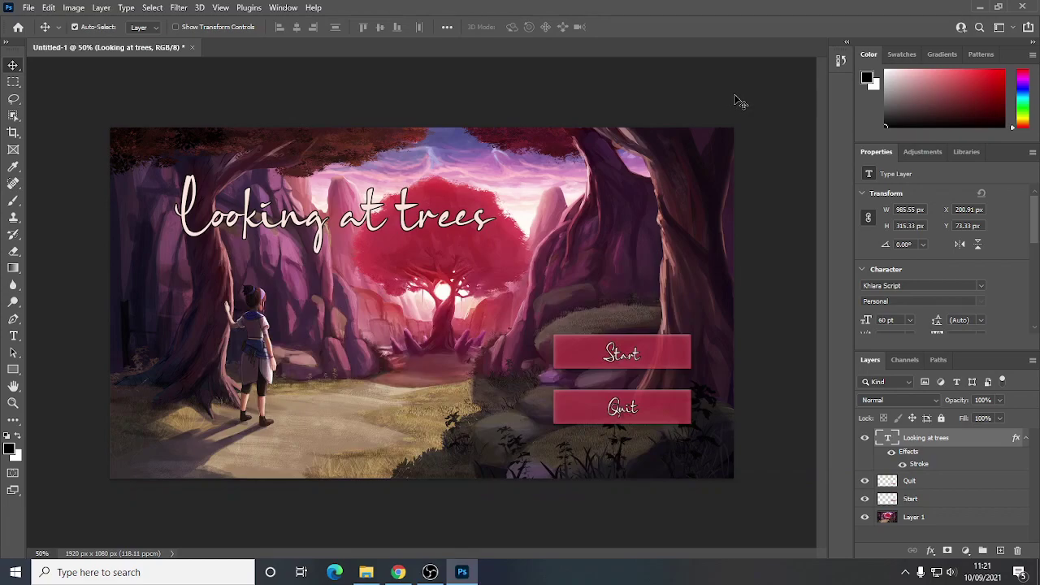
left_click(430, 572)
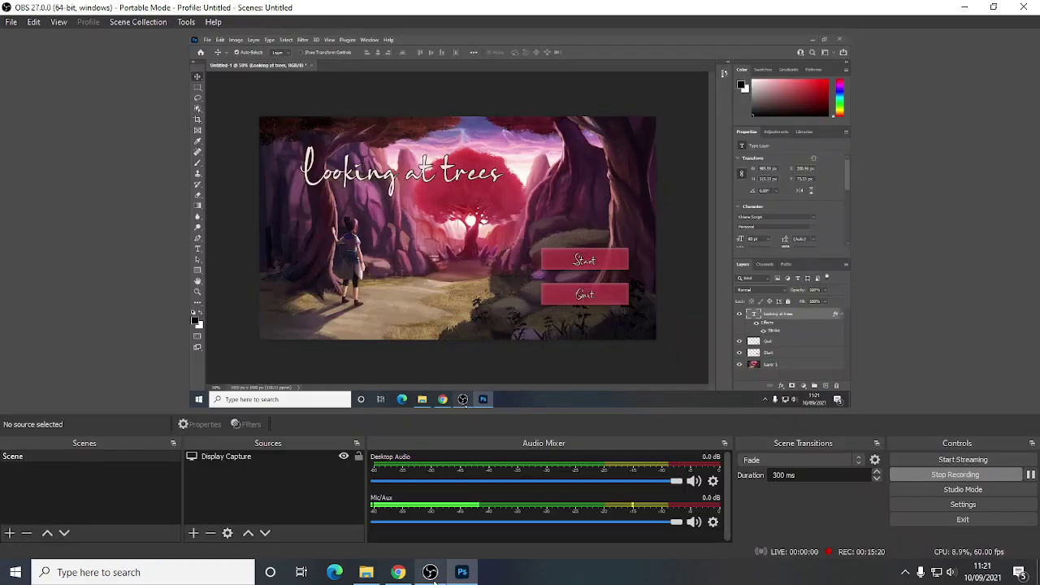